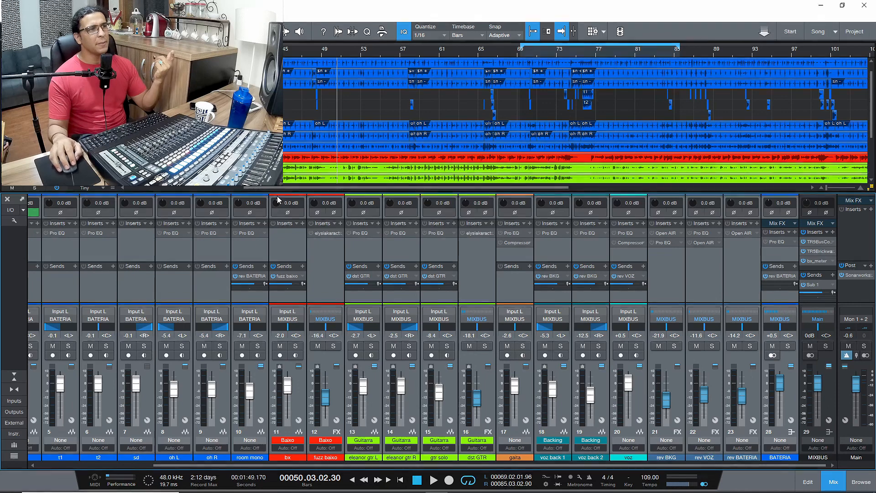
Compare the mix channels with their insert effects enabled and bypassed, and make the console area slightly shorter.
click(160, 233)
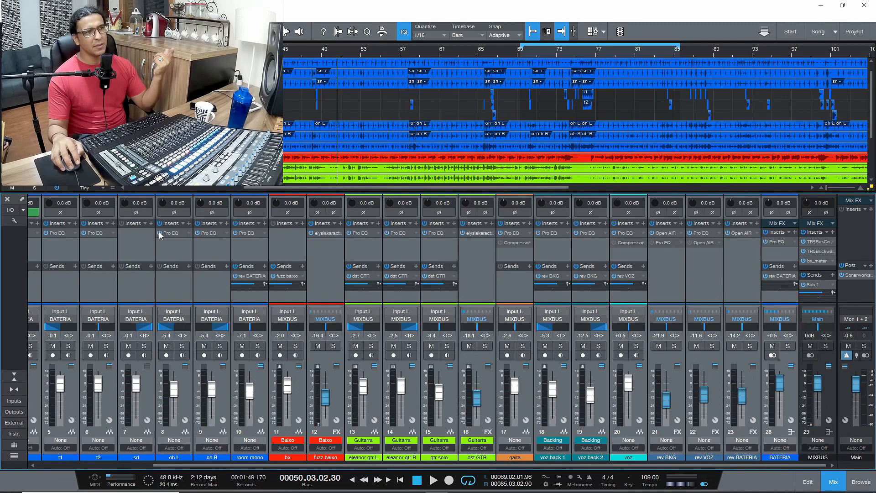
click(159, 233)
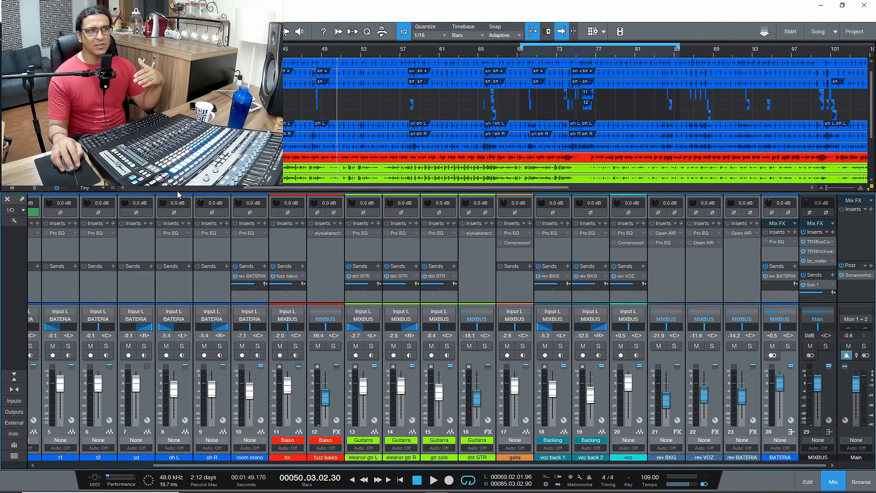
drag(178, 194, 180, 199)
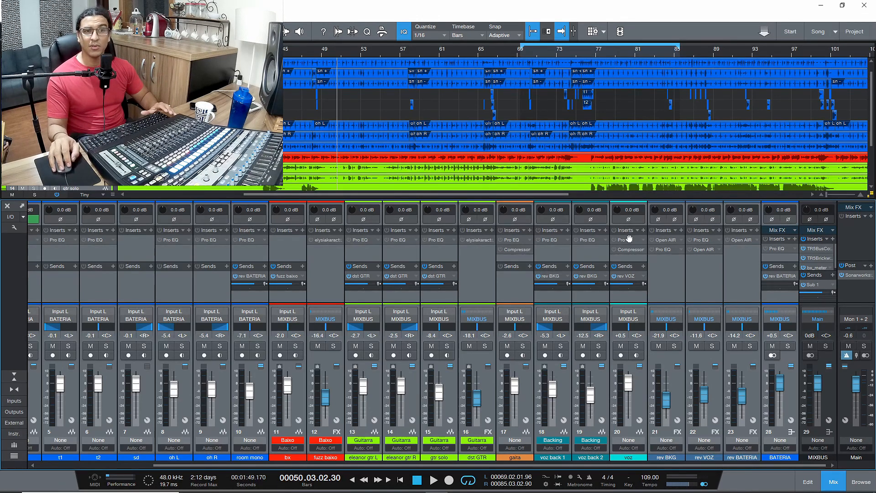
Inspect the TR5 Brickwall Limiter and TR5 Bus Compressor inserts on the MIXBUS channel and close the plug-in window.
click(817, 259)
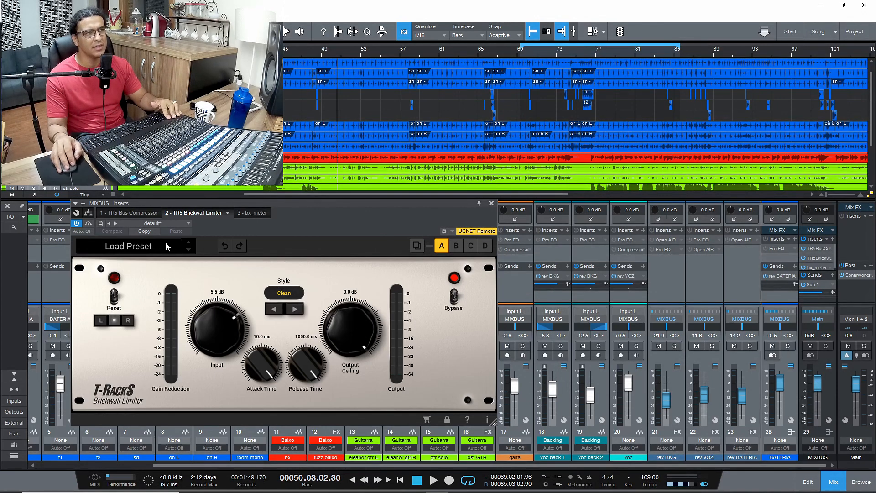
click(155, 213)
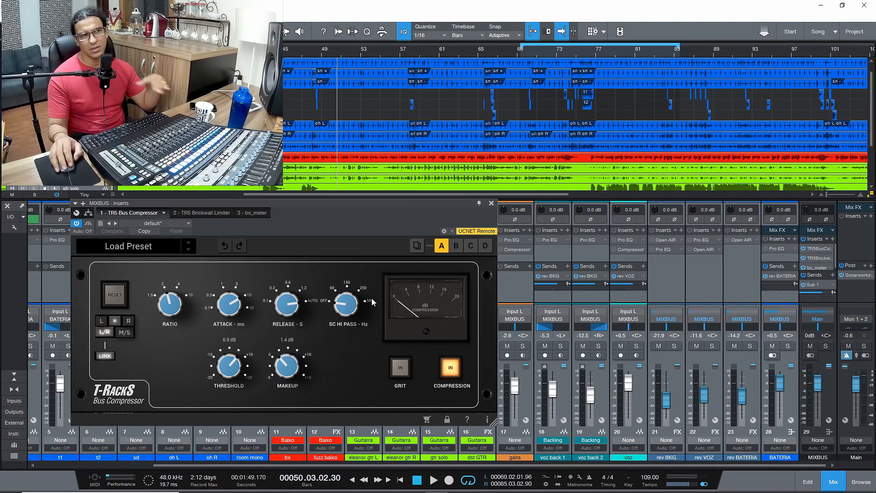
click(491, 203)
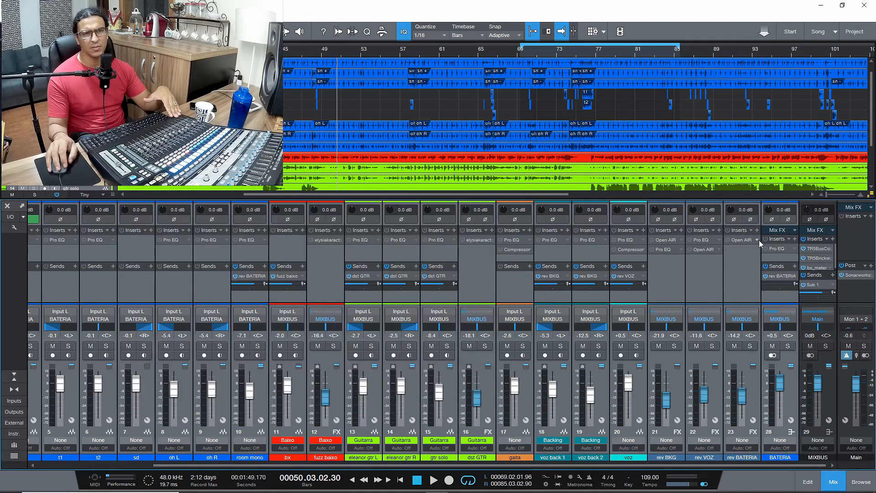
Review the console from the first drum channels to the MIXBUS and set the playback position at about bar 34.
drag(314, 466, 200, 466)
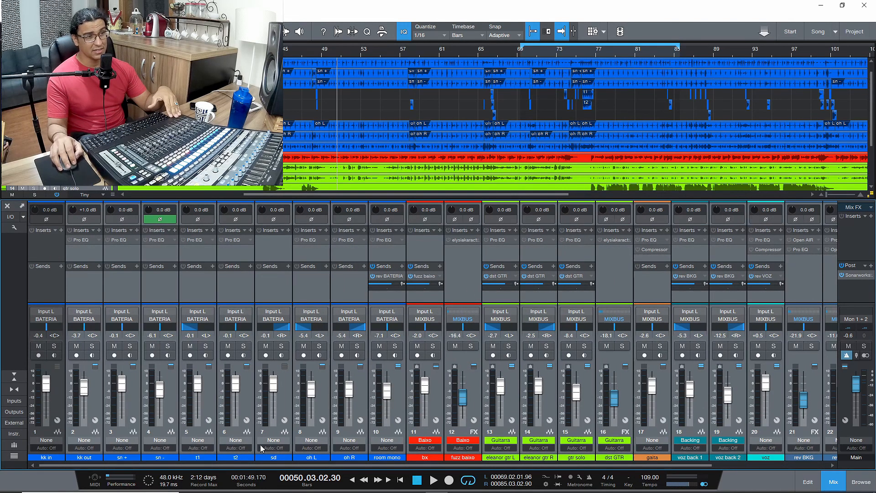
drag(276, 467, 391, 466)
scroll(456, 123, down, 3)
click(266, 48)
click(175, 49)
scroll(575, 123, up, 3)
scroll(575, 123, down, 3)
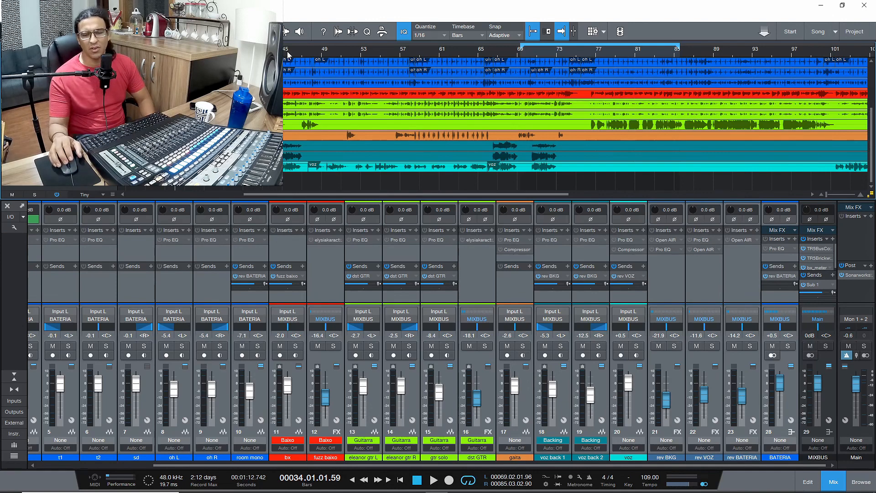
Enable the insert effects across all mix channels together and start playback.
click(48, 238)
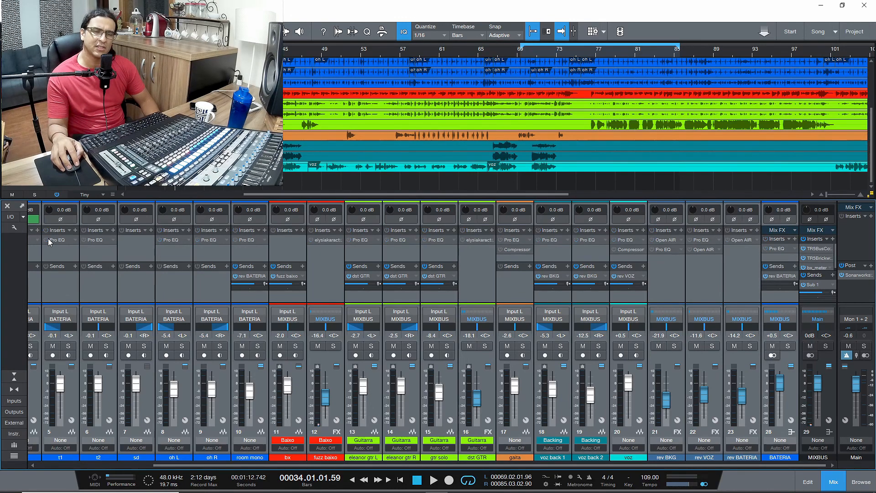
click(46, 239)
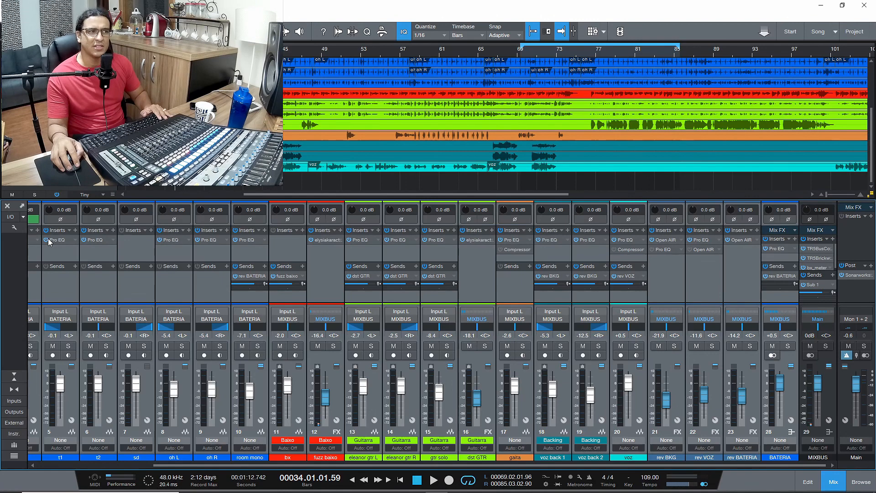
key(space)
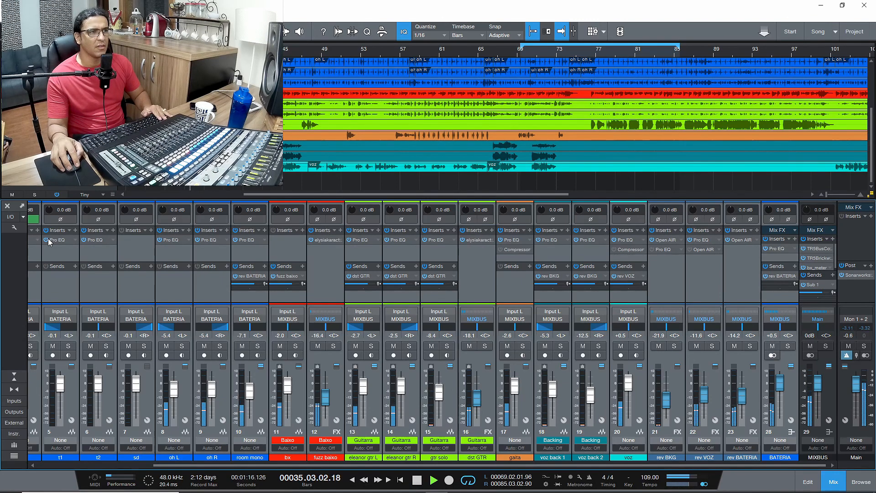
Compare the mix during playback by repeatedly bypassing and re-enabling all channel inserts, ending with them enabled.
click(48, 238)
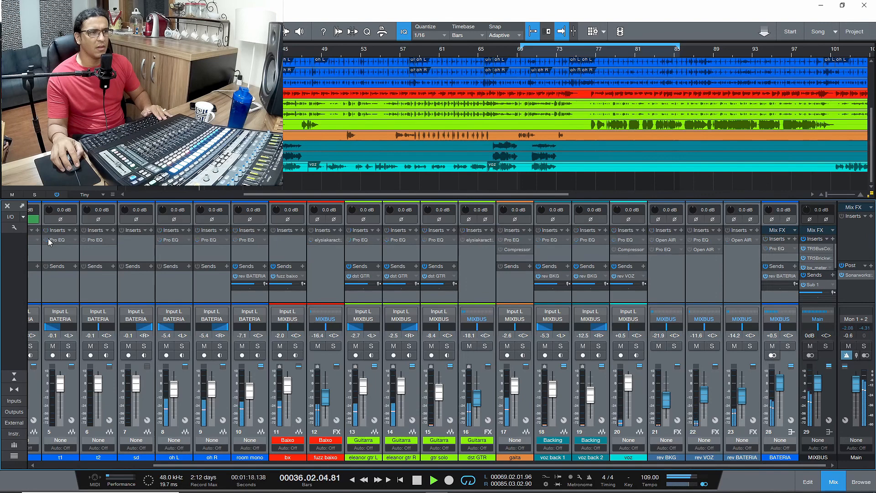
click(48, 238)
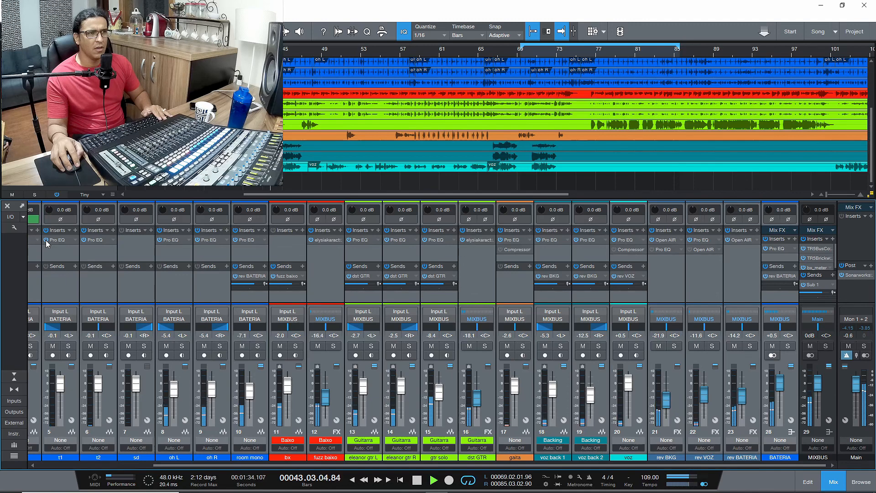
click(45, 240)
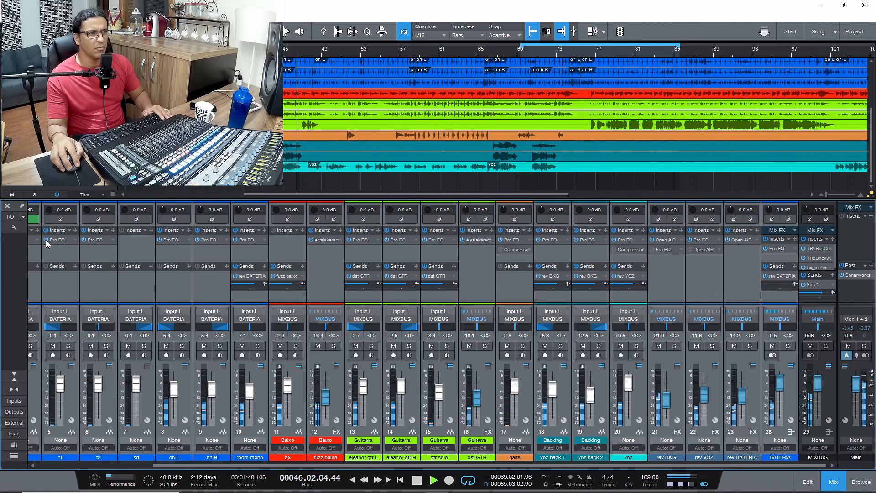
click(46, 240)
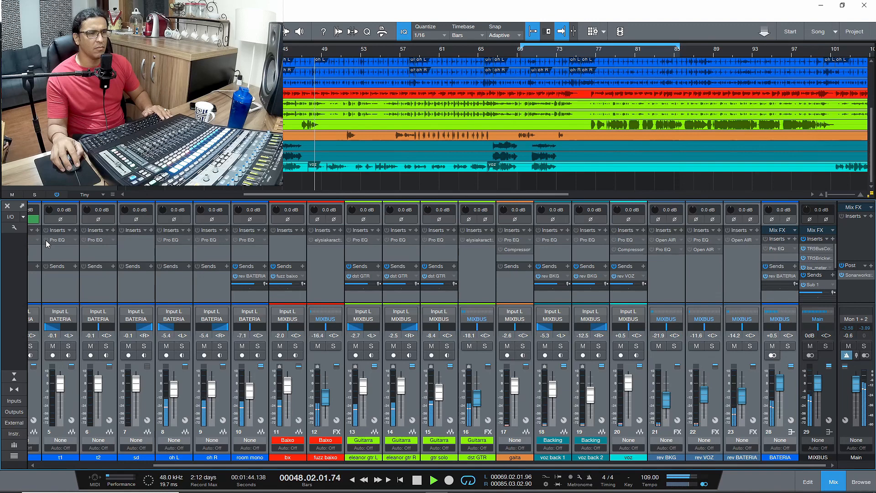
click(46, 240)
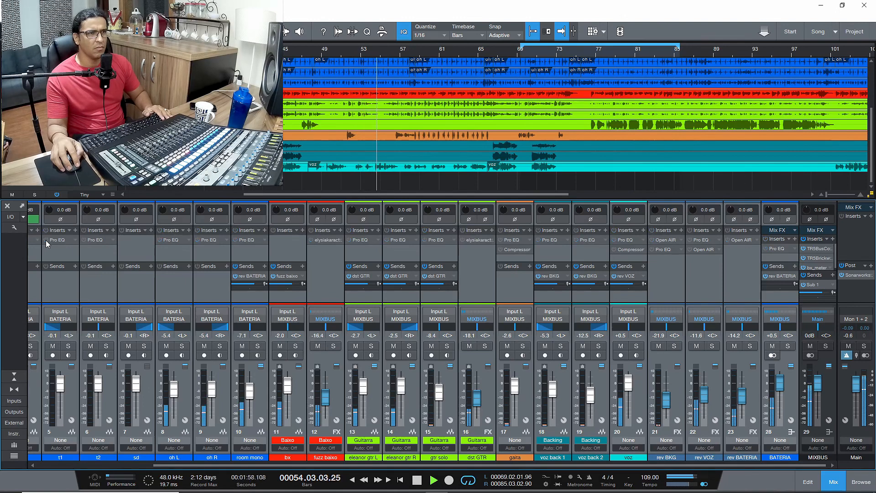
click(46, 240)
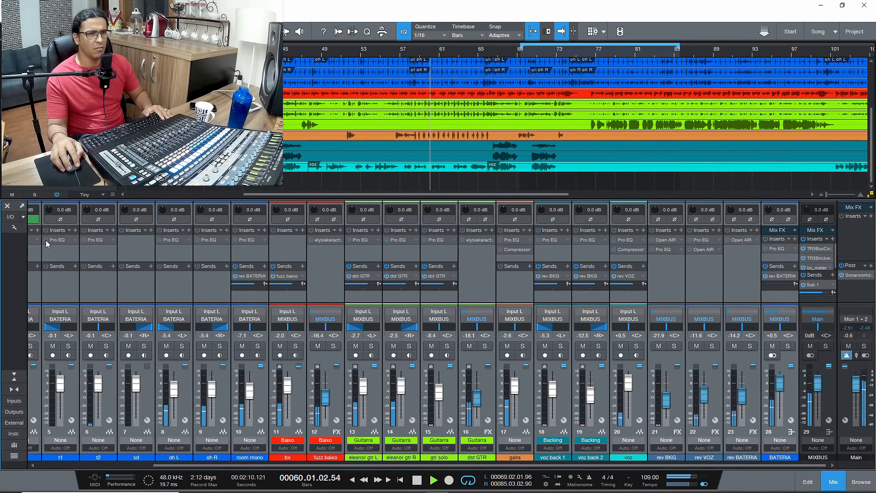
click(46, 240)
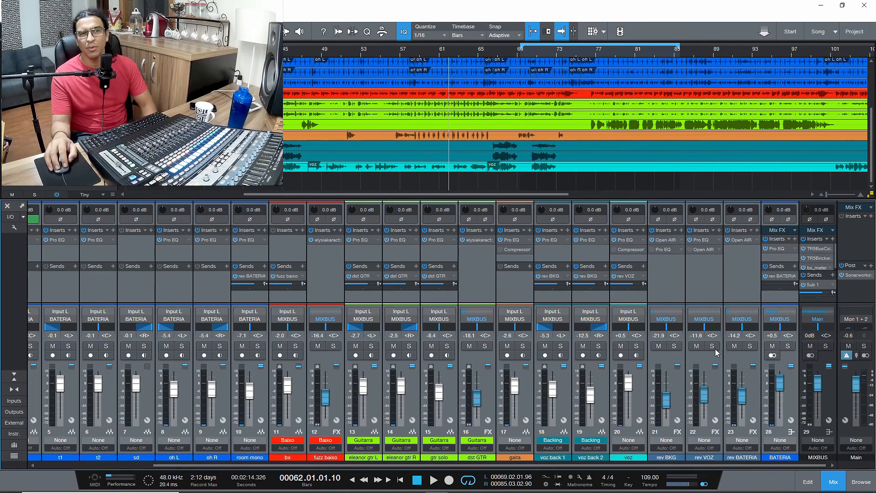
Select the rev BKG, rev VOZ and rev BATERIA channels and lower them together to -28.3, -18.0 and -20.5 dB, auditioning the mix.
click(756, 380)
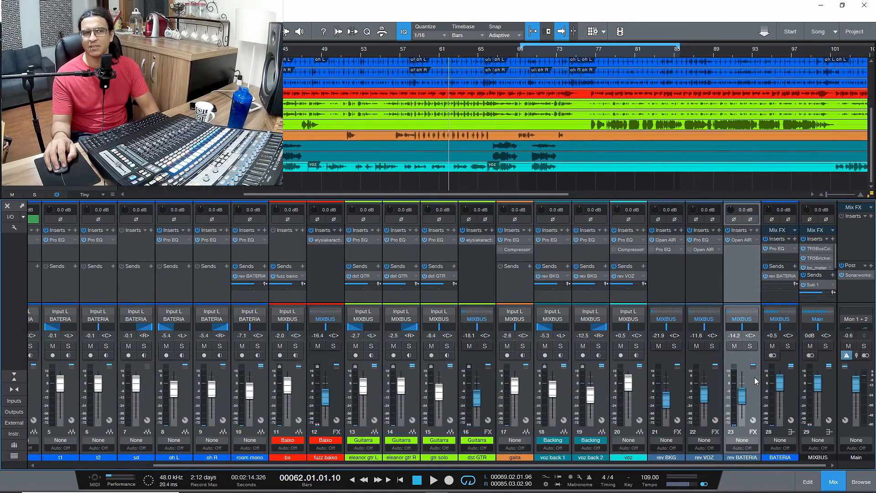
click(683, 393)
click(713, 388)
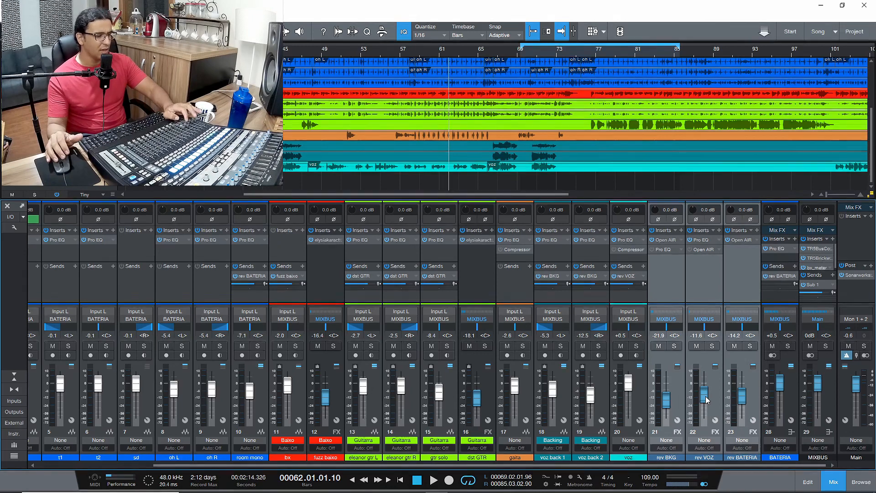
scroll(706, 396, down, 1)
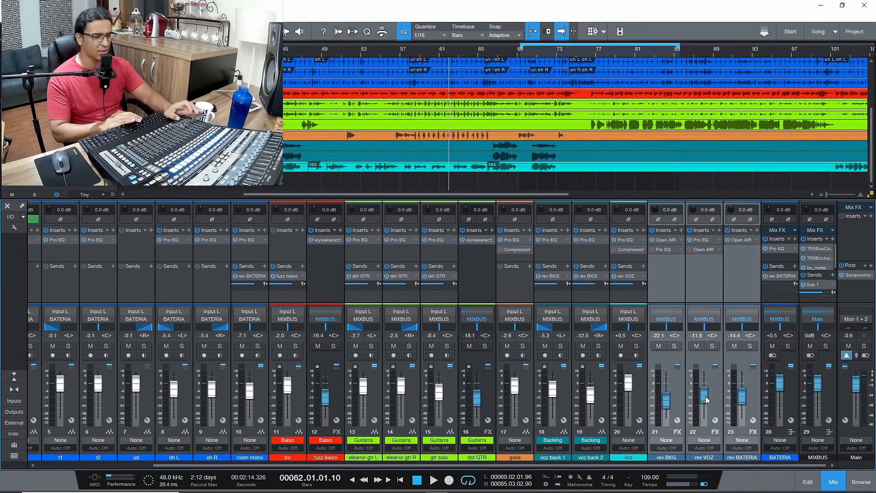
key(space)
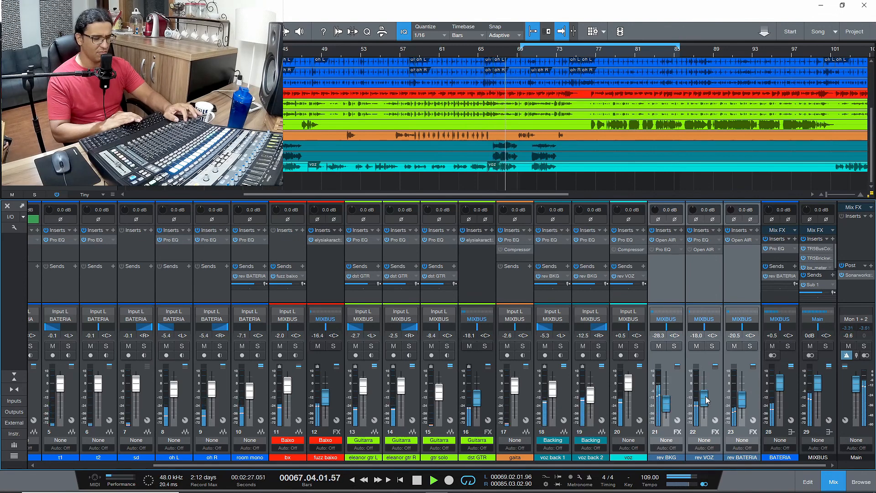
key(space)
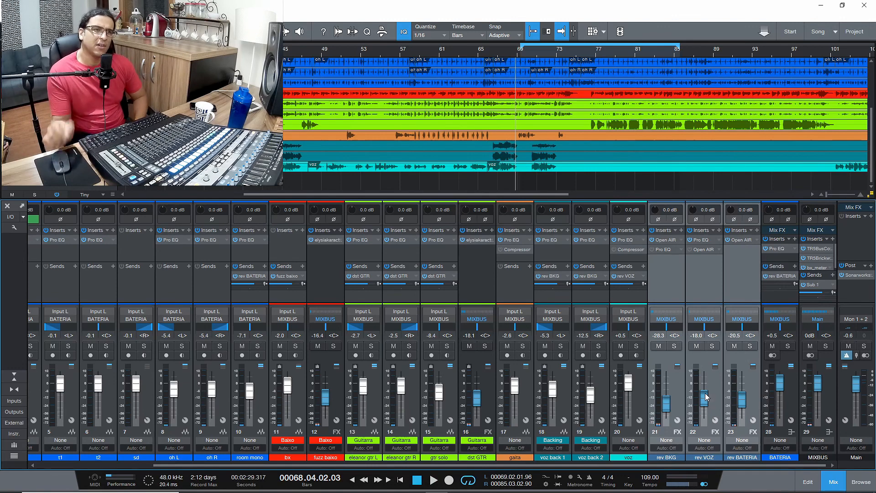
Audition the mix from bar 57 with the rev VOZ channel raised to +2.2 dB and returned to -17.9 dB.
click(402, 52)
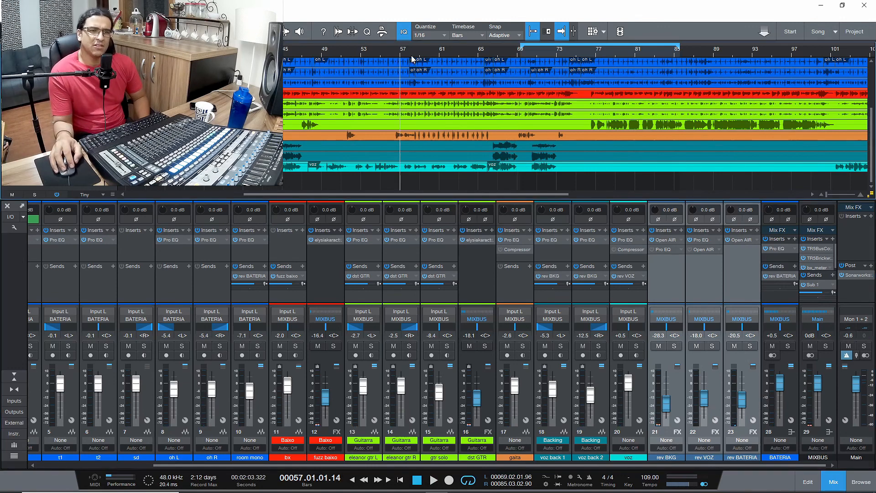
click(714, 394)
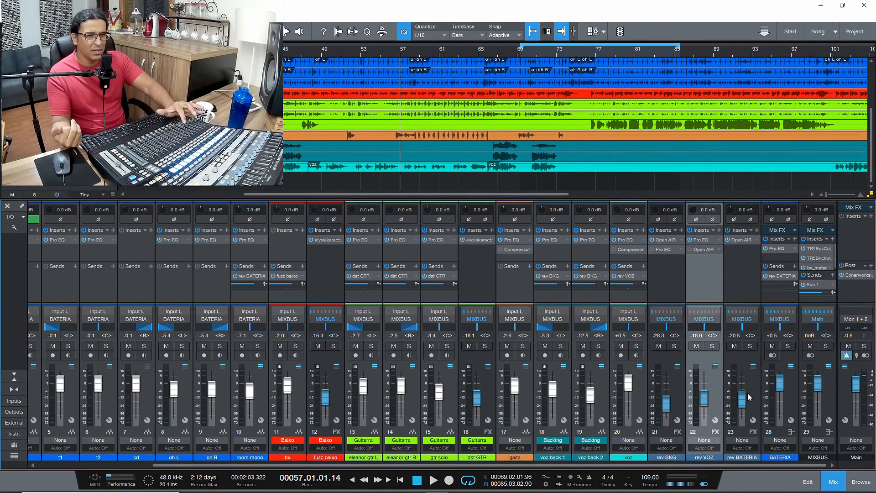
drag(706, 303, 706, 276)
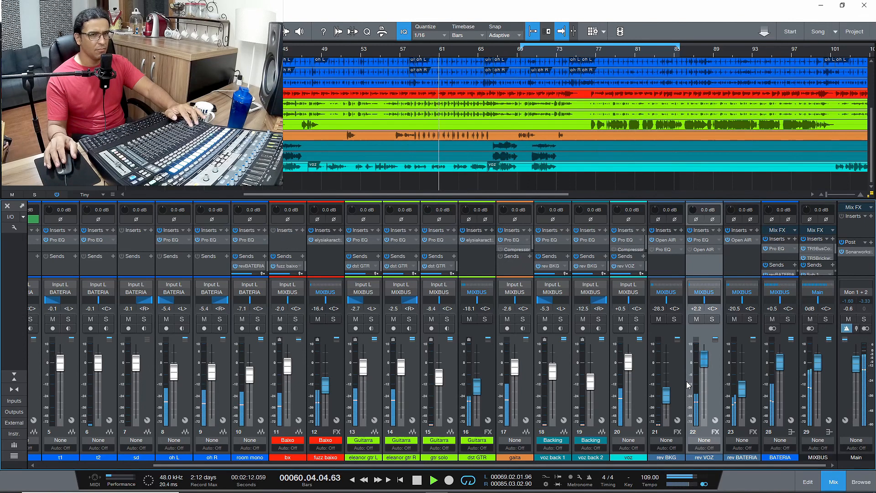
key(space)
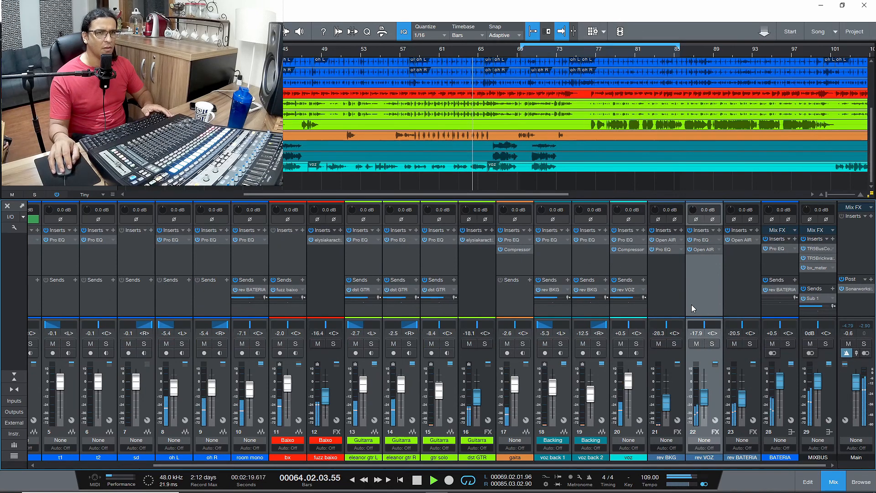
key(space)
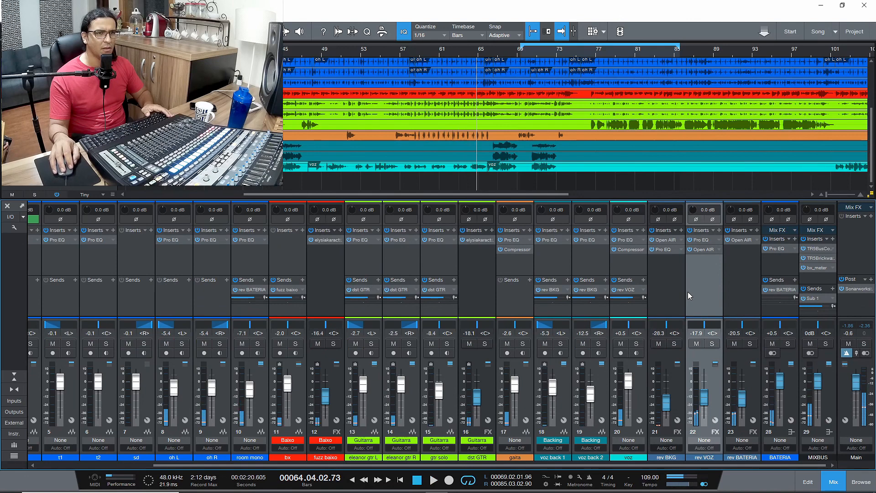
key(space)
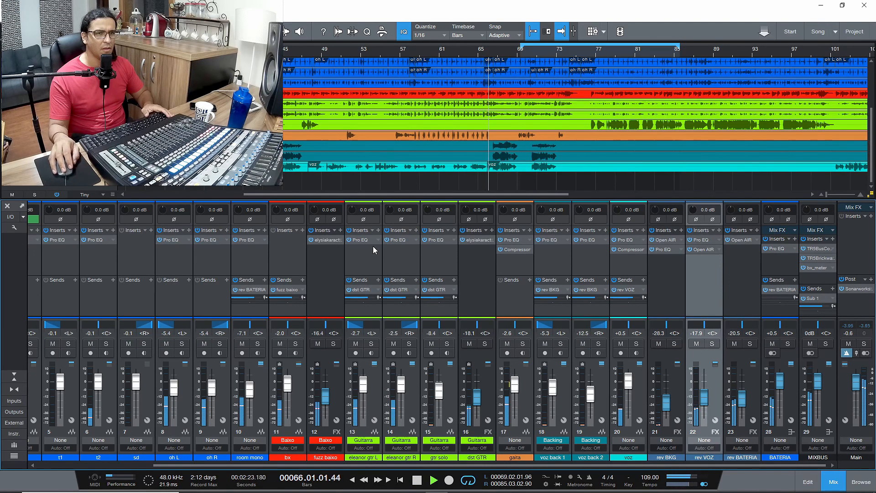
key(space)
Set the playback position at bar 48 and raise rev BKG, rev VOZ and rev BATERIA to -22.7, -12.3 and -14.9 dB.
click(314, 56)
click(756, 388)
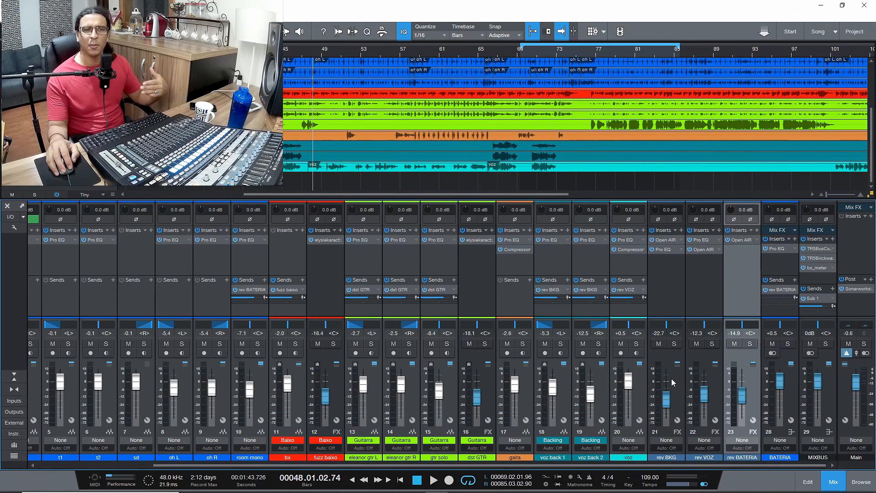
Inspect the Pro EQ curve on the oh R channel and close the plug-in window.
click(211, 243)
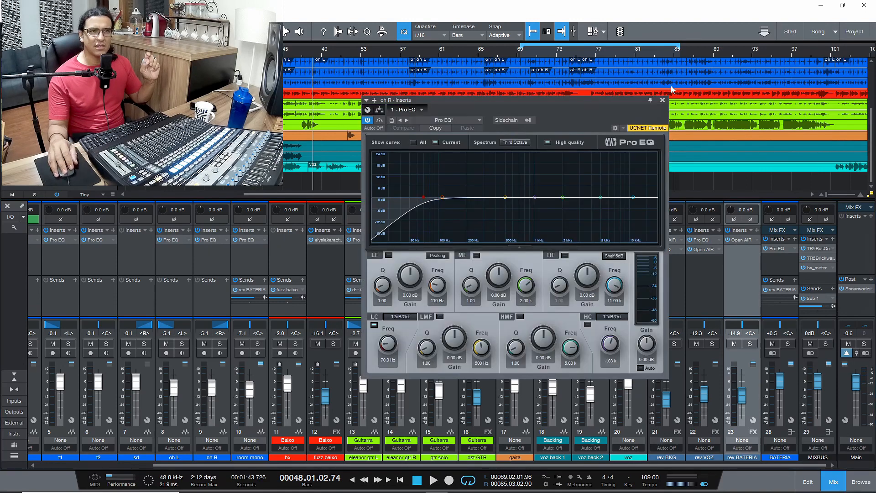
click(662, 100)
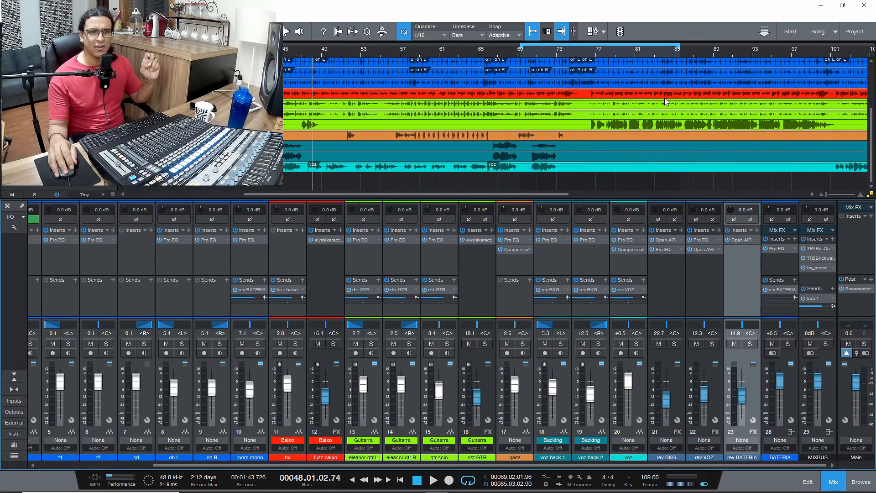
Try a high-frequency shelf boost of 5.28 dB at 3.52 kHz in the BATERIA bus Pro EQ, and disable that band.
click(776, 250)
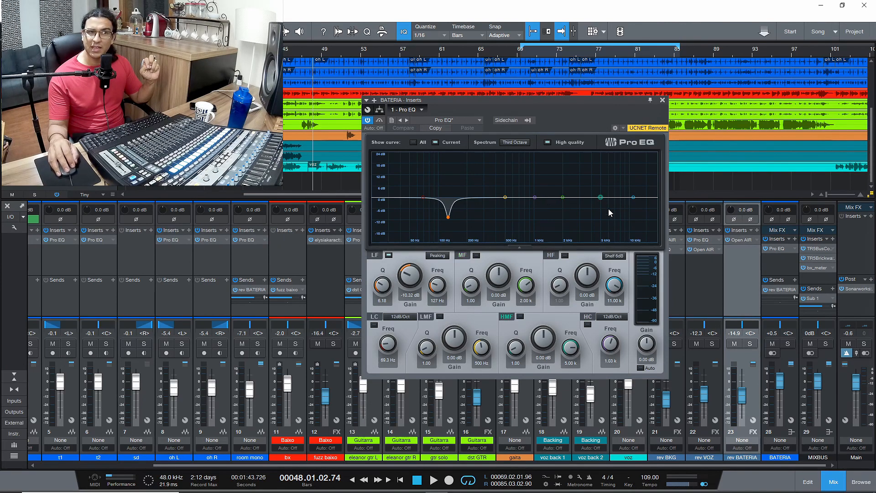
mouse_move(593, 272)
mouse_down()
mouse_move(595, 261)
mouse_move(618, 296)
mouse_move(591, 275)
mouse_up()
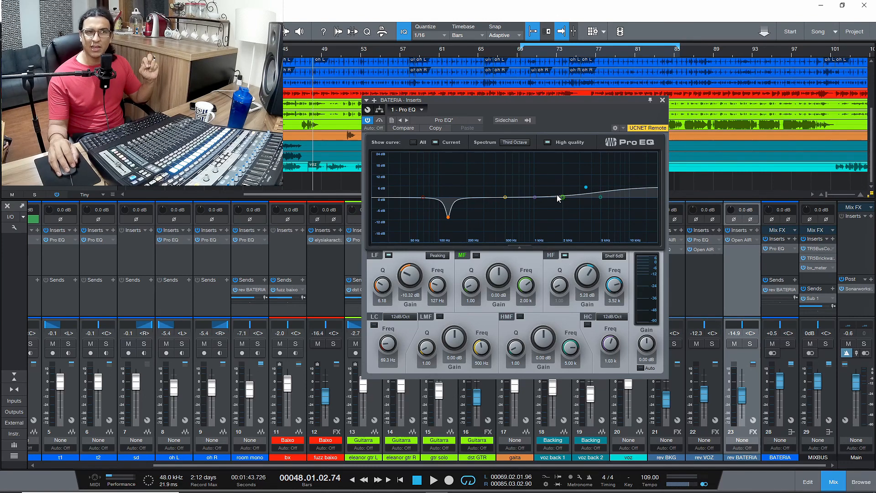
click(565, 256)
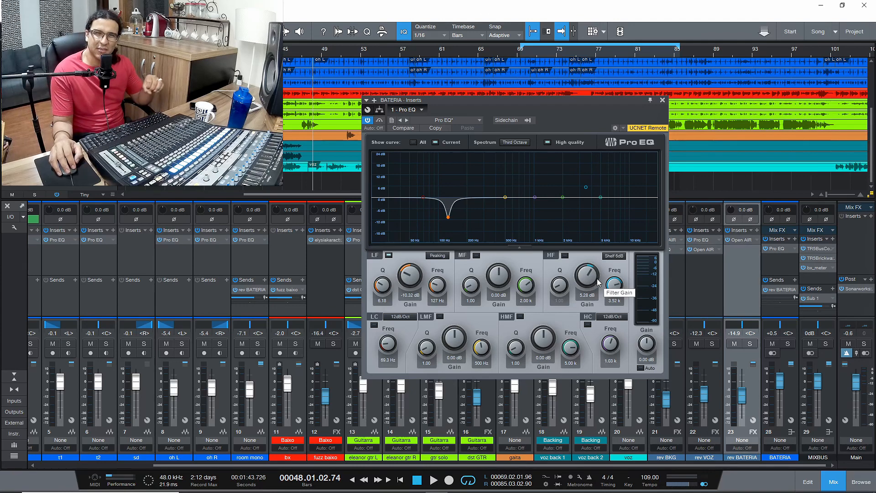
Set the BATERIA bus Pro EQ's high-frequency shelf to -1.88 dB at 7.02 kHz, comparing that band off and on.
drag(589, 272, 619, 275)
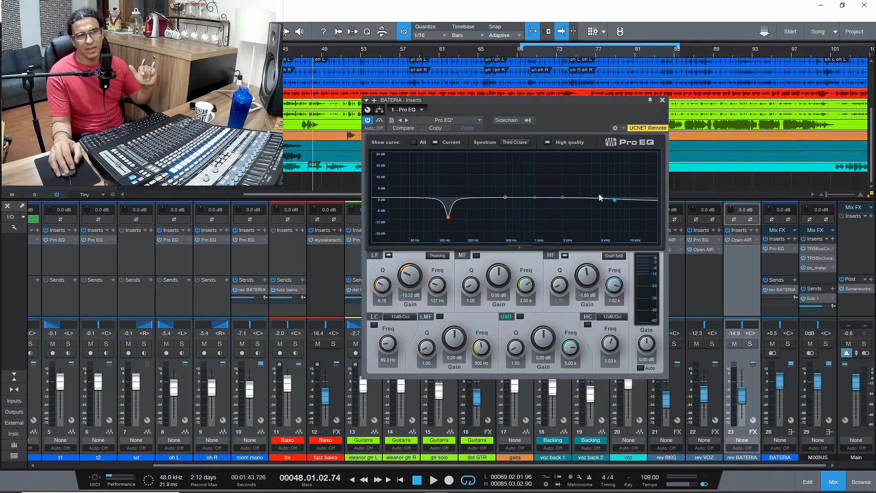
click(565, 255)
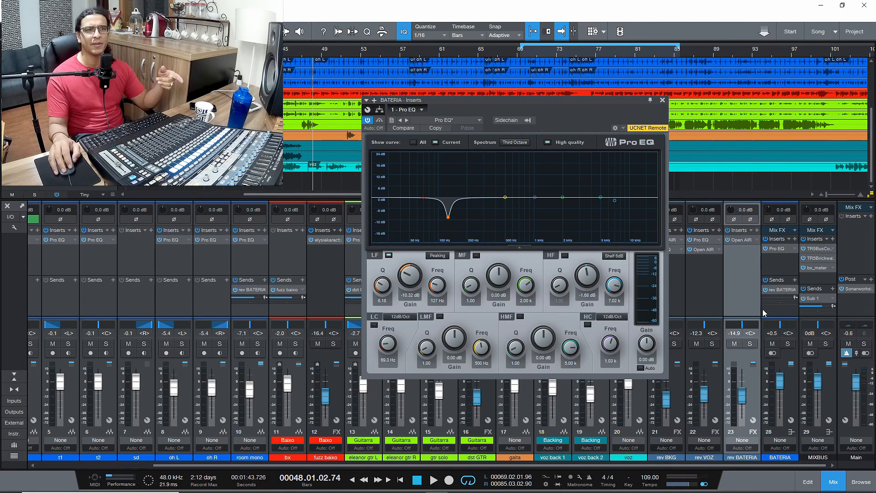
click(564, 254)
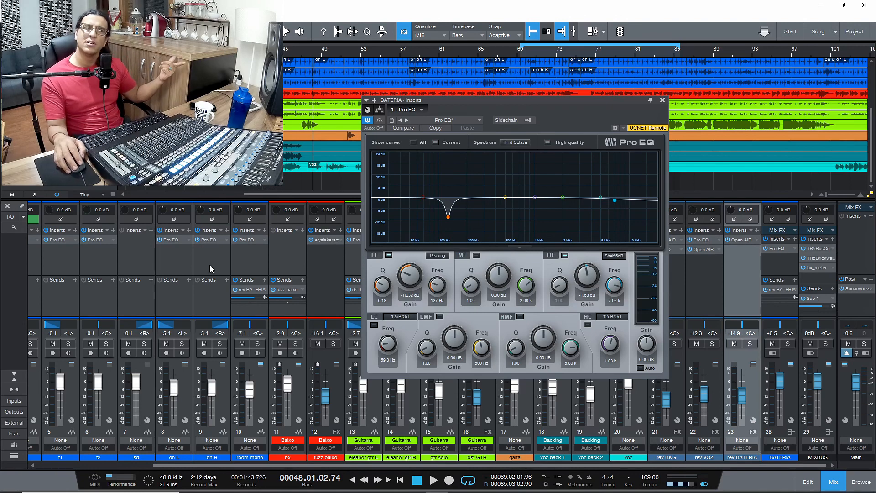
Inspect the Pro EQ low-cut curve on the oh L channel and close the plug-in window.
click(180, 241)
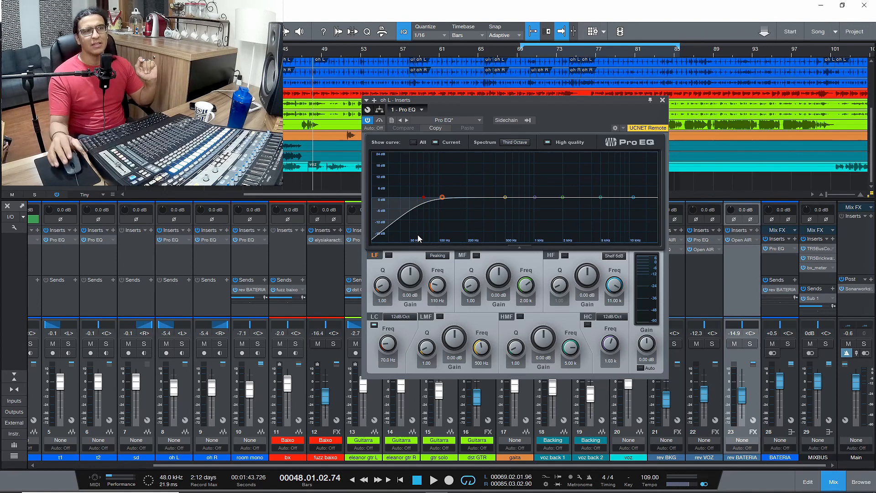
click(663, 100)
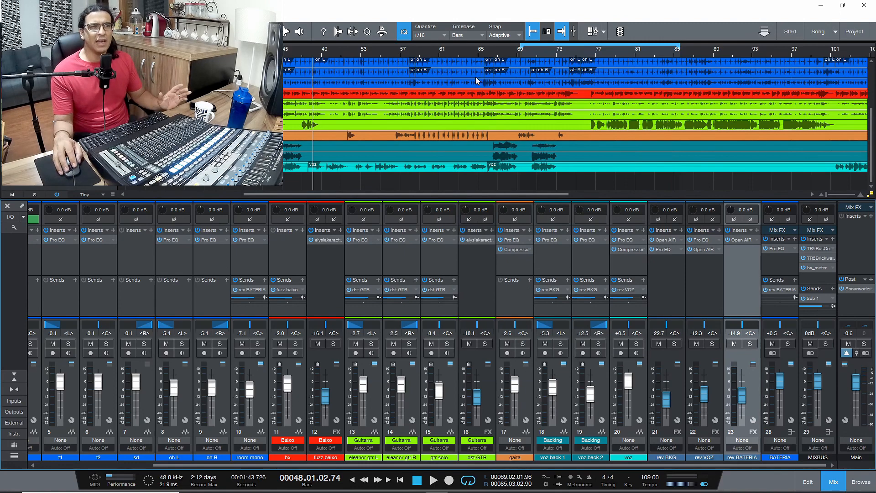
Set the loop range from bar 48 to bar 65 and solo the rev BATERIA channel.
click(312, 52)
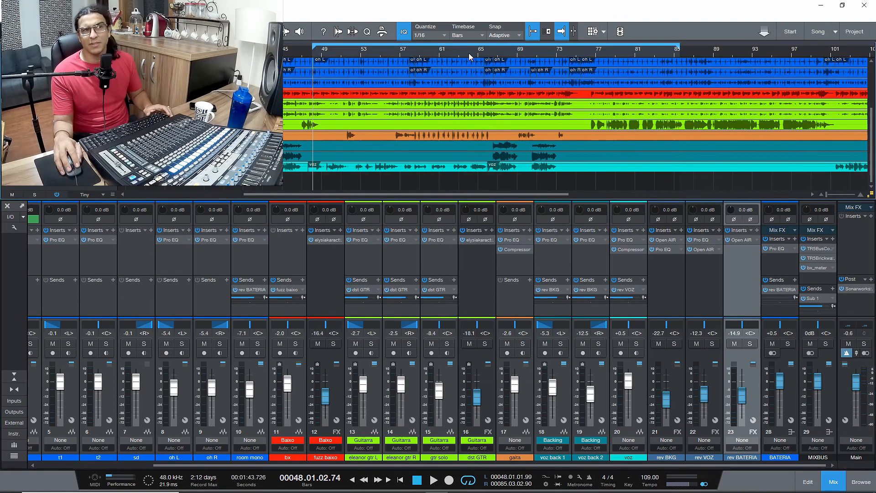
click(484, 55)
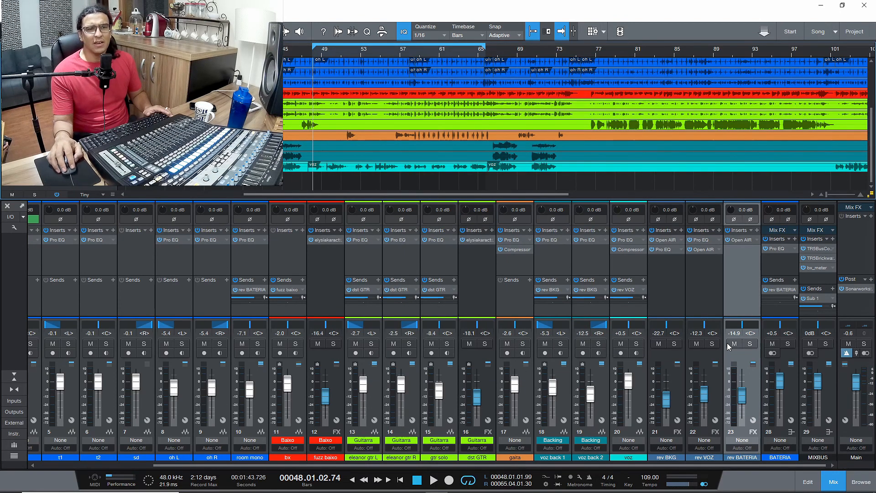
click(750, 343)
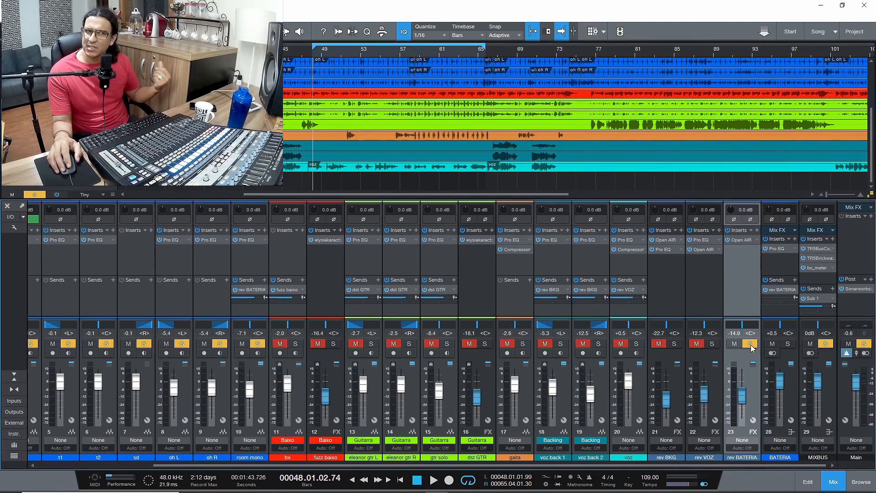
Open the Open AIR reverb on rev BATERIA, move its window off the soloed channels, and toggle its bypass.
click(739, 239)
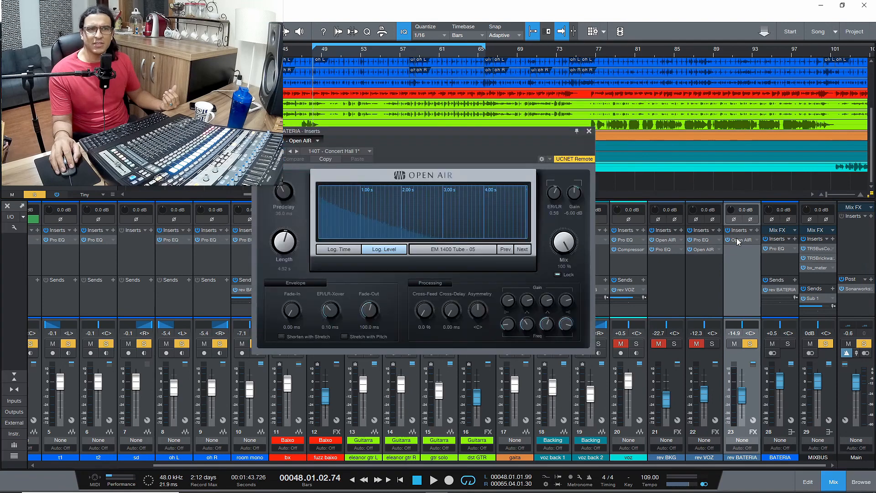
drag(350, 132, 443, 156)
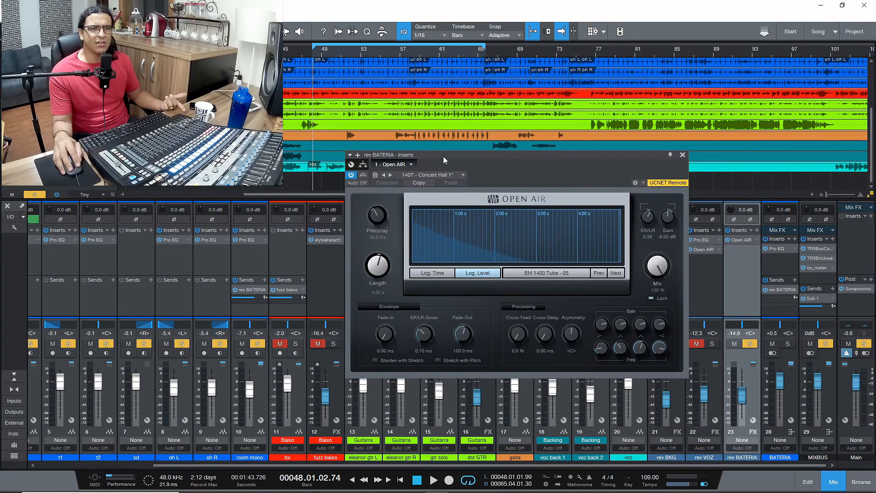
click(351, 176)
click(352, 176)
click(351, 176)
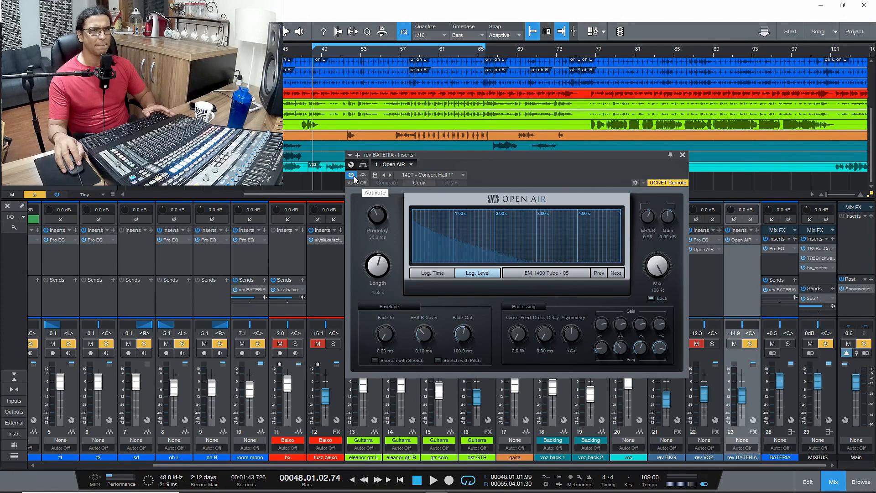
Play the soloed drums, comparing room mono's rev BATERIA send off and on and the Open AIR reverb bypassed and active.
key(space)
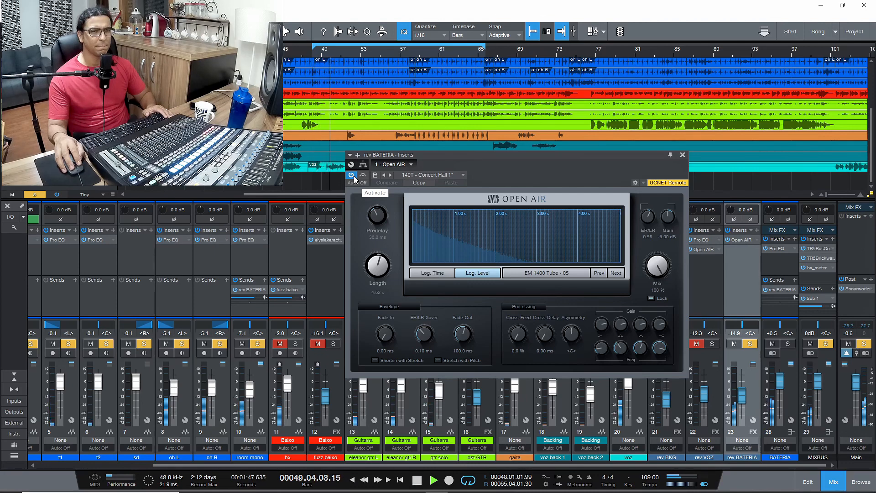
click(235, 290)
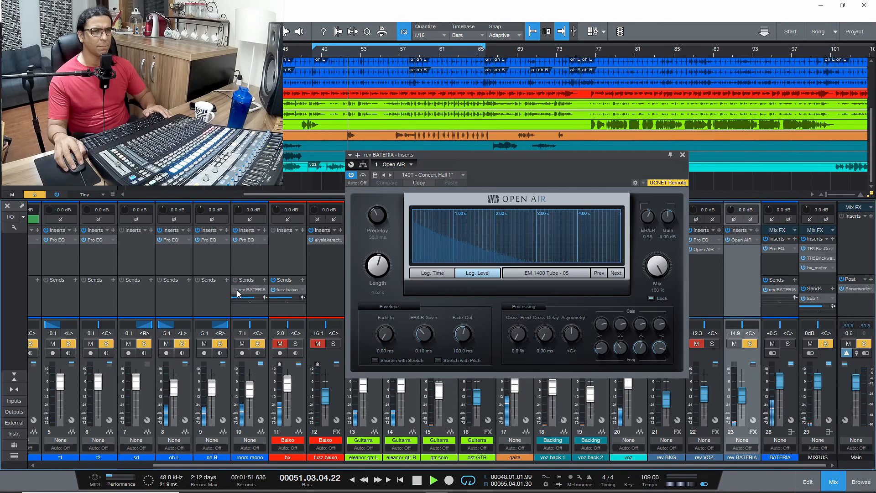
click(235, 290)
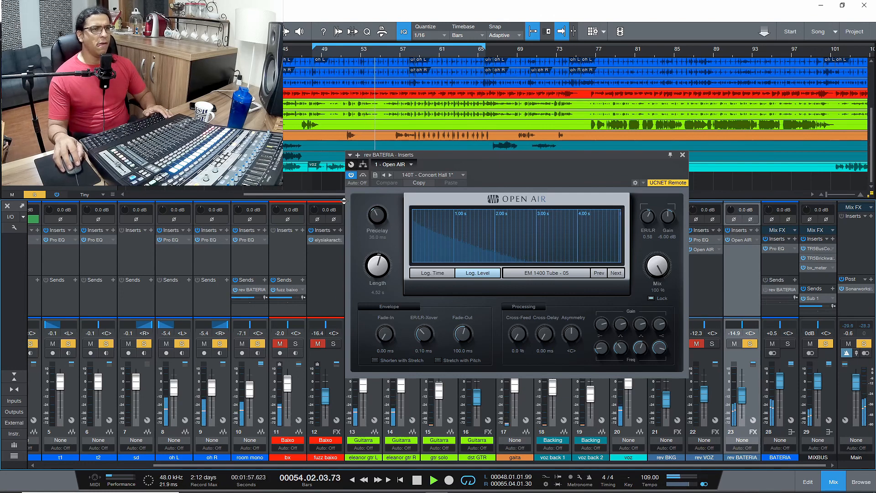
click(349, 177)
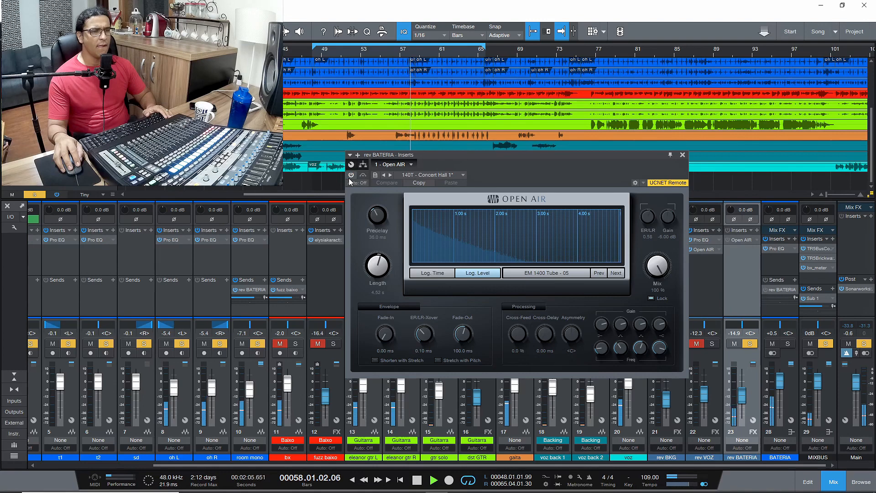
click(351, 176)
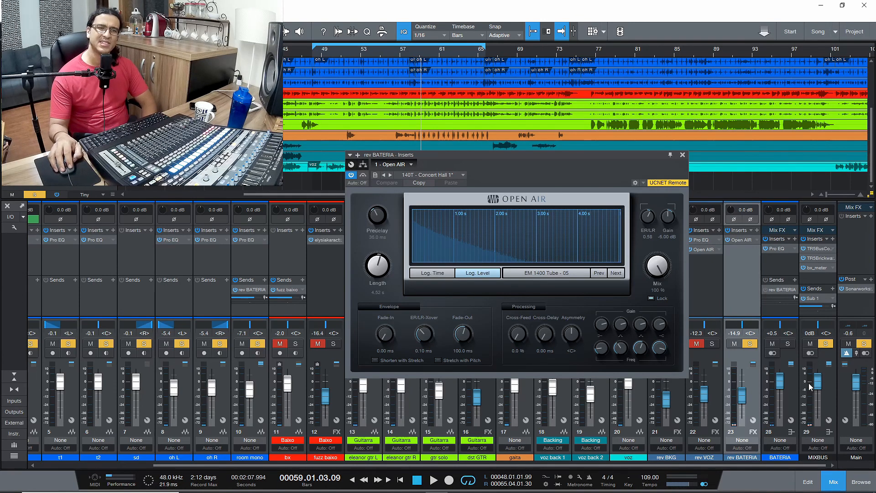
Raise the MIXBUS fader to +10.0 dB and audition the soloed drums while toggling the Open AIR reverb.
drag(815, 387, 818, 368)
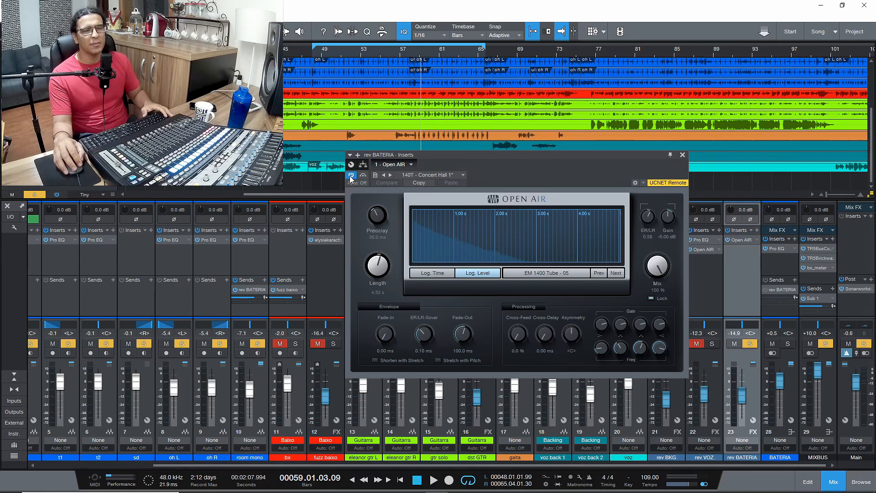
key(space)
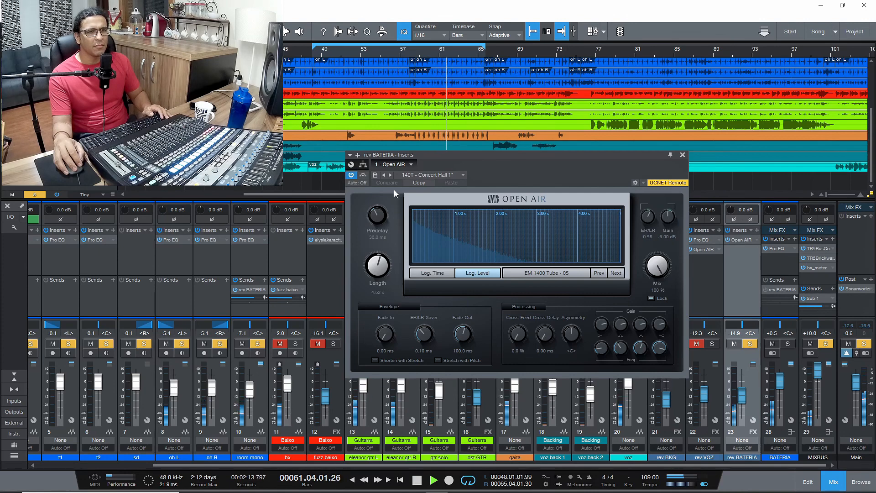
click(354, 177)
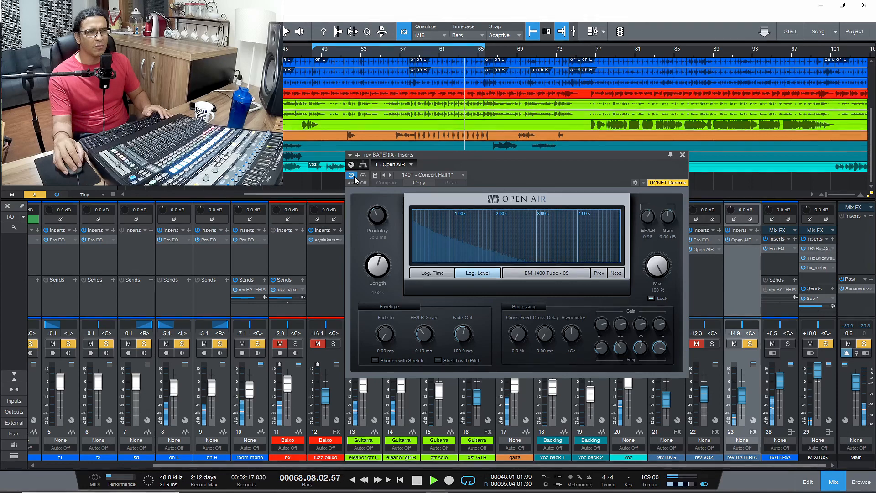
key(space)
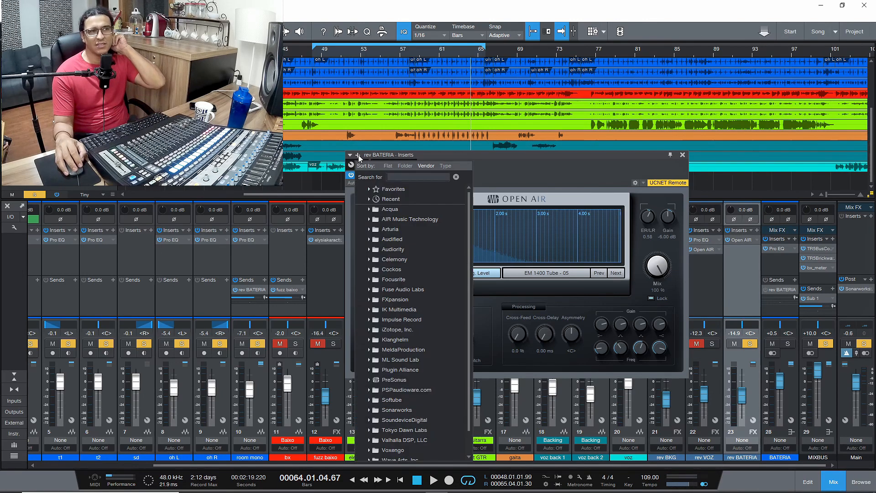
Search the plug-ins for "eq", insert Pro EQ on rev BATERIA, and enable its low cut at 219 Hz.
text(eq)
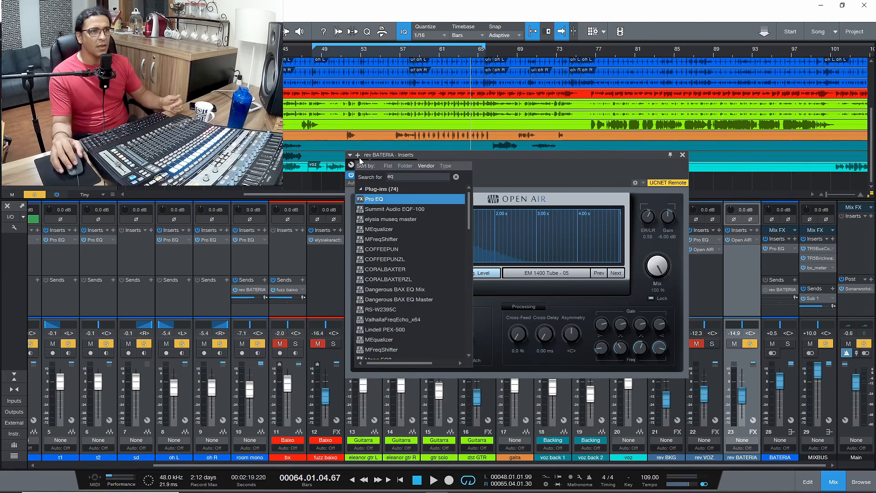
double_click(404, 199)
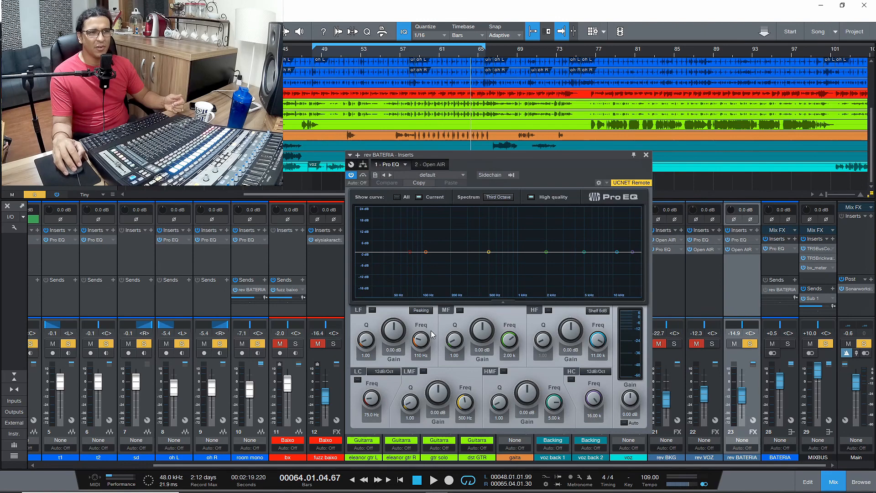
click(357, 380)
mouse_move(373, 396)
mouse_down()
mouse_move(374, 379)
mouse_move(375, 400)
mouse_up()
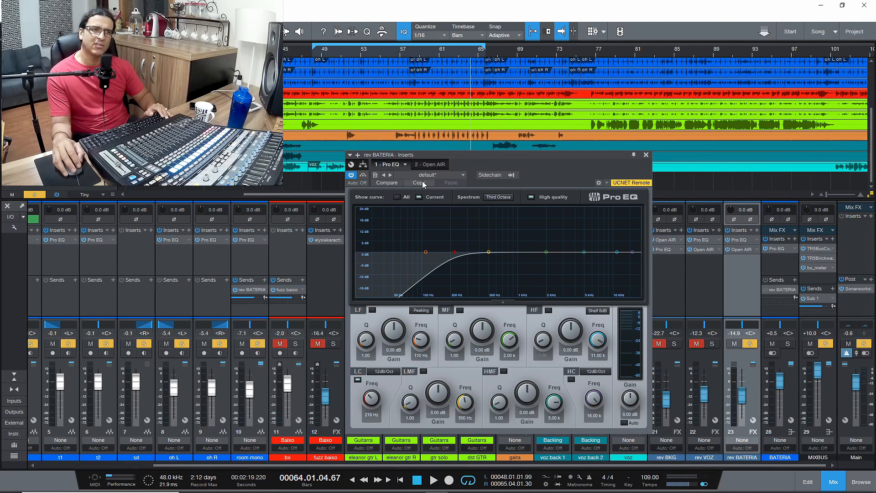
View the Open AIR insert, return to rev BATERIA's Pro EQ, and audition it bypassed and active.
click(425, 165)
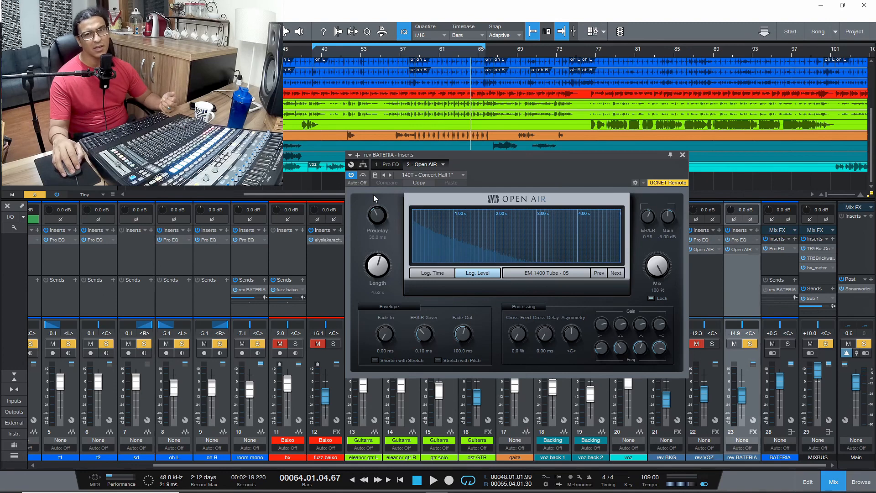
click(391, 165)
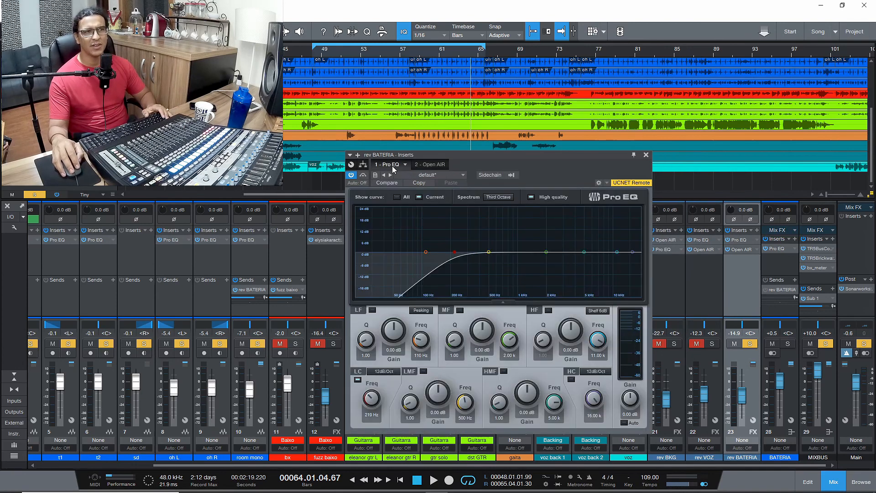
click(354, 175)
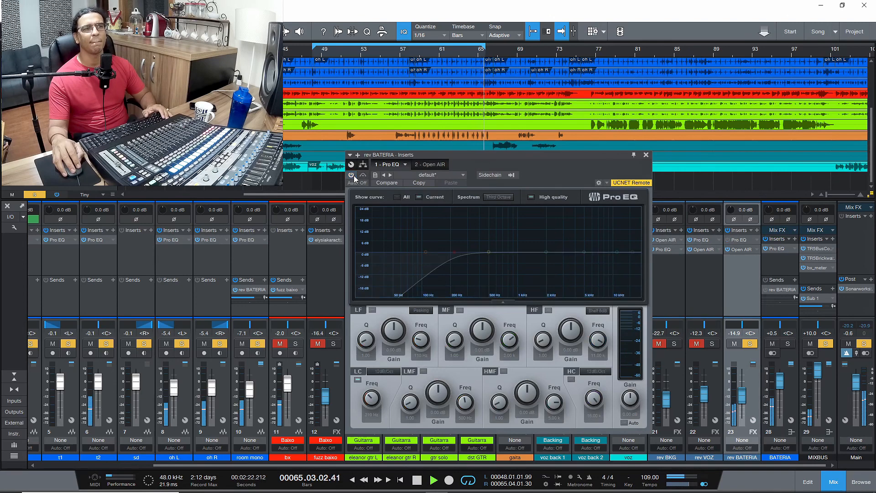
click(352, 176)
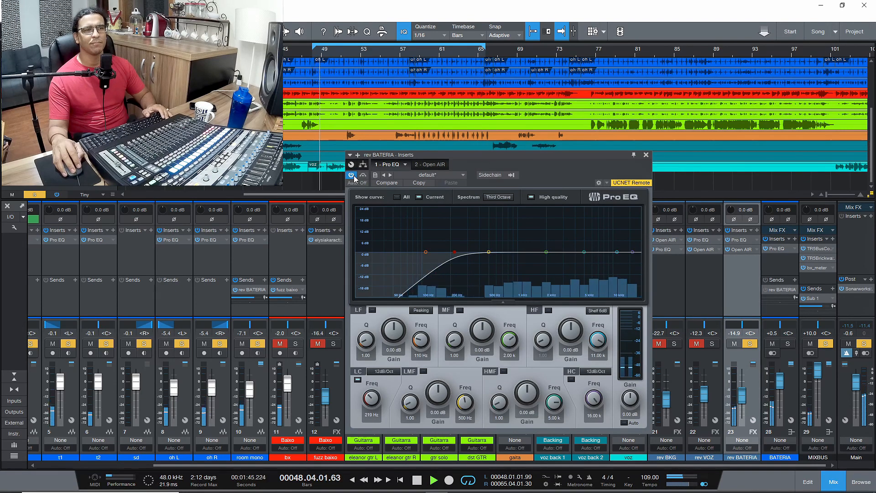
Fine-tune the low cut in rev BATERIA's Pro EQ to 178 Hz during playback, comparing the EQ bypassed and active.
drag(373, 396, 376, 402)
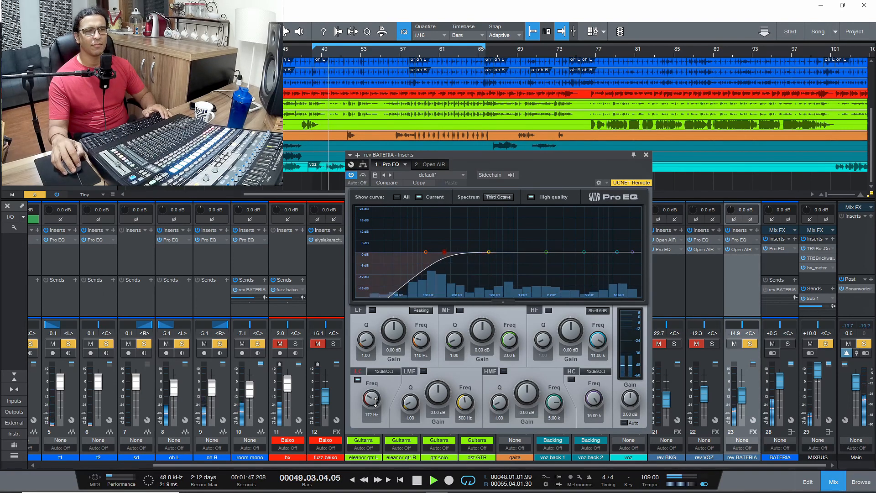
click(352, 176)
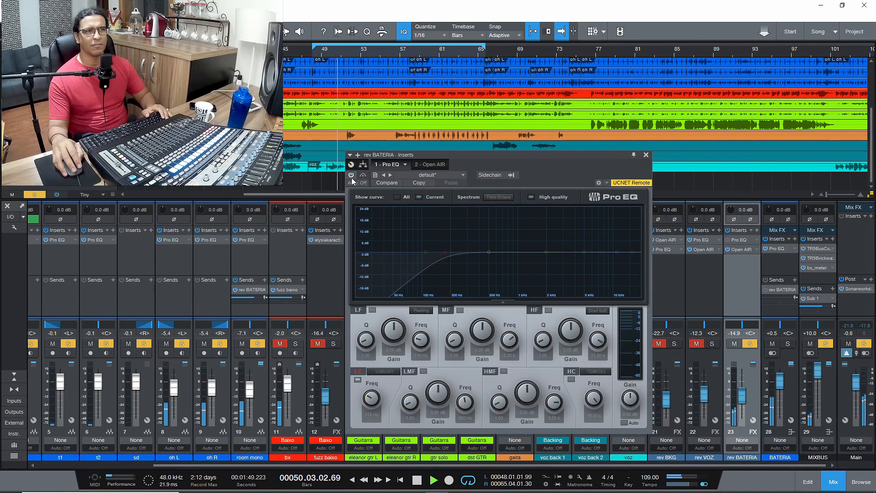
key(space)
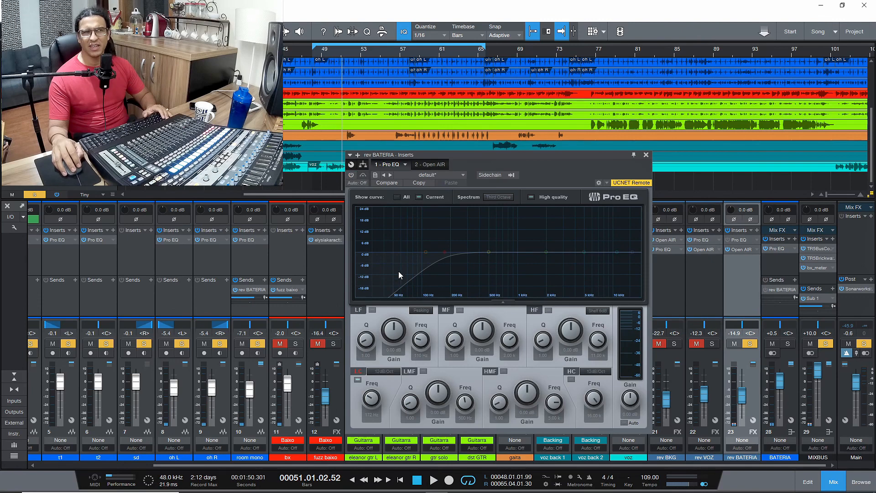
key(space)
click(351, 176)
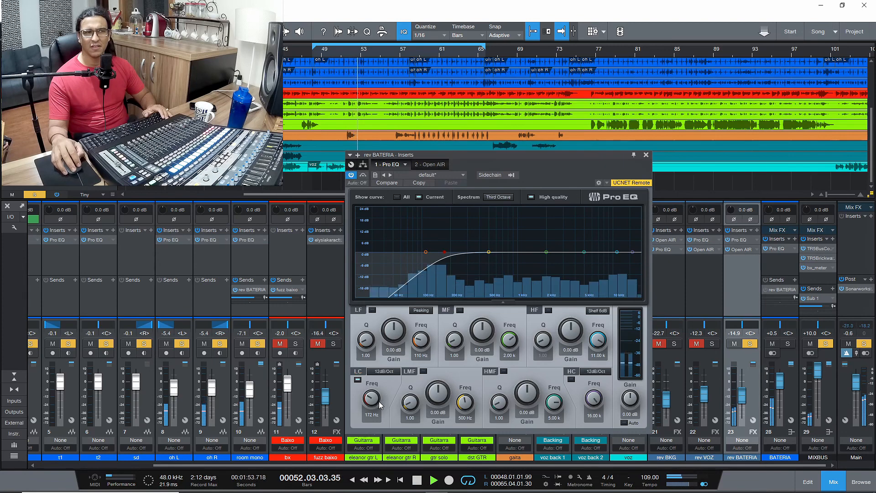
drag(377, 401, 377, 400)
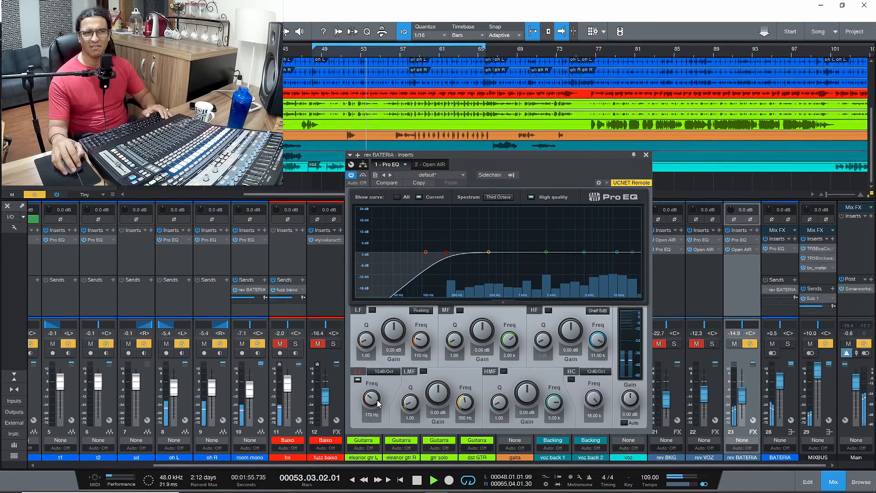
key(space)
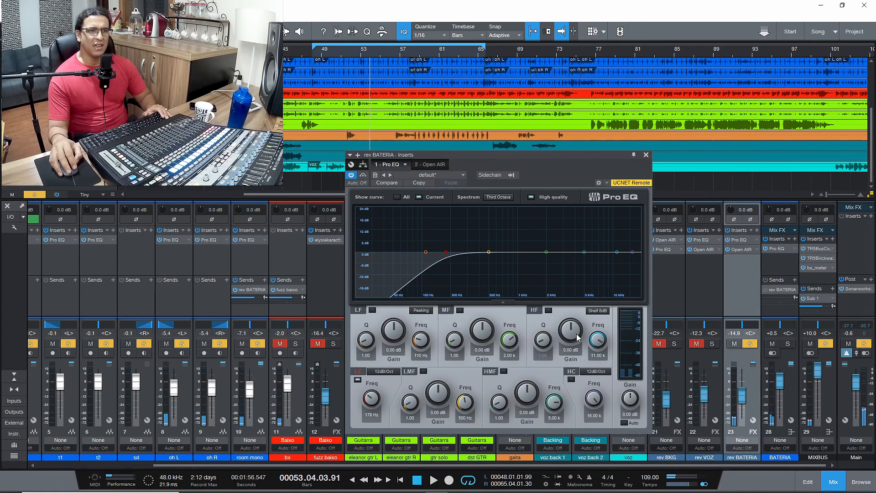
Enable the high cut in rev BATERIA's Pro EQ and set its frequency to 8.59 kHz.
click(572, 379)
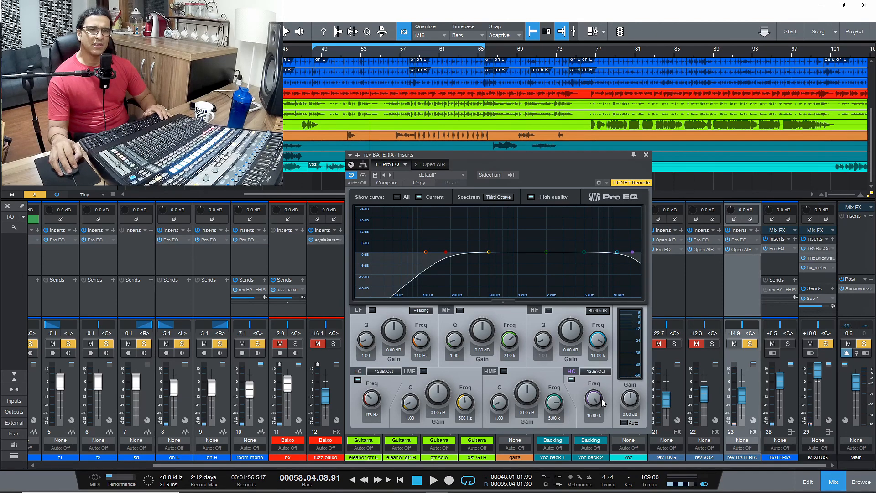
drag(601, 400, 602, 407)
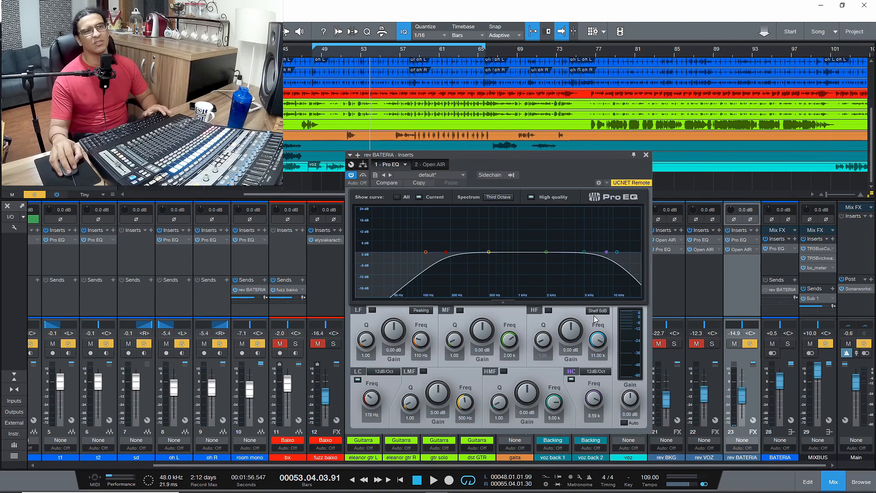
Set the high cut slope in rev BATERIA's Pro EQ to 6dB/Oct and its frequency to 6.75 kHz.
click(596, 371)
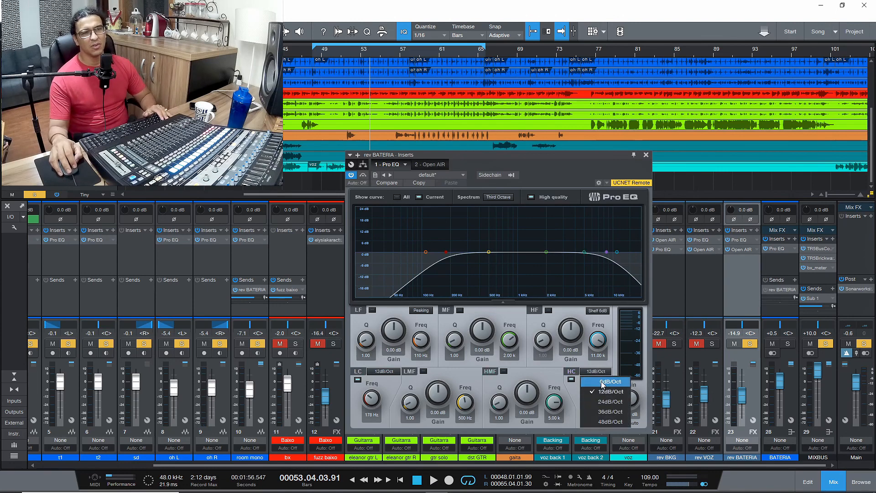
click(602, 384)
drag(595, 397, 595, 400)
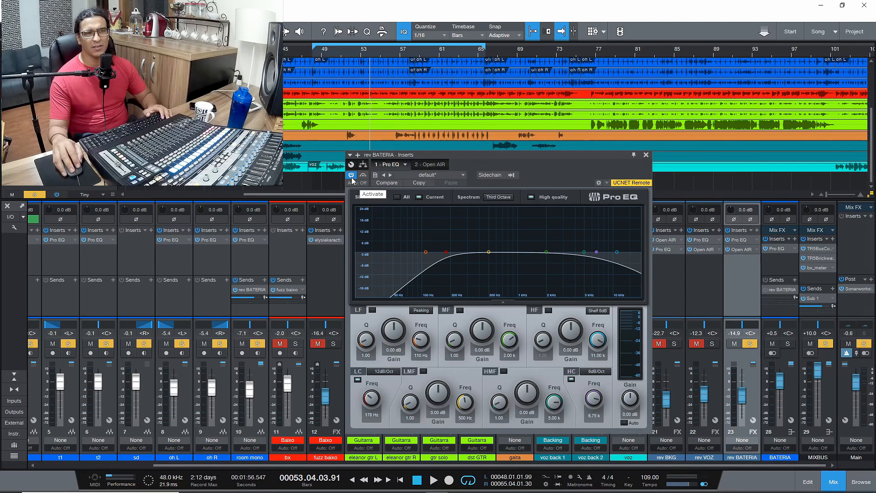
Play the drum mix and compare rev BATERIA's Pro EQ bypassed and active.
key(space)
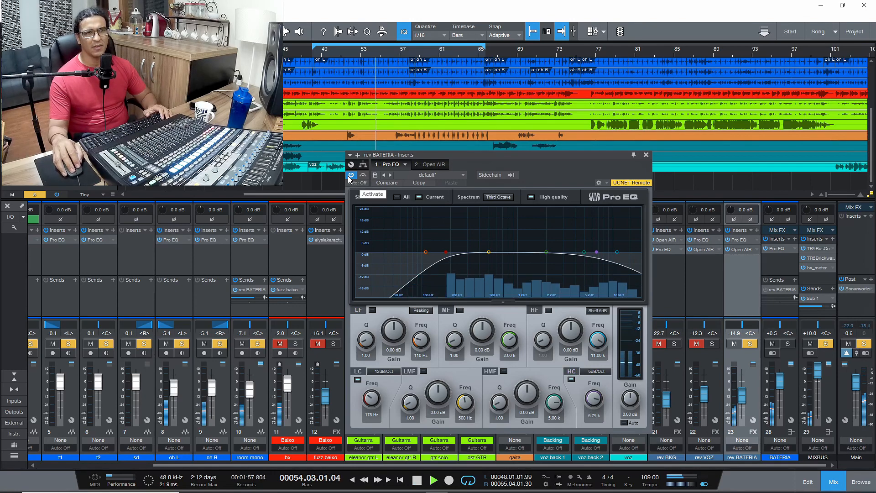
click(350, 176)
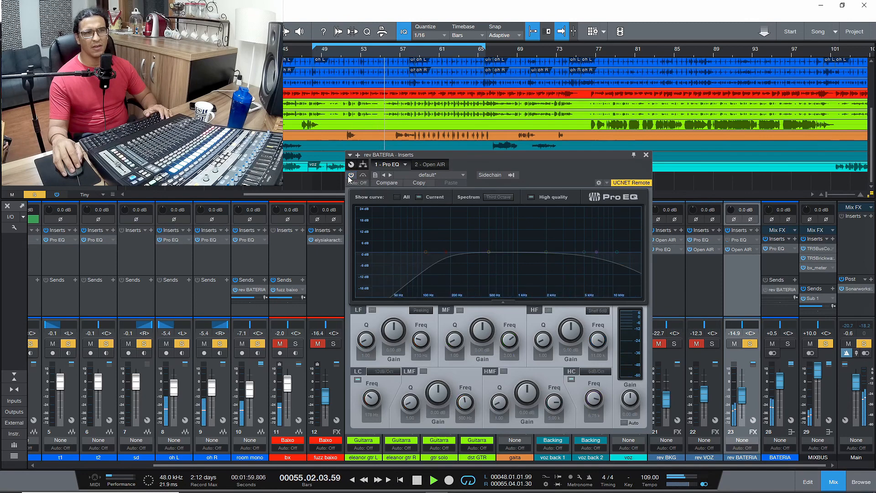
click(349, 176)
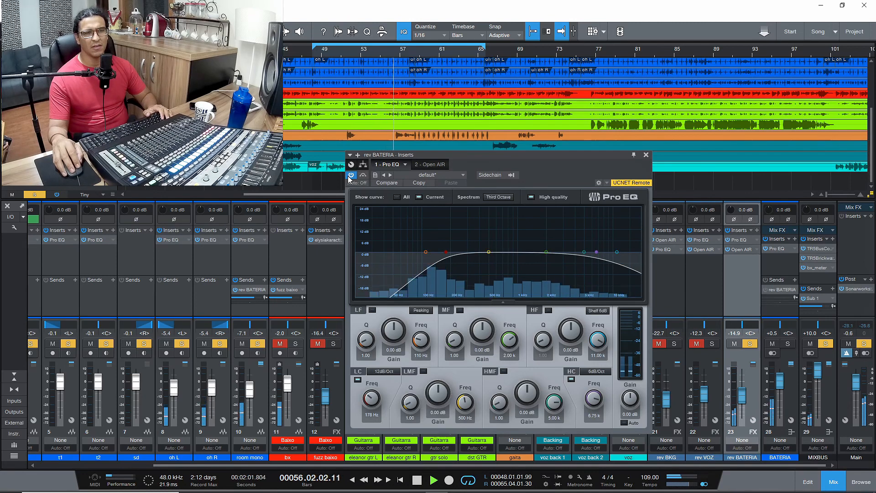
key(space)
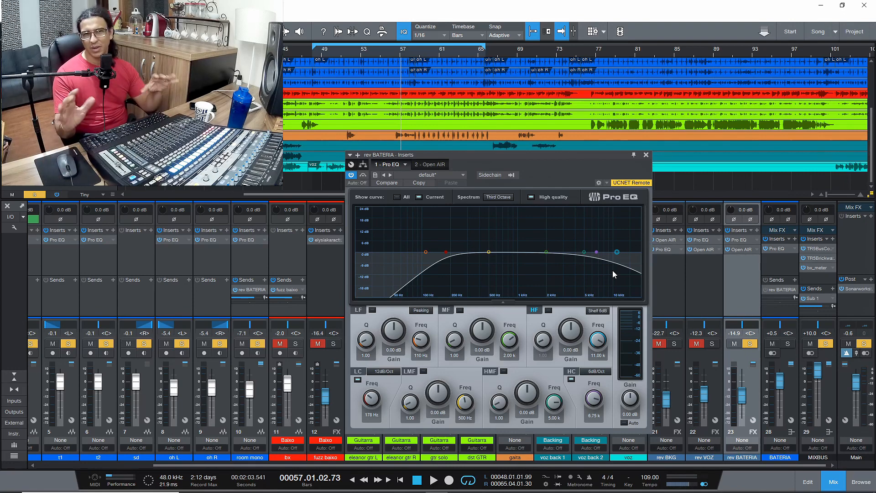
Switch rev BATERIA's high cut off and on, raise its frequency to 20 kHz, and bring it down to 10.57 kHz.
click(571, 380)
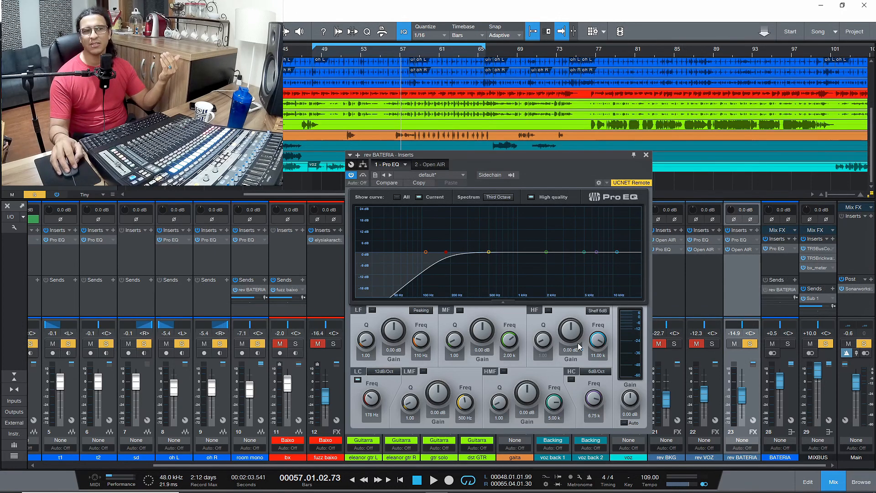
click(571, 379)
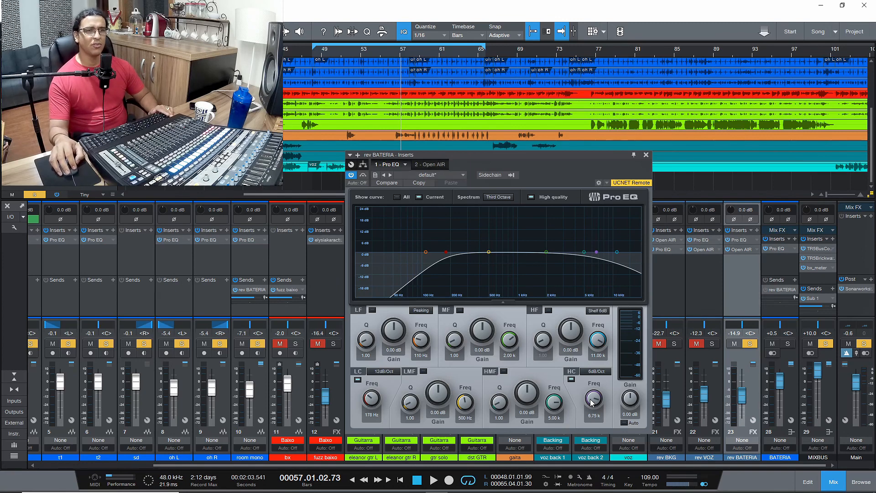
drag(596, 404, 604, 381)
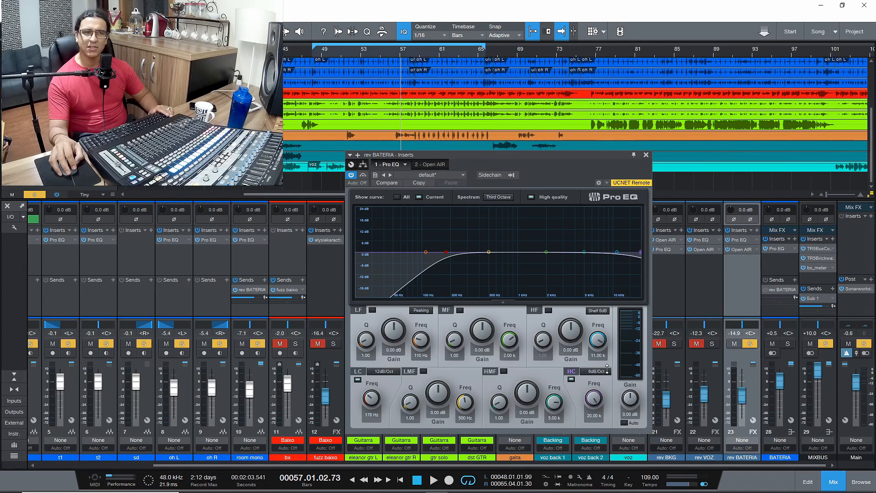
drag(606, 371, 584, 375)
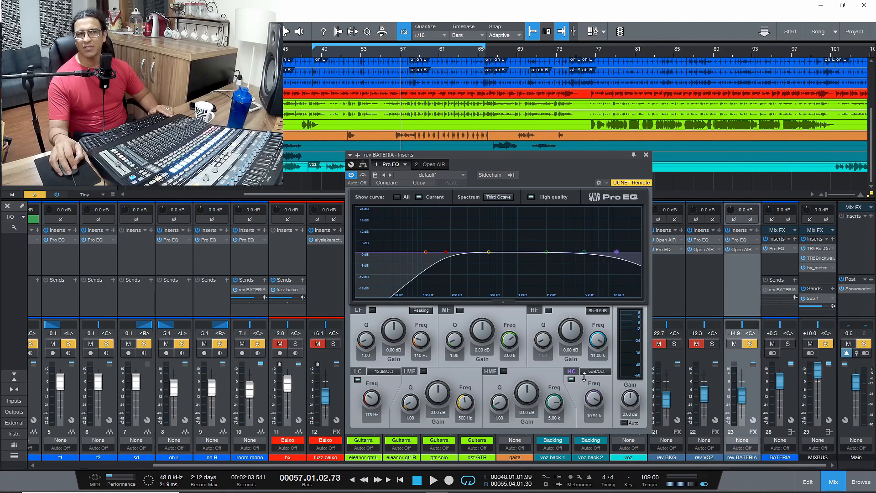
drag(584, 376, 585, 378)
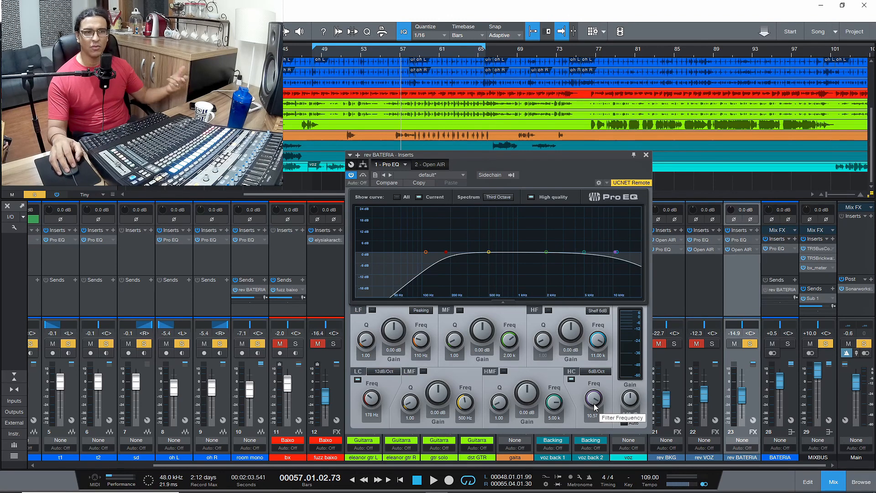
Sweep rev BATERIA's high cut between 849 Hz and 9.53 kHz during playback, comparing it off and on, and settle at 7.48 kHz.
key(space)
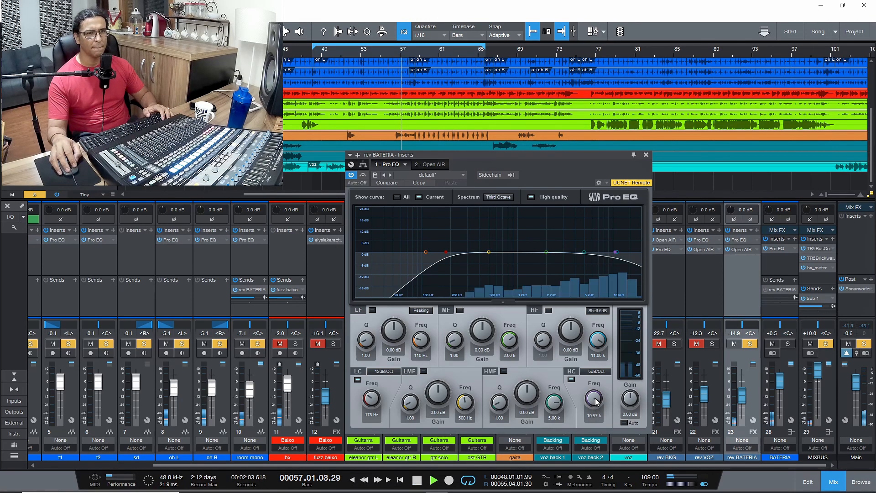
drag(595, 401, 596, 426)
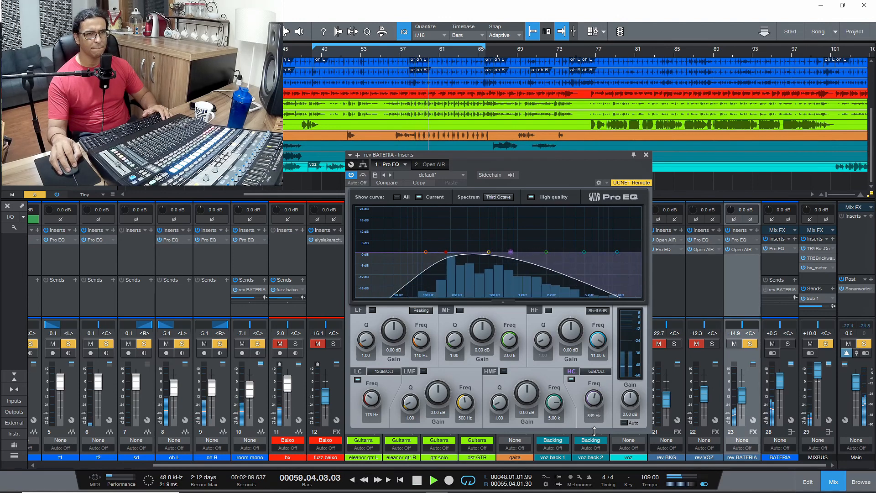
drag(598, 420, 601, 413)
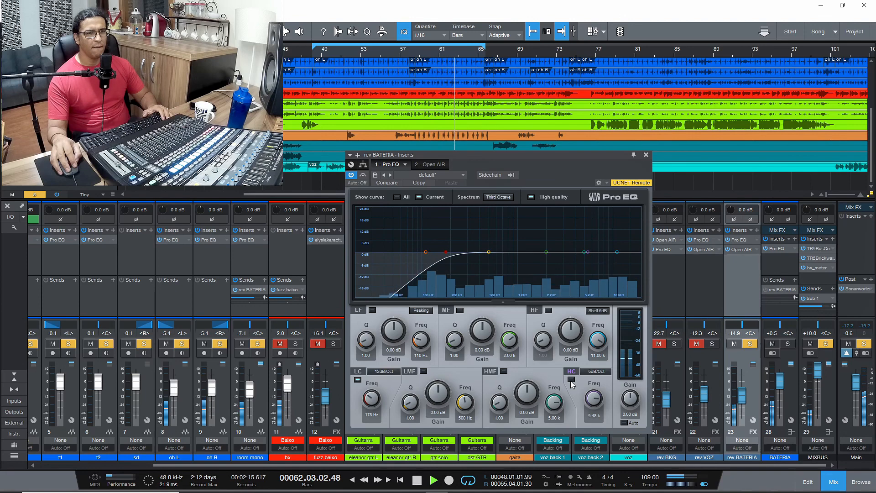
click(571, 379)
drag(594, 401, 595, 395)
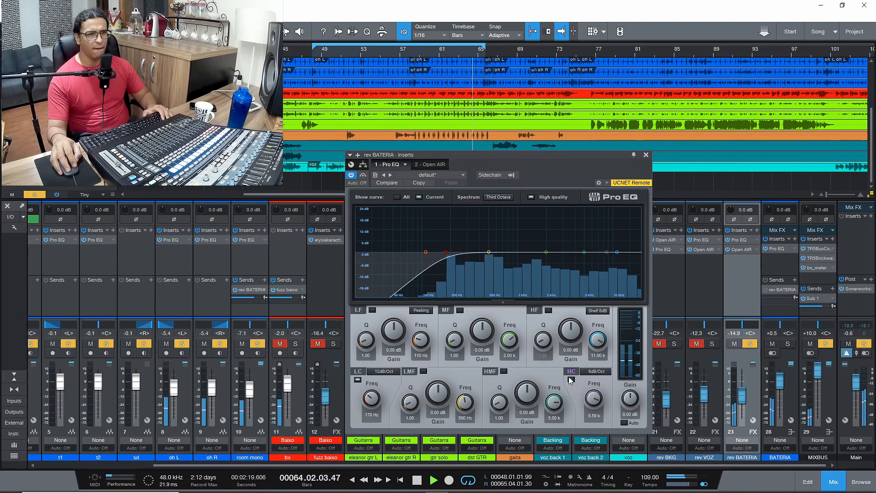
click(570, 380)
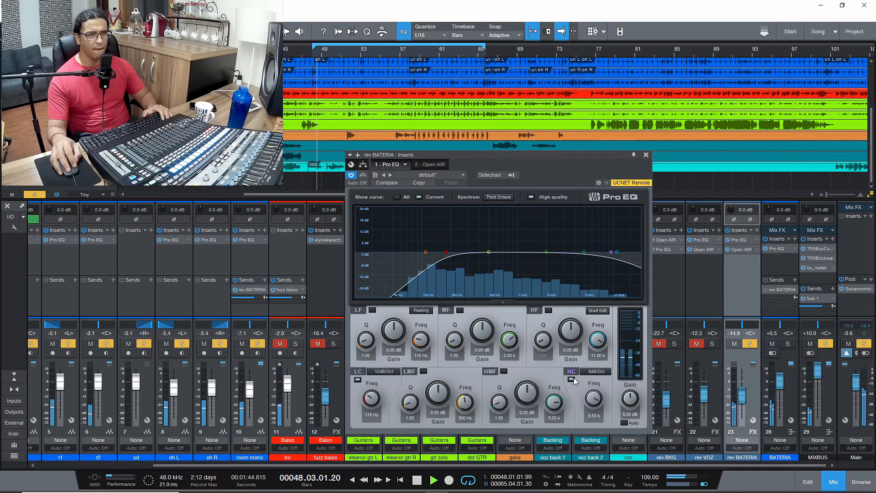
drag(595, 396, 595, 397)
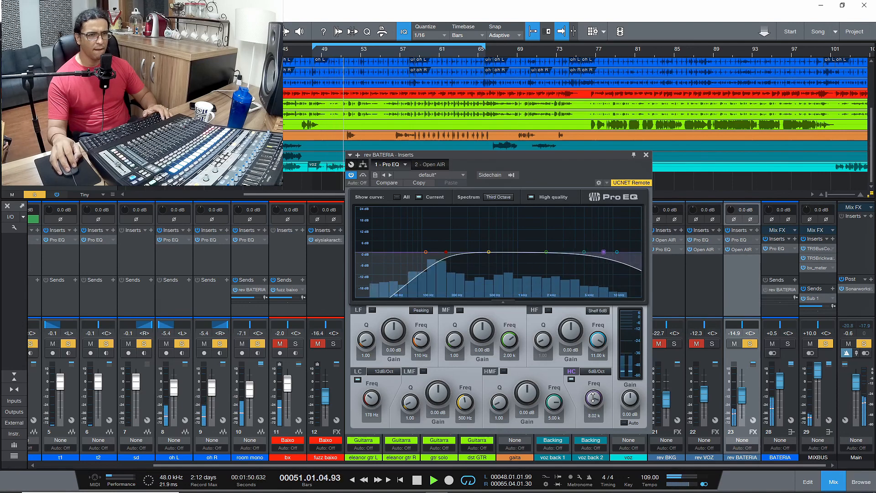
drag(592, 395, 593, 399)
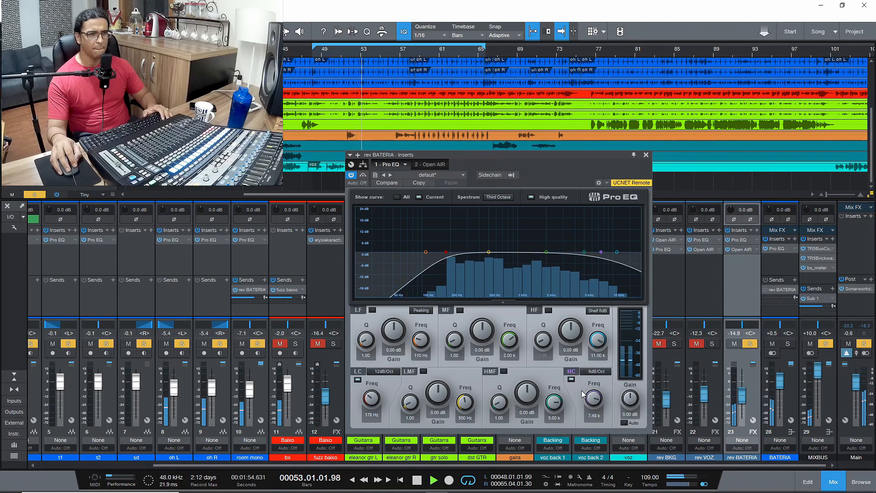
key(space)
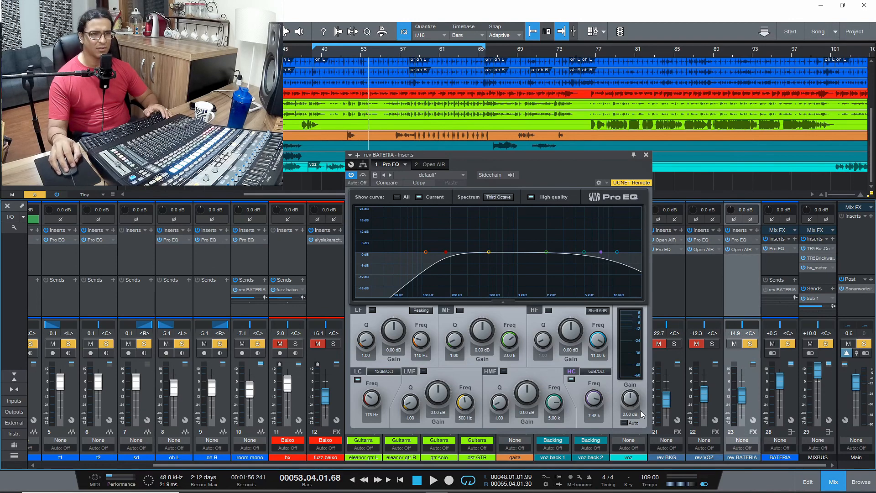
Play the drum mix briefly and reset the MIXBUS fader to 0 dB.
key(space)
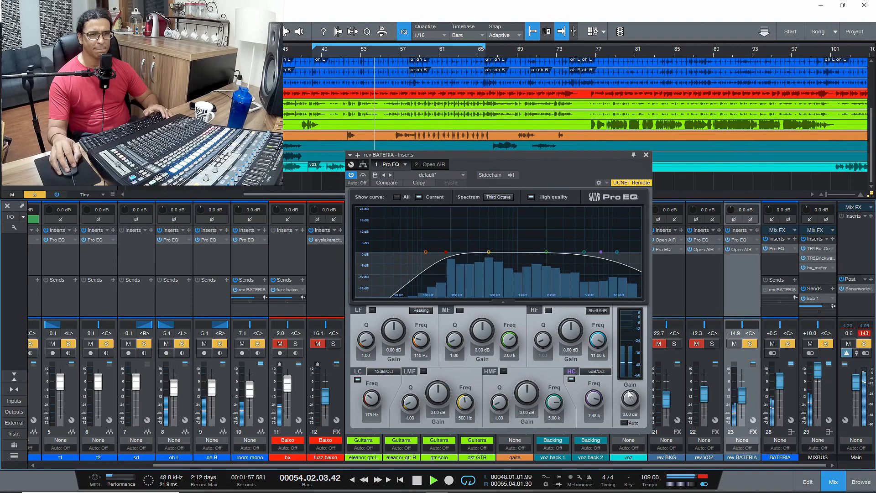
key(space)
alt+click(820, 375)
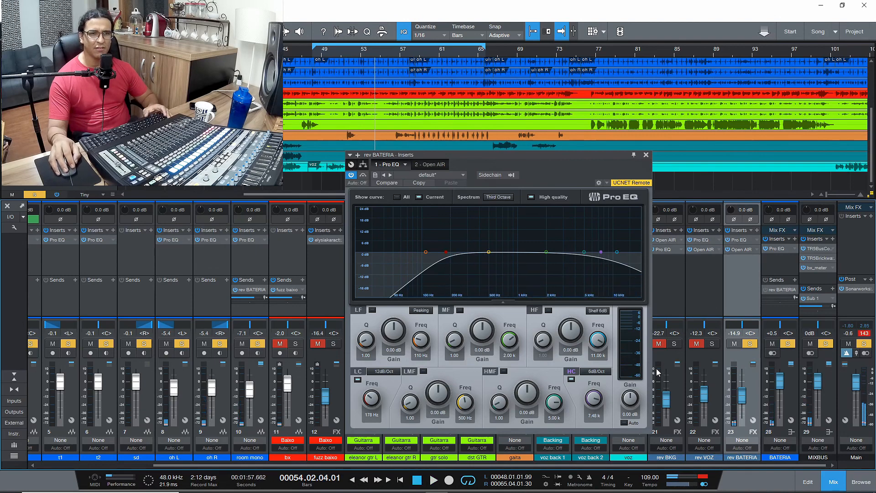
Adjust rev BATERIA's high cut to 6.75 kHz during playback, comparing the filter off and on.
key(space)
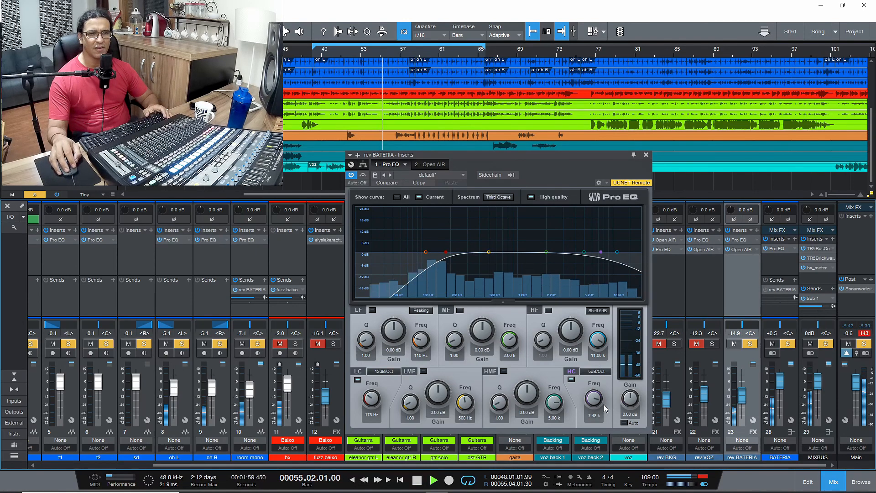
mouse_move(595, 402)
mouse_down()
mouse_move(589, 442)
mouse_move(609, 400)
mouse_move(604, 410)
mouse_up()
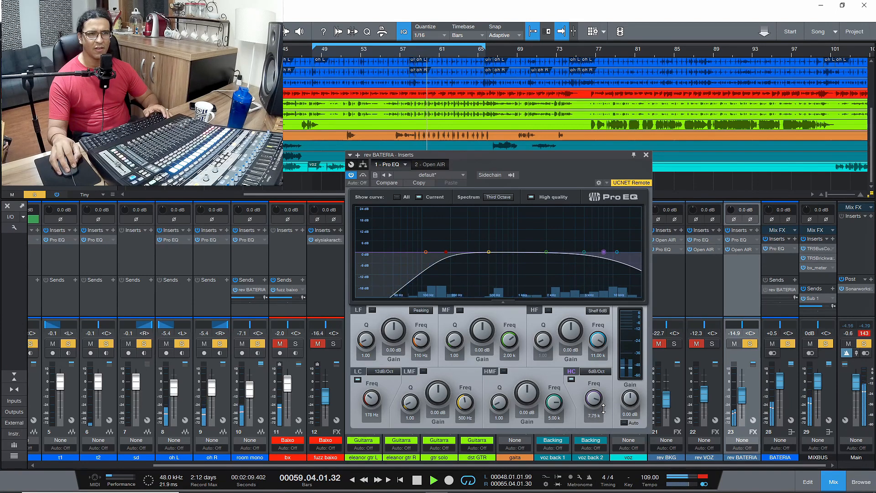
click(571, 379)
click(571, 379)
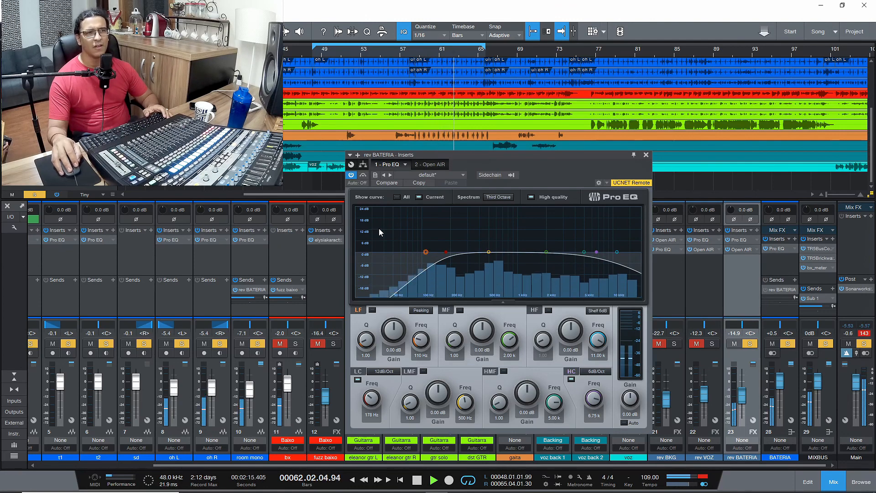
key(space)
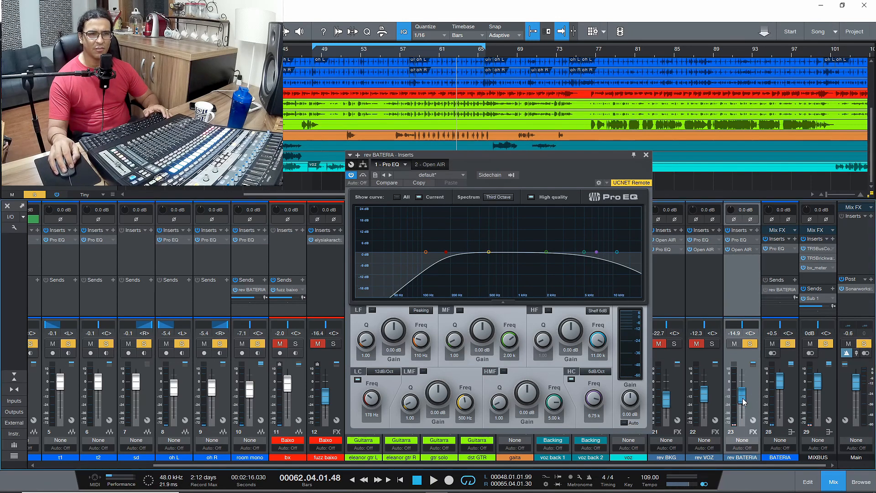
Lower the rev BATERIA fader to -21.5 dB during playback, comparing the drums with the return's solo off and on.
key(space)
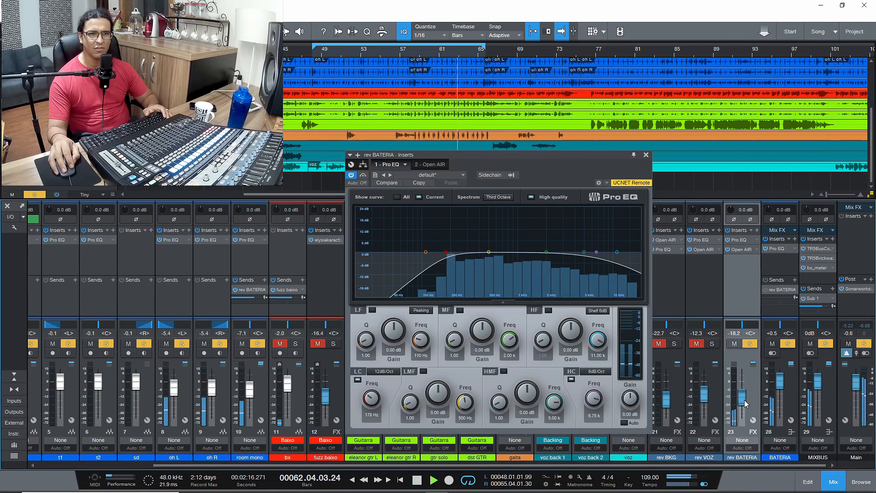
drag(744, 400, 744, 400)
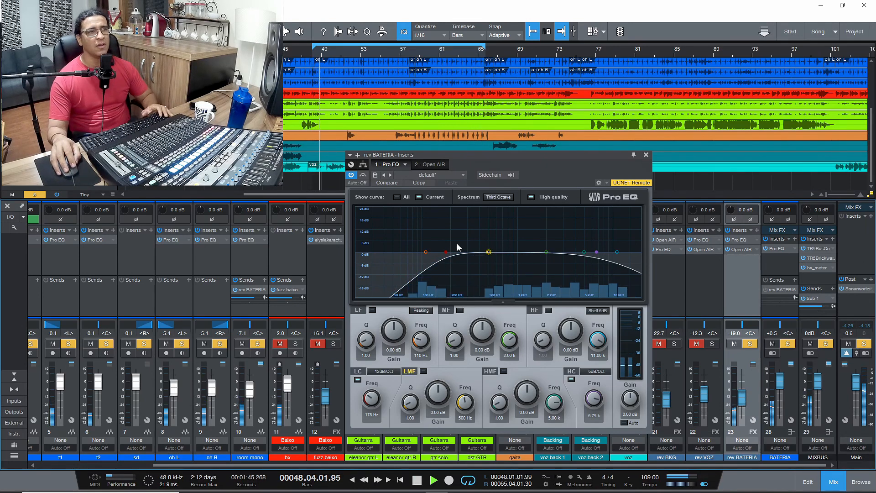
click(751, 345)
click(751, 345)
drag(744, 404, 744, 405)
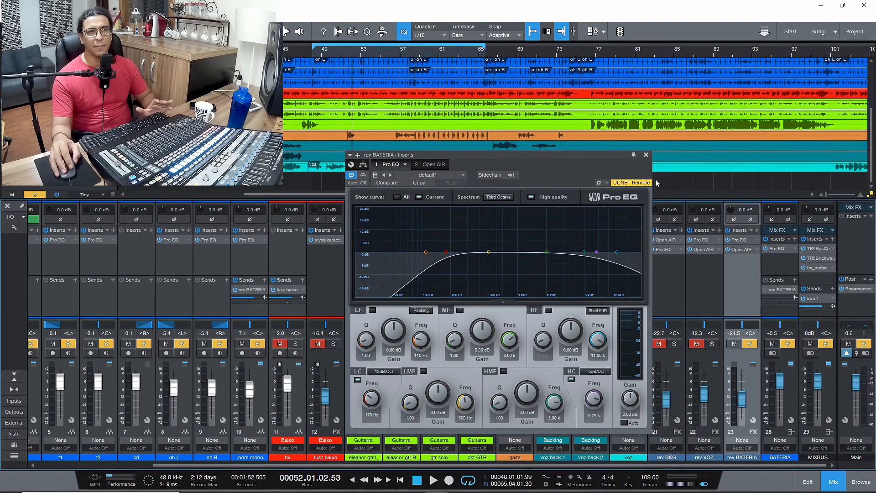
Close the Pro EQ window, clear all solos, and set the rev BATERIA fader to -19.8 dB while playing the full mix.
click(646, 154)
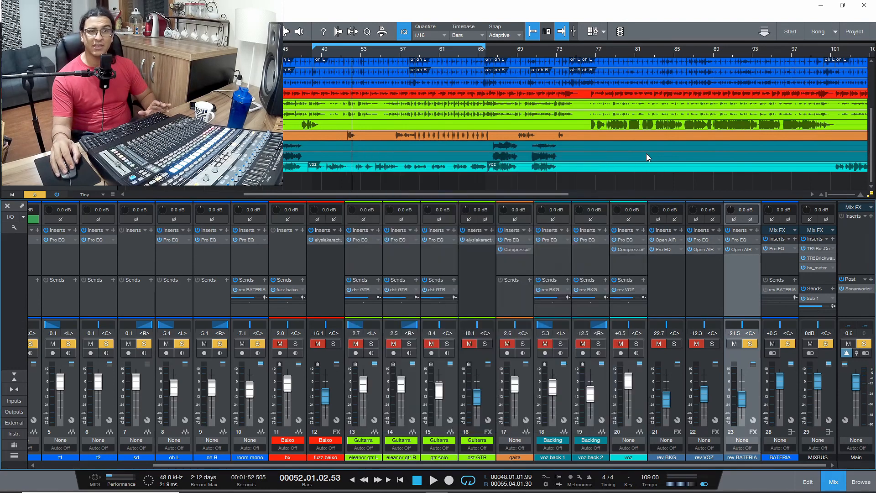
click(864, 345)
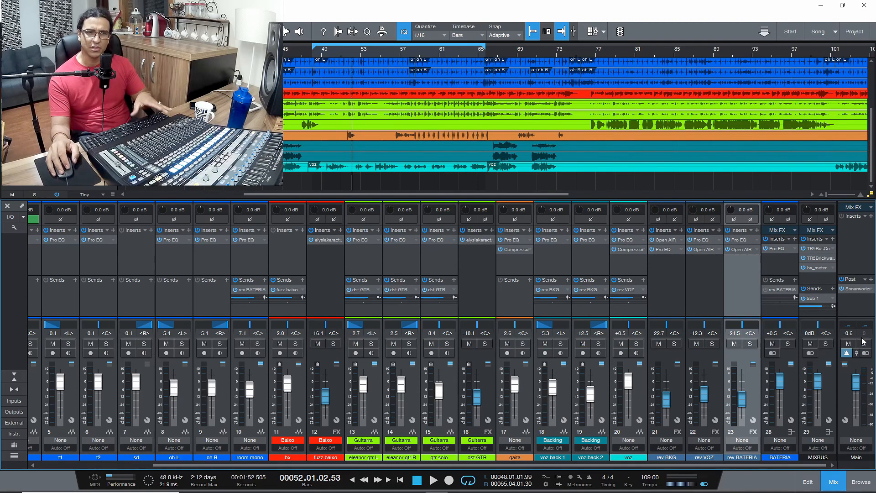
key(space)
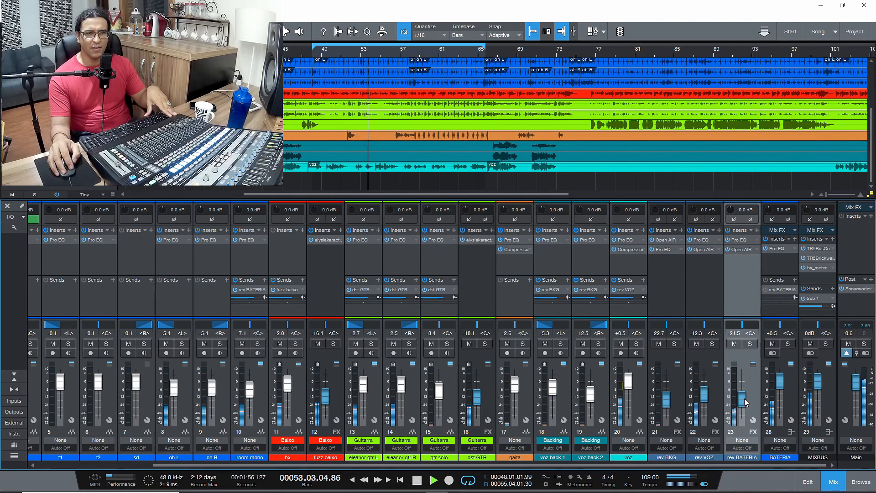
drag(744, 404, 745, 400)
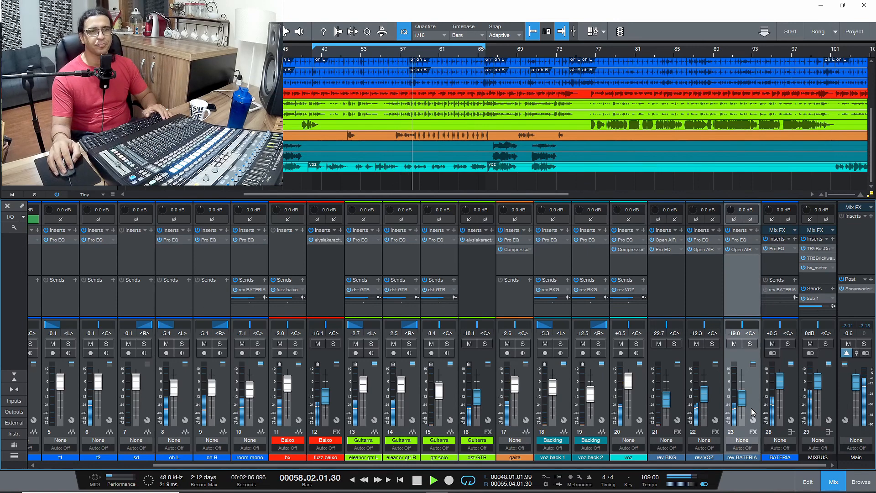
key(space)
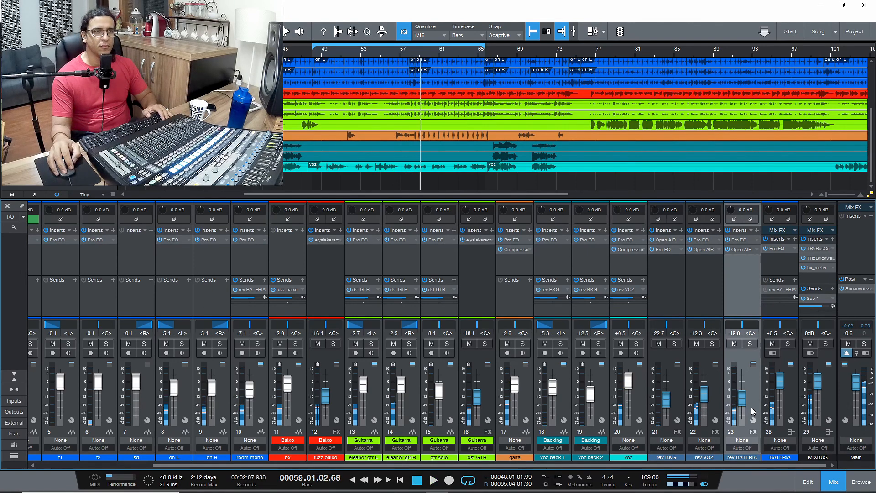
Solo the rev VOZ return together with the voz track and lower the rev VOZ fader to -17.5 dB during playback.
click(712, 343)
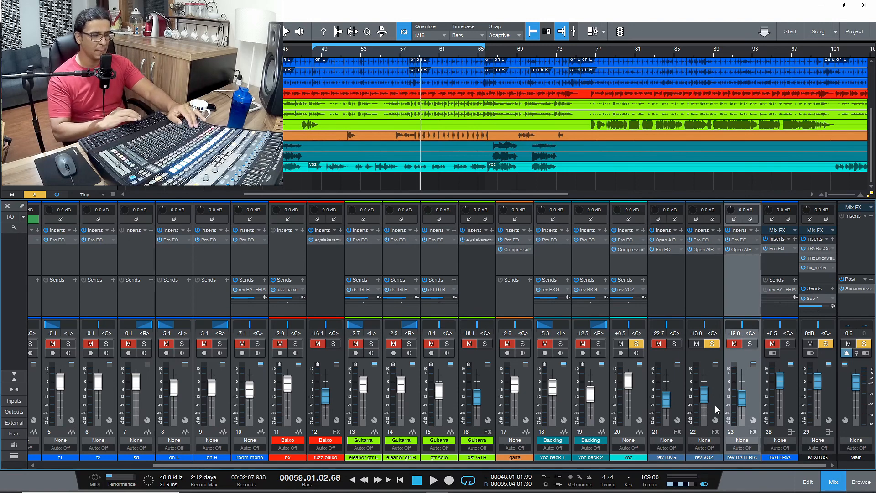
key(space)
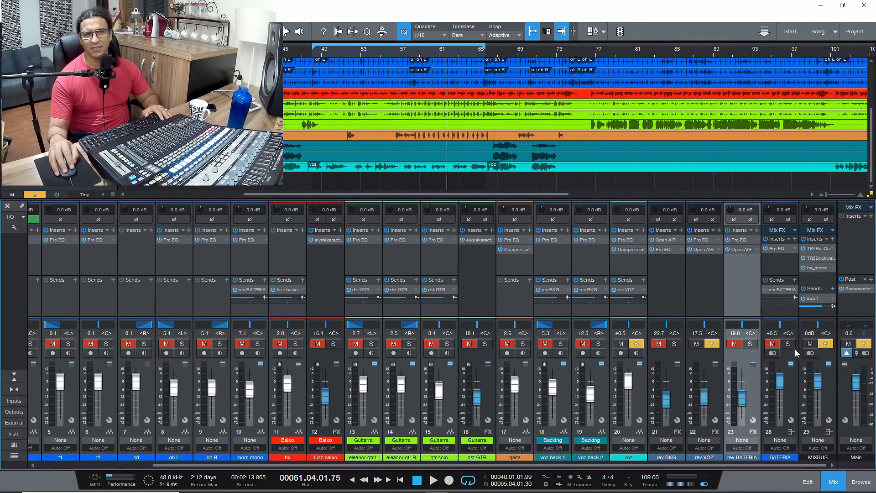
Clear all solos and play the full mix, comparing it with the rev VOZ return muted and unmuted.
click(864, 345)
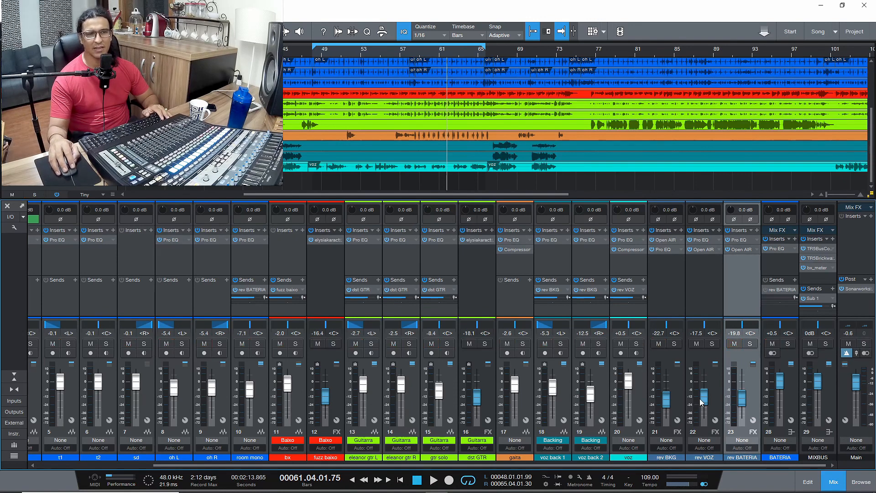
key(space)
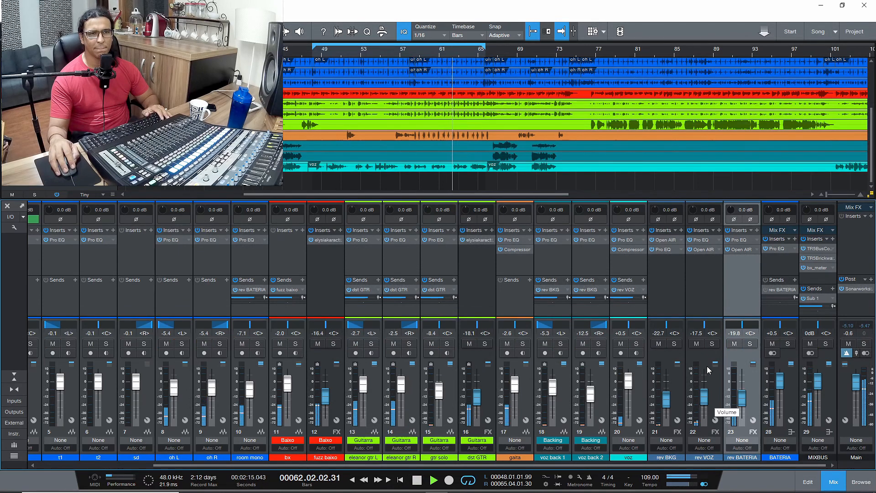
click(698, 345)
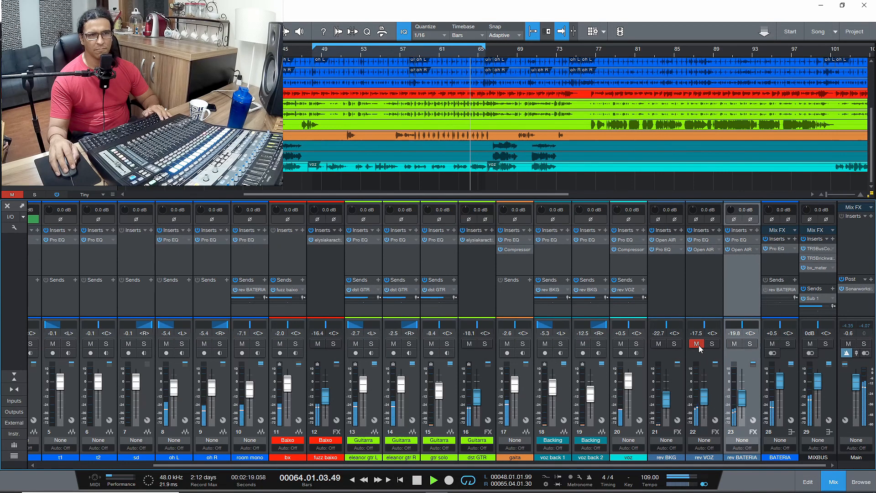
click(698, 346)
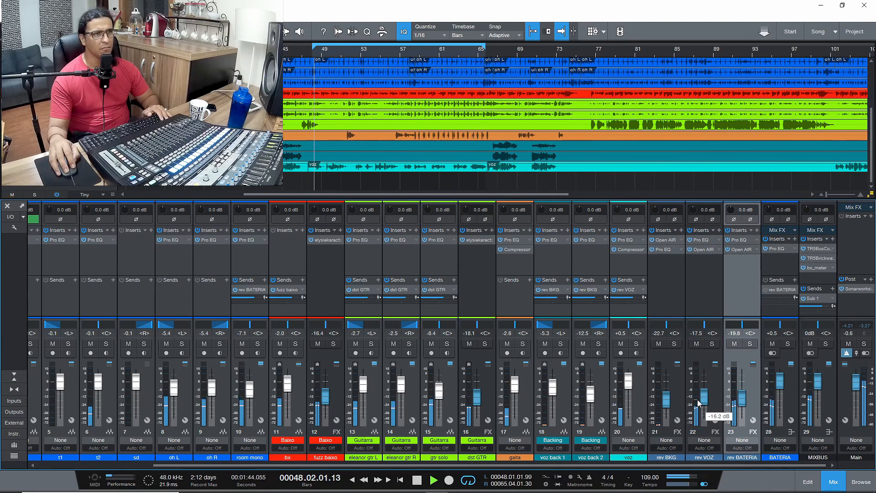
click(696, 346)
click(697, 345)
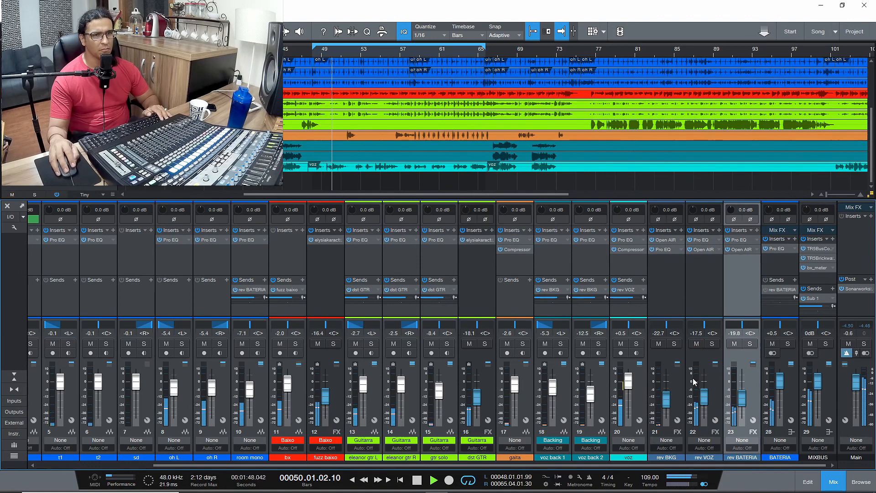
Set the rev VOZ fader to -14.9 dB during playback, comparing the mix with the return muted and unmuted.
drag(704, 406, 705, 402)
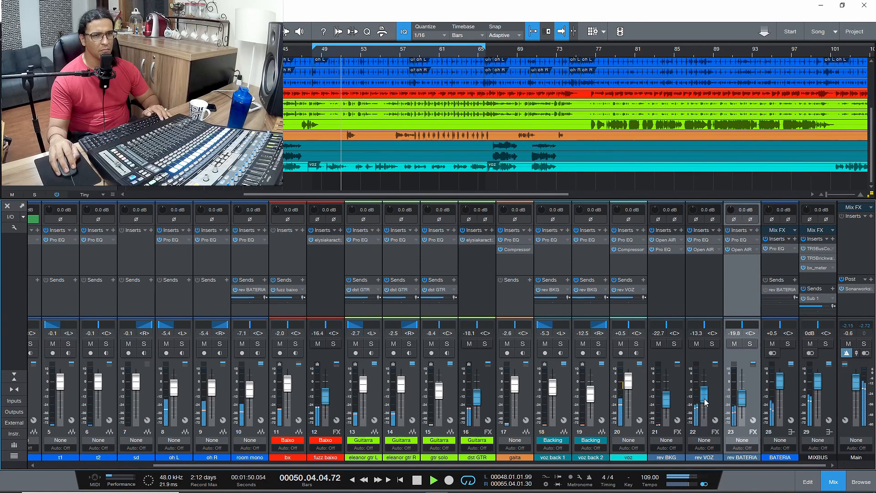
click(696, 346)
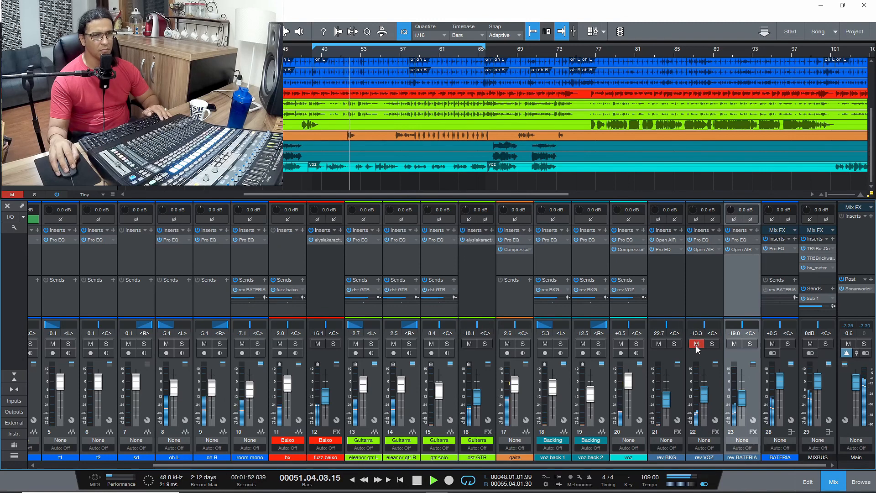
click(697, 345)
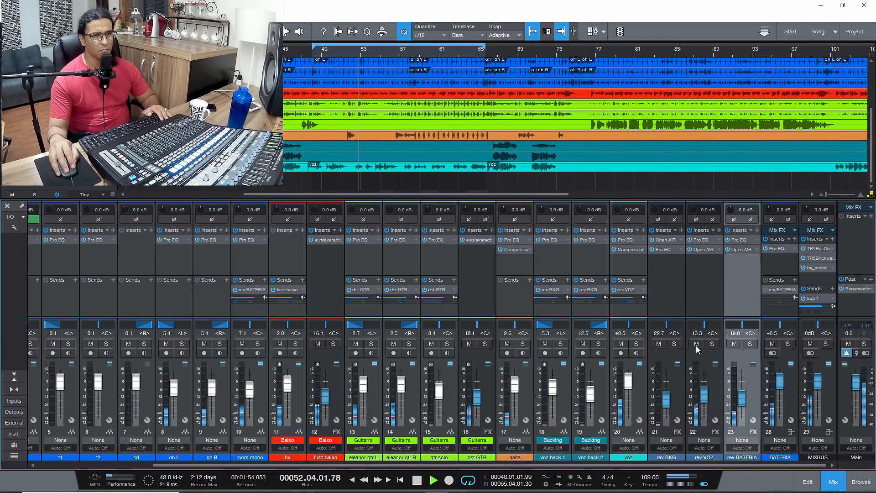
drag(703, 396, 705, 399)
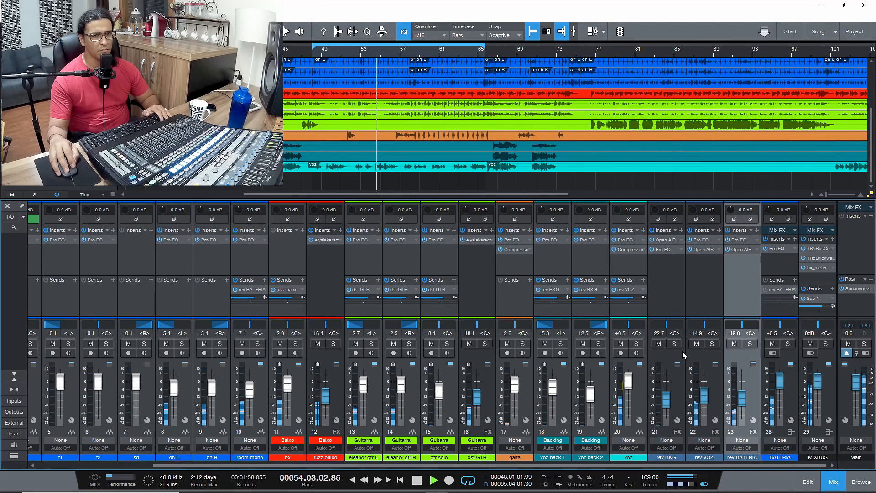
click(696, 344)
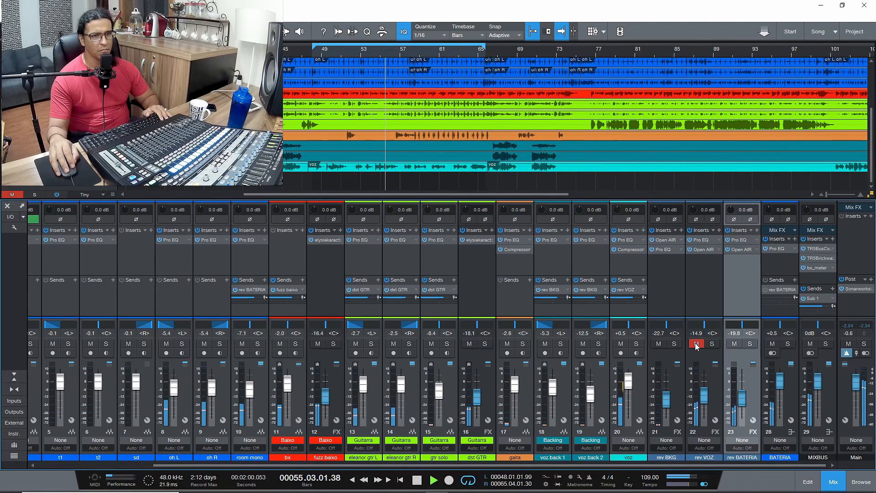
click(697, 344)
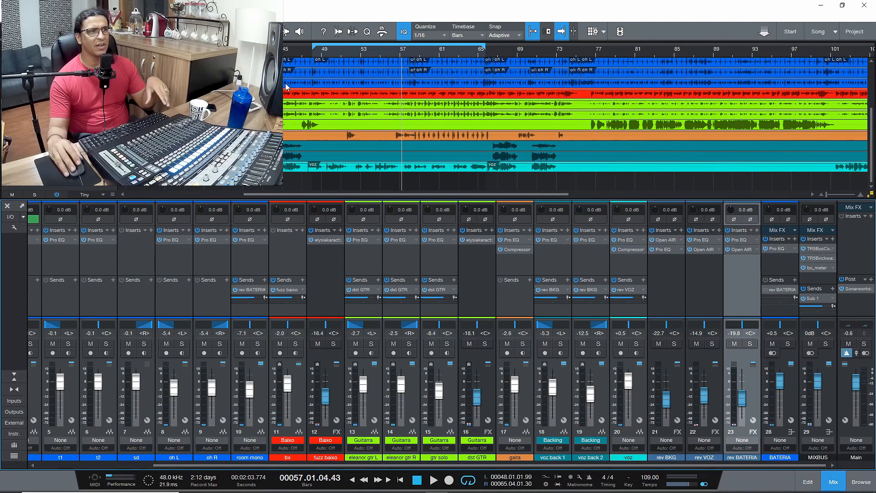
Solo the rev BKG return, play it from about bar 45, and open its Pro EQ.
click(286, 48)
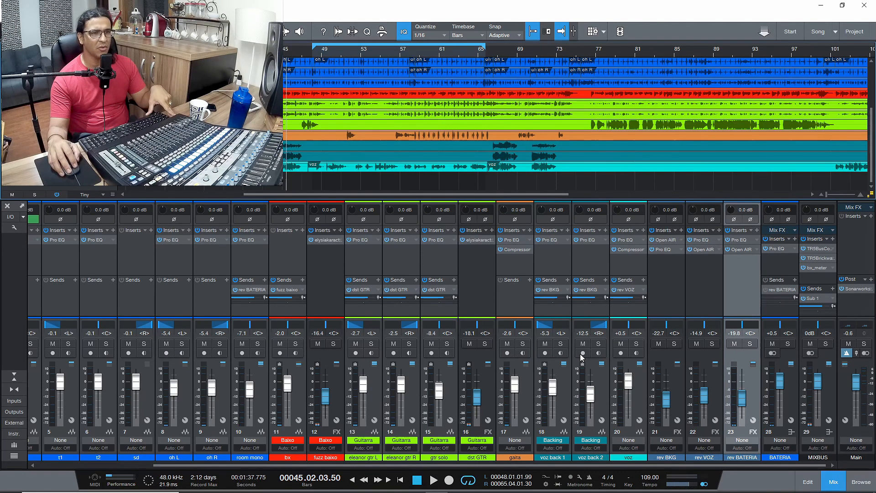
click(675, 342)
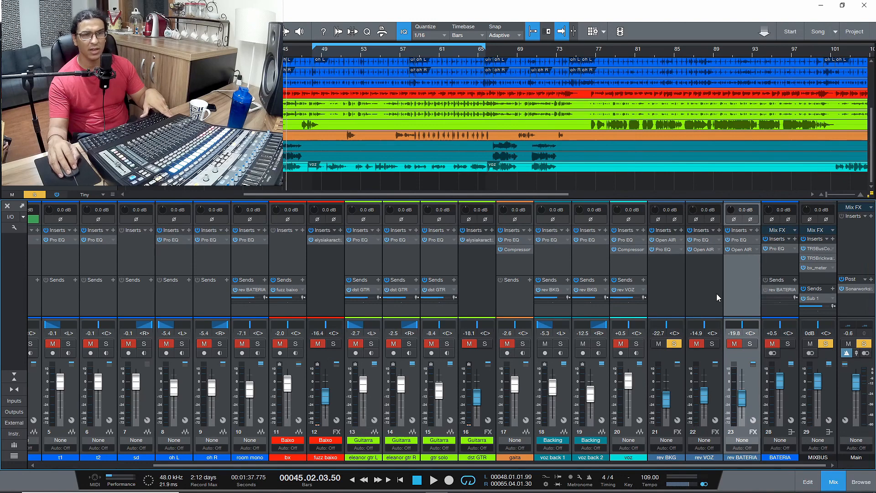
key(space)
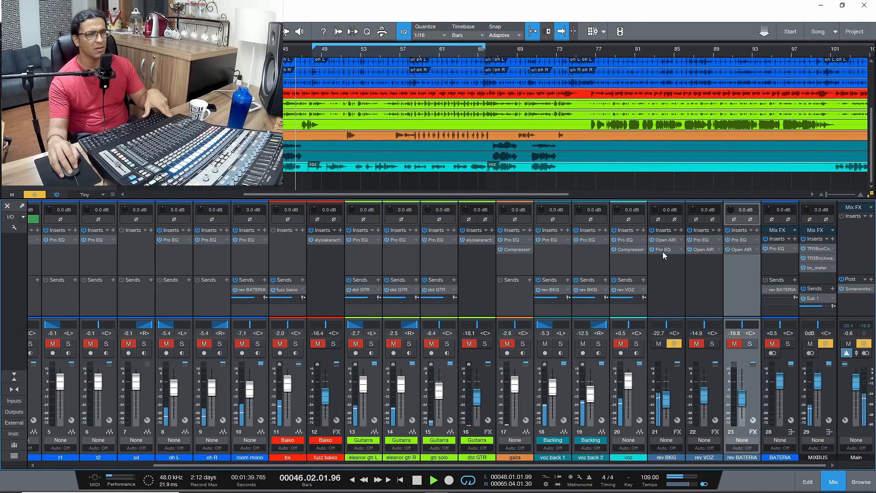
click(662, 250)
key(space)
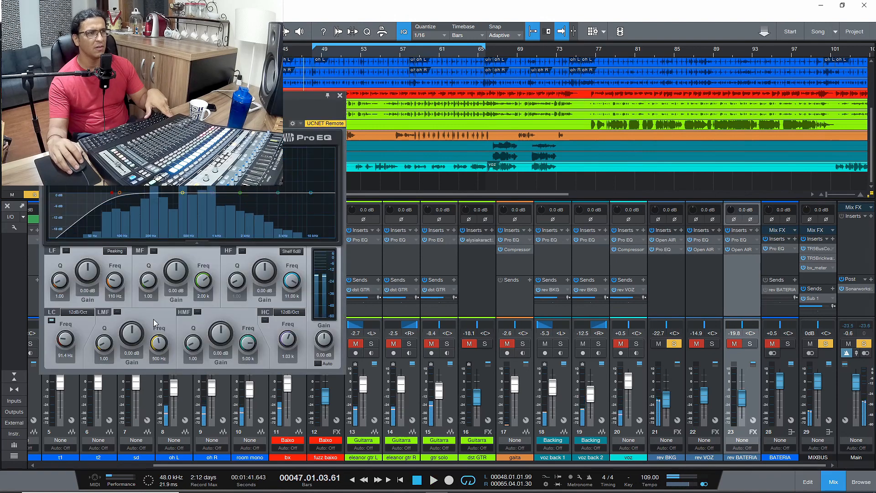
Enable the high cut in rev BKG's Pro EQ with a 6 dB/Oct slope at 8.73 kHz.
click(268, 320)
drag(288, 340, 295, 309)
click(290, 313)
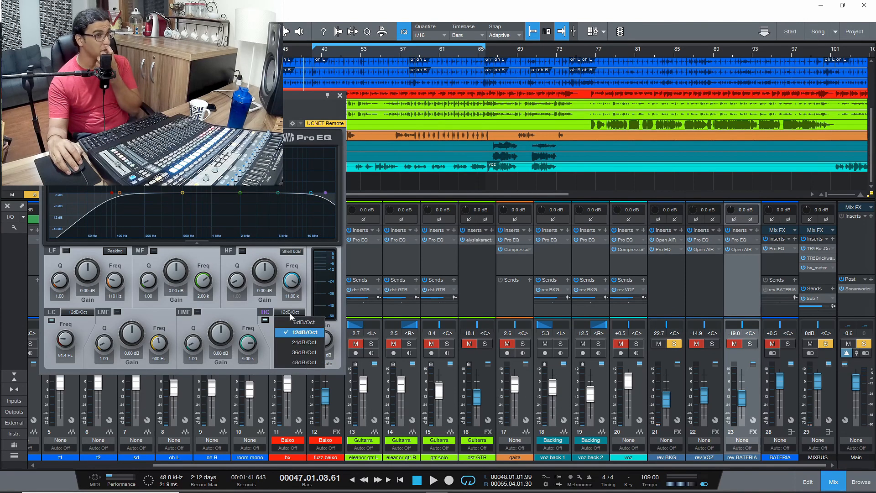
click(294, 322)
scroll(291, 335, down, 5)
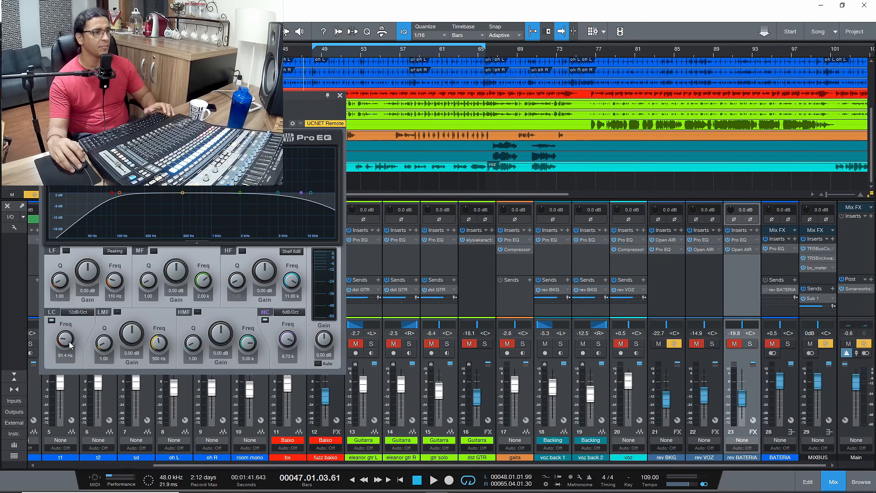
Raise rev BKG's low cut to 116 Hz and audition the filtered return from about bar 45.
scroll(68, 338, up, 3)
key(space)
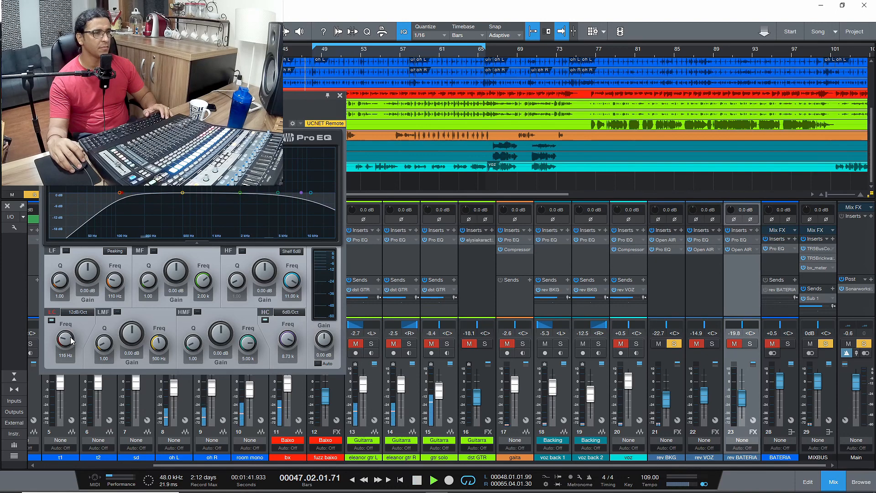
drag(196, 96, 199, 180)
key(space)
click(285, 48)
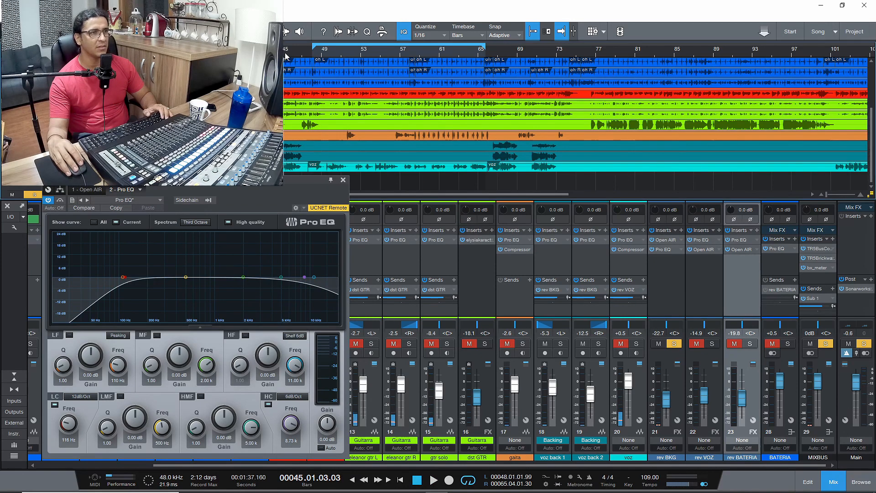
key(space)
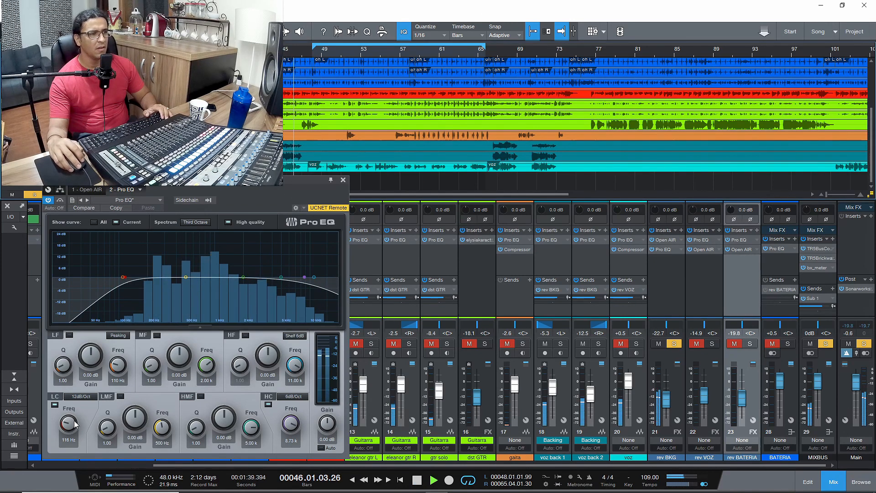
drag(69, 421, 69, 421)
key(space)
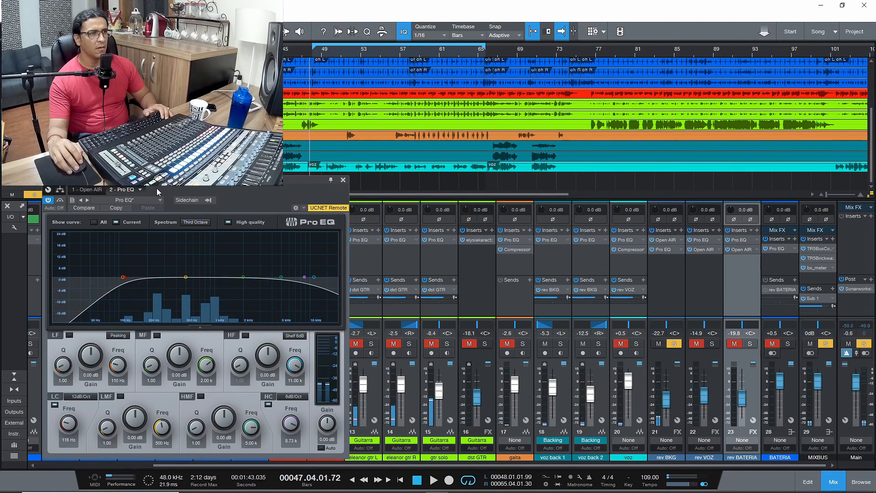
Move Pro EQ ahead of Open AIR in rev BKG's insert chain and audition the return.
drag(121, 191, 85, 188)
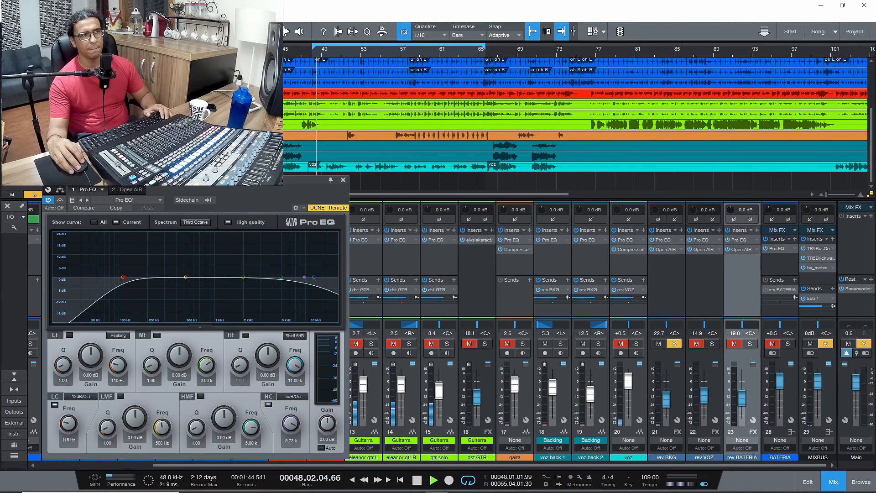
key(space)
key(space)
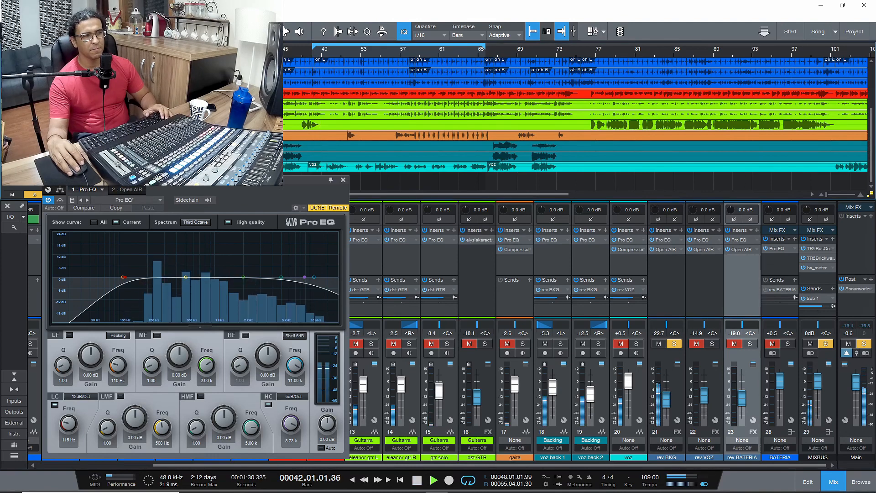
key(space)
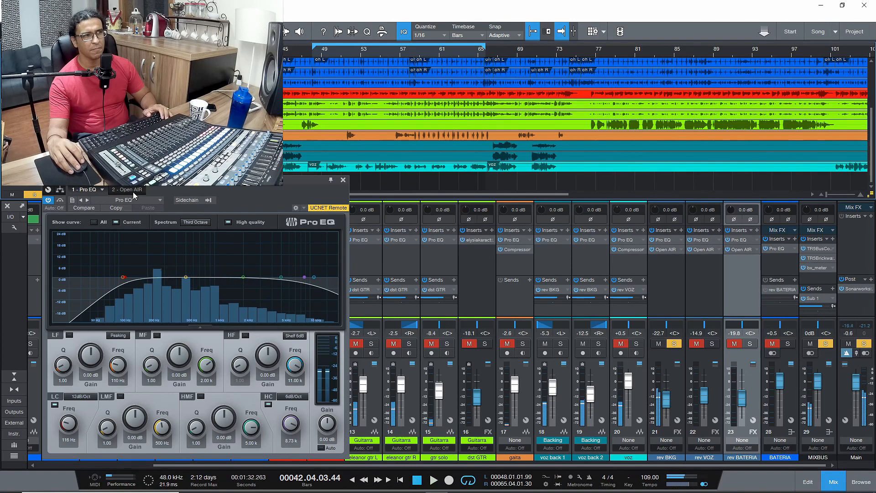
Adjust the predelay, length and ER/LR balance of rev BKG's Open AIR, save the song, and audition the reverb.
click(129, 189)
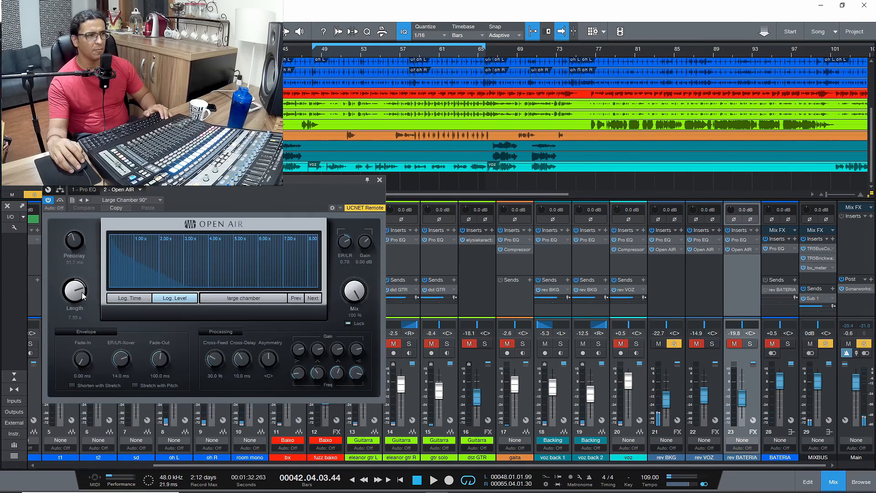
drag(76, 289, 79, 238)
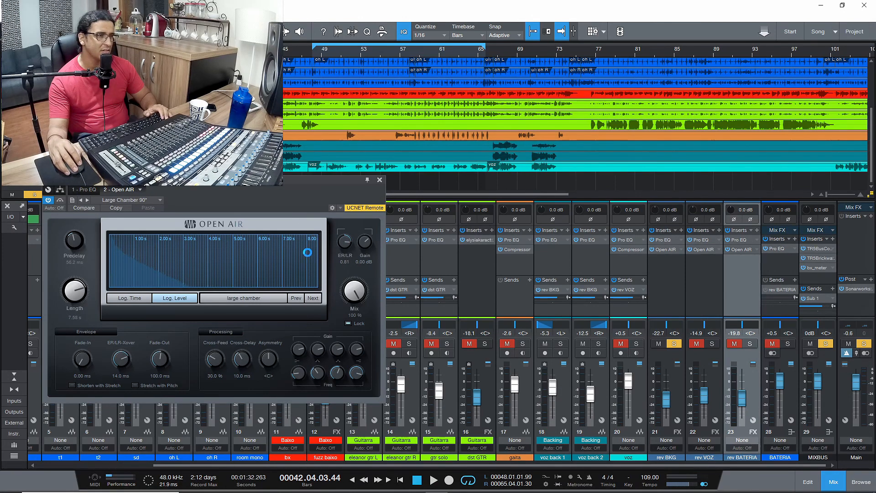
click(244, 50)
key(space)
key(ctrl+s)
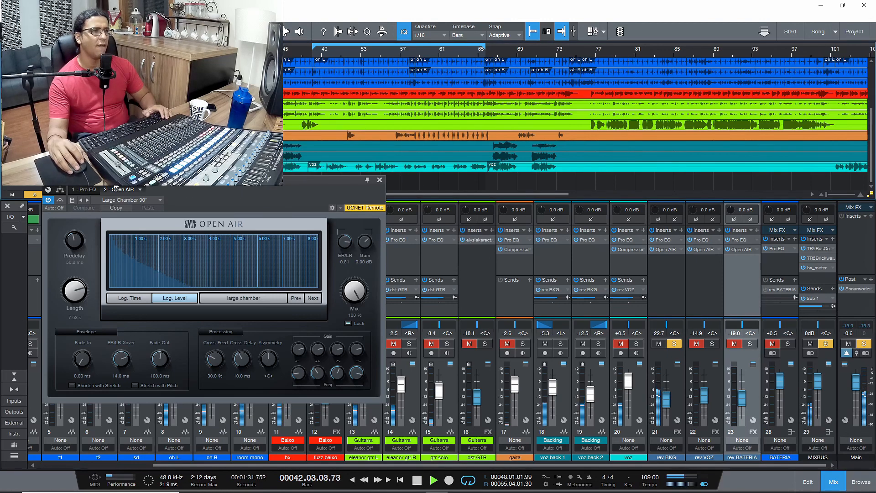
Set the high cut in rev BKG's Pro EQ to 14.16 kHz, comparing the filter off and on during playback.
click(90, 191)
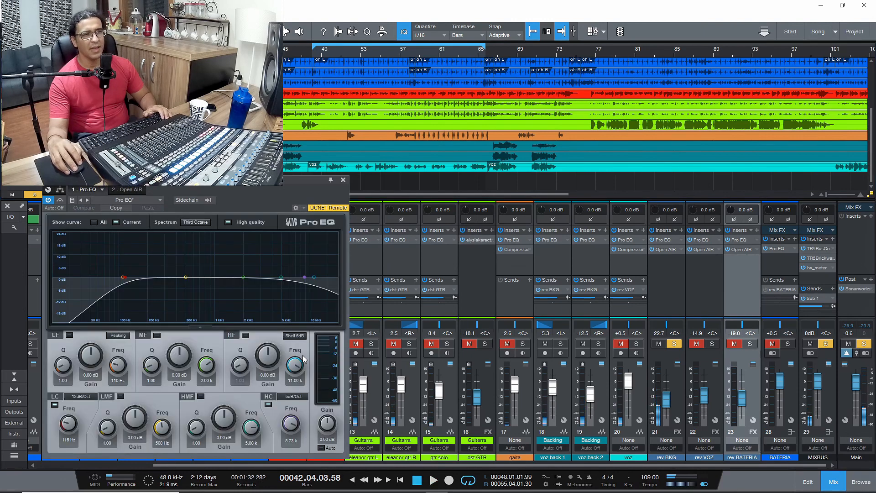
click(269, 405)
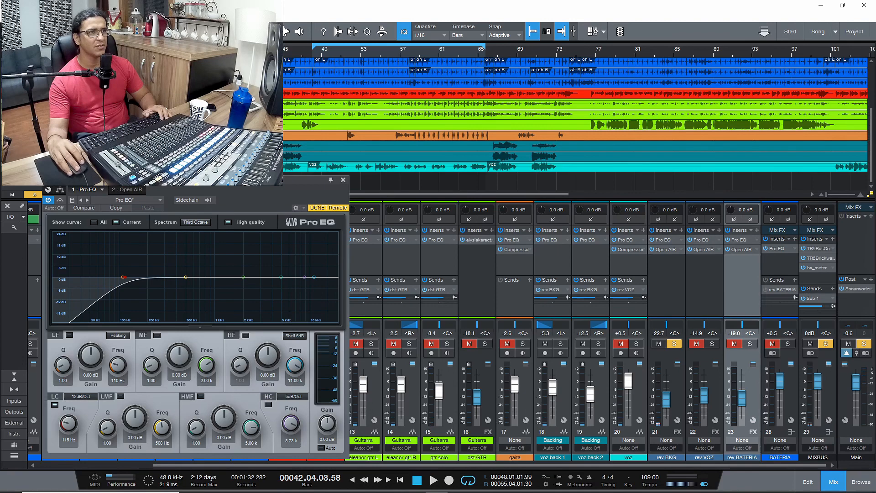
key(space)
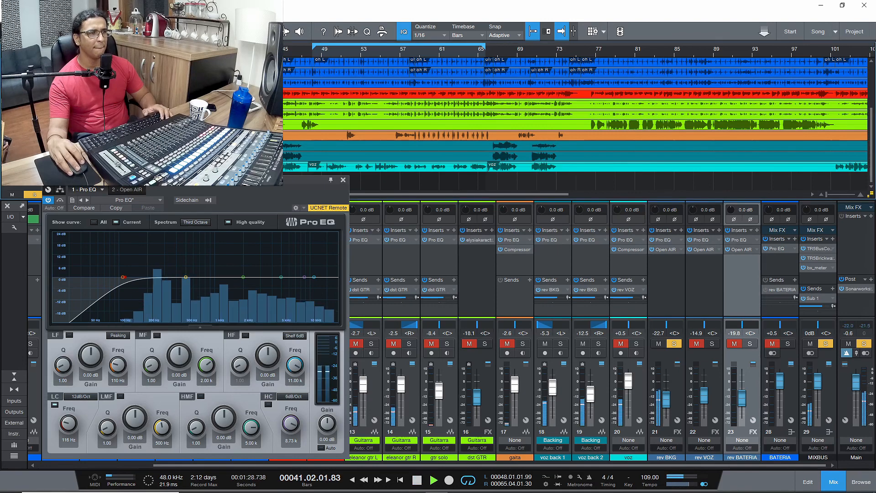
click(269, 405)
drag(288, 428, 291, 423)
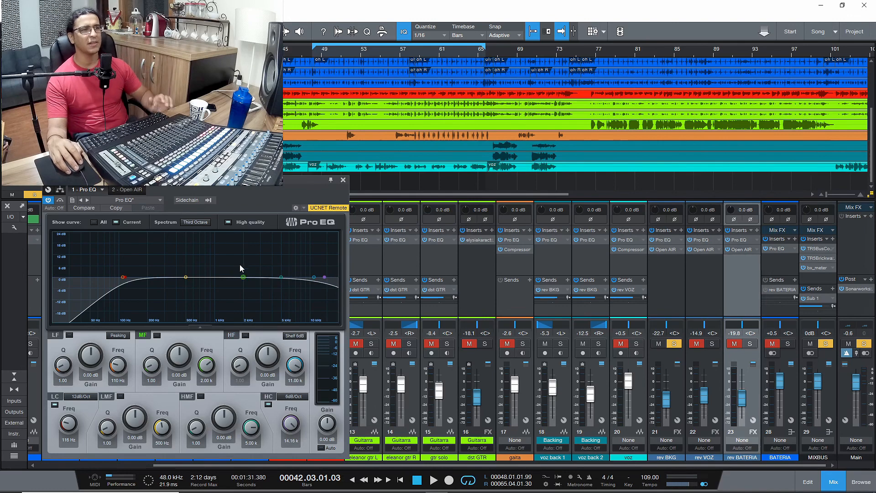
click(244, 49)
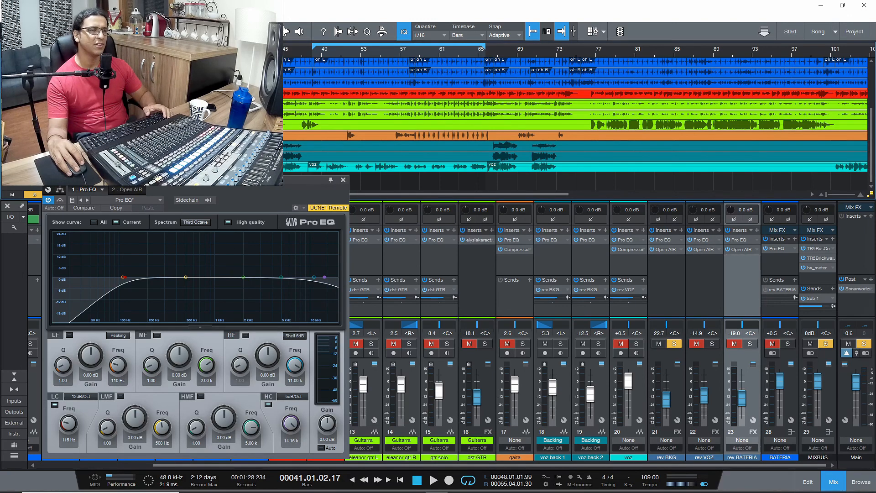
key(space)
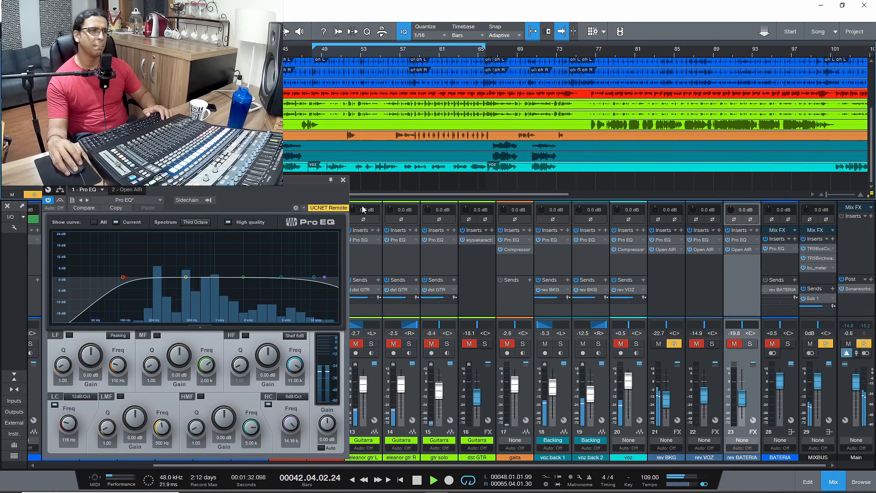
Close the Pro EQ window, stop playback, and solo voz back 1 and voz back 2 alongside rev BKG.
click(343, 180)
key(space)
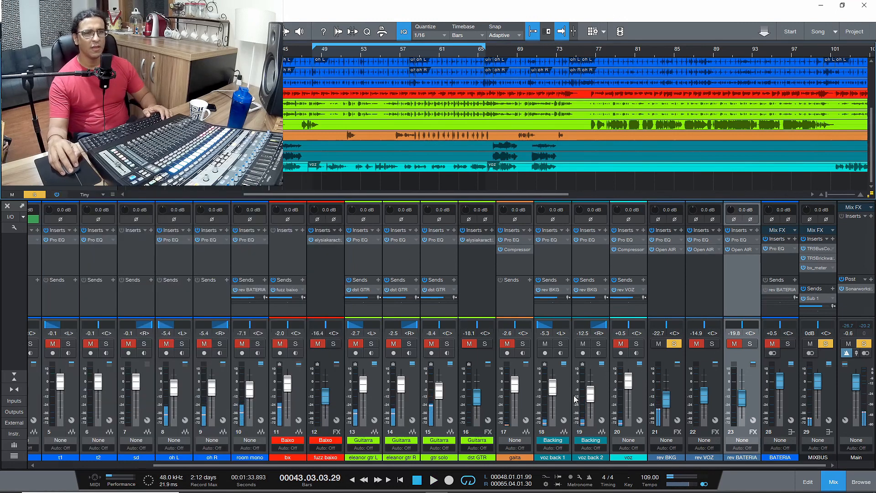
click(598, 344)
click(561, 344)
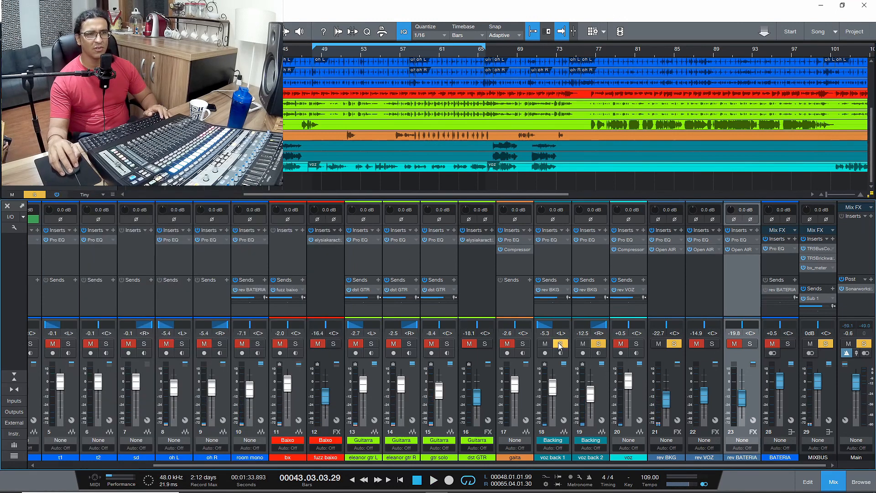
Audition the soloed backing vocals, setting voz back 1 to -10.2 dB, voz back 2 to -17.4 dB and rev BKG to -20.7 dB.
click(245, 49)
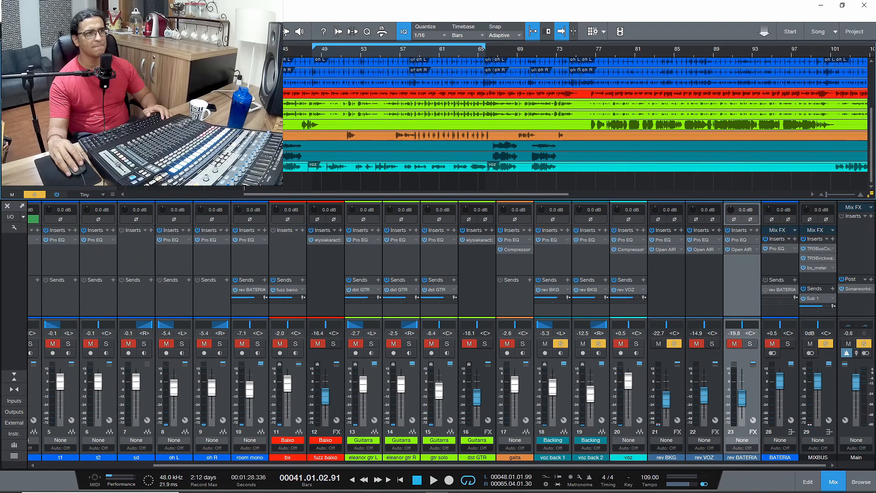
key(space)
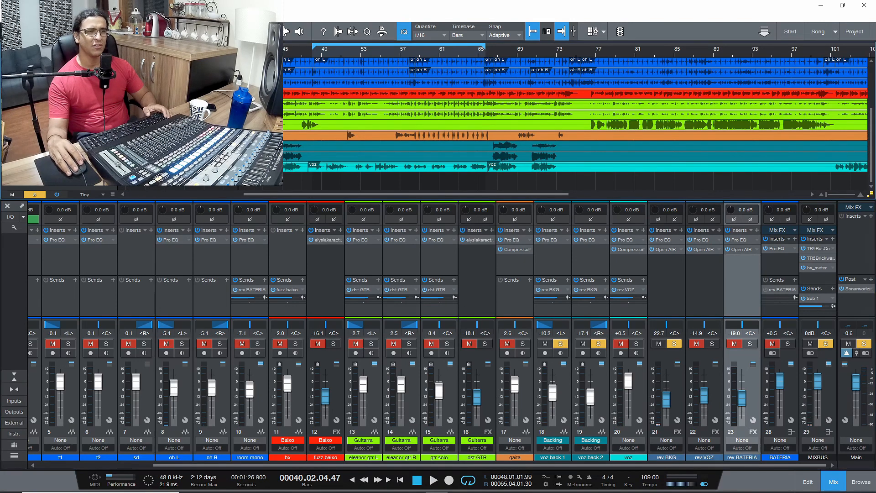
key(space)
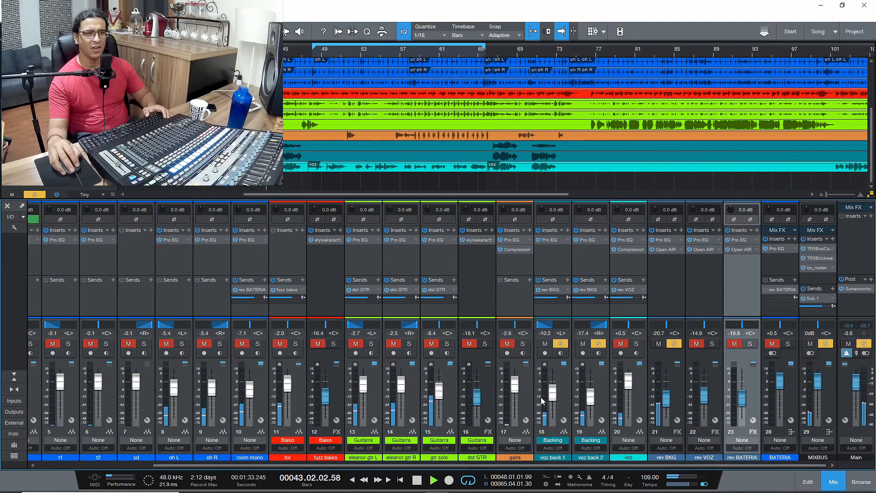
key(space)
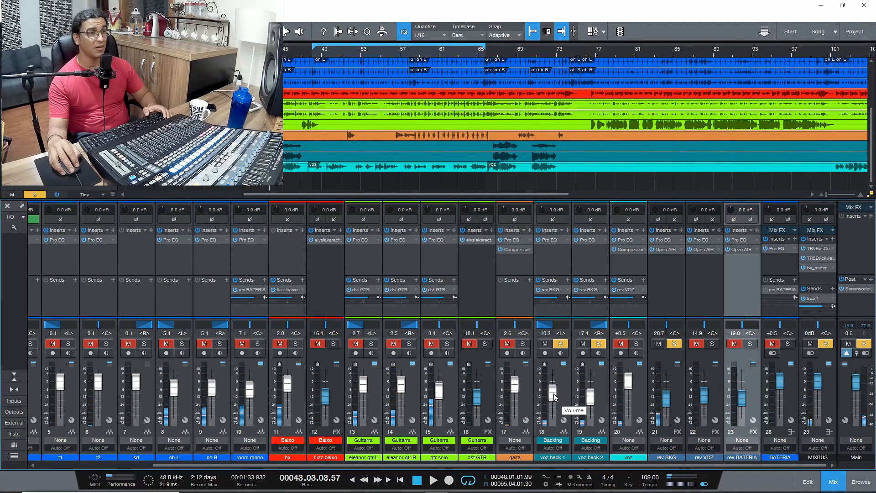
Clear all solos and, during full-mix playback, set voz back 1 to -7.2 dB, voz back 2 to -14.3 dB and rev BKG to -14.9 dB.
click(864, 345)
key(space)
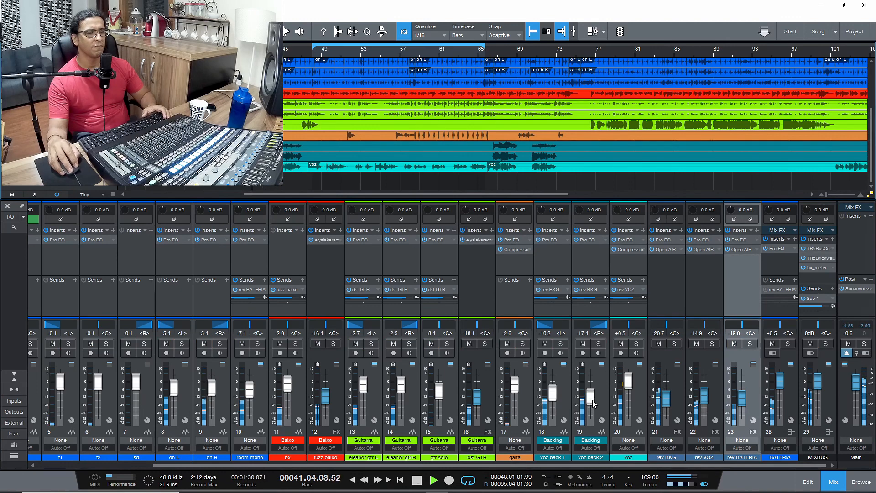
drag(596, 406, 594, 403)
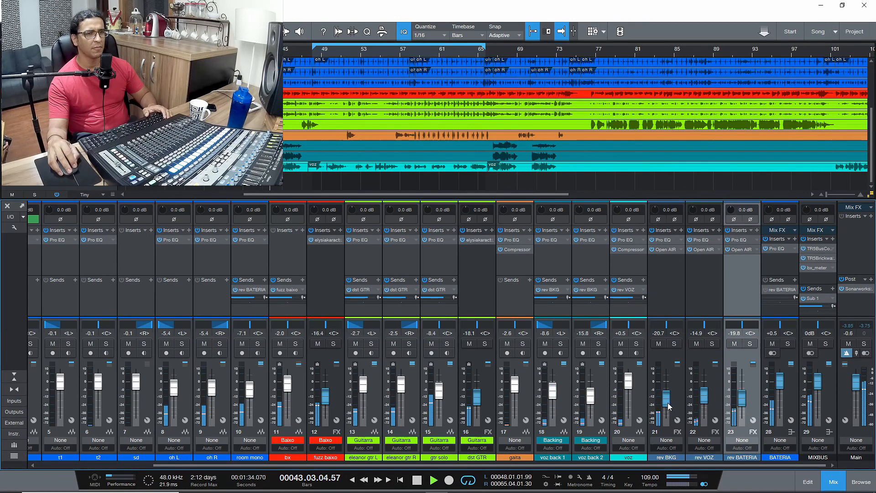
scroll(669, 406, up, 3)
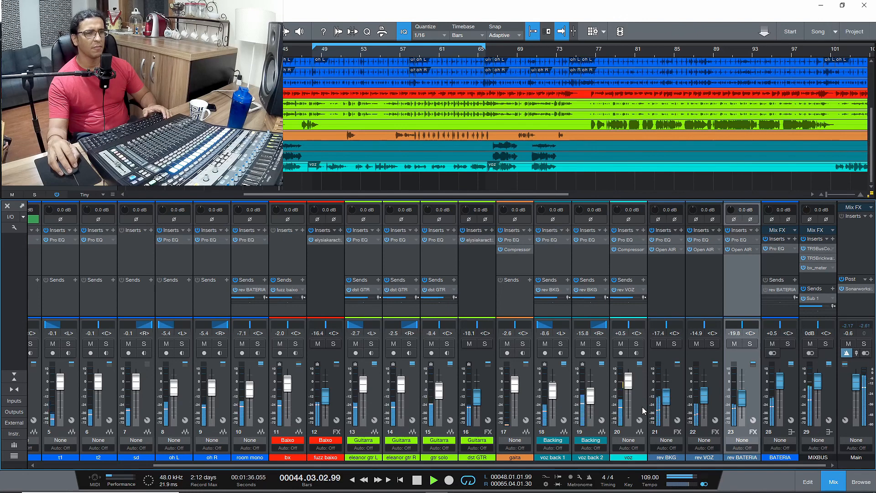
scroll(555, 396, up, 2)
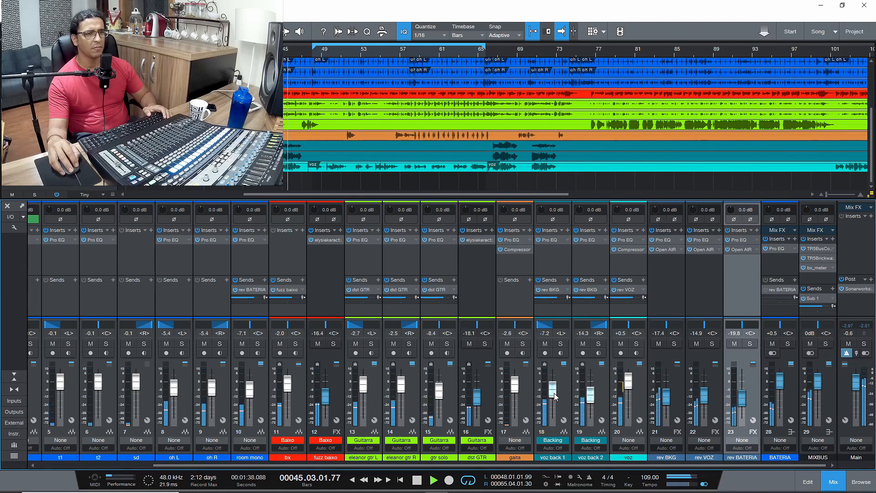
scroll(665, 401, up, 3)
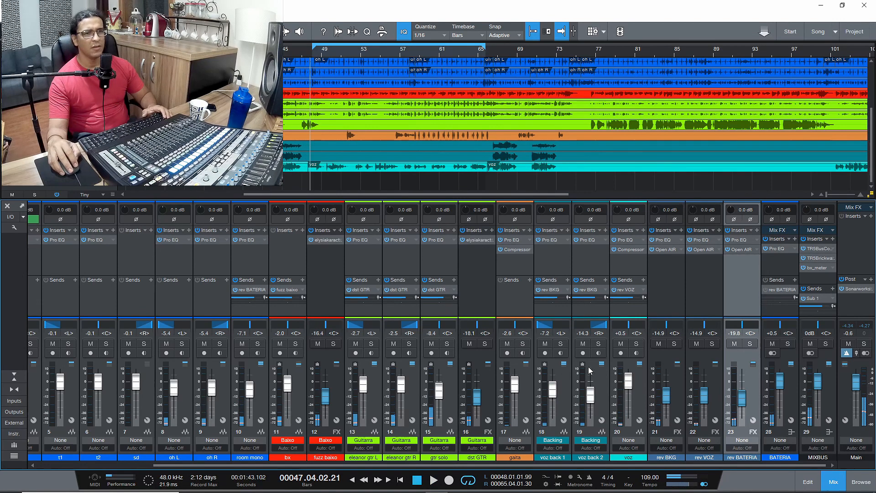
Open the Pro EQ on the BATERIA bus and lower its HF shelf gain to -2.88 dB during playback.
click(780, 249)
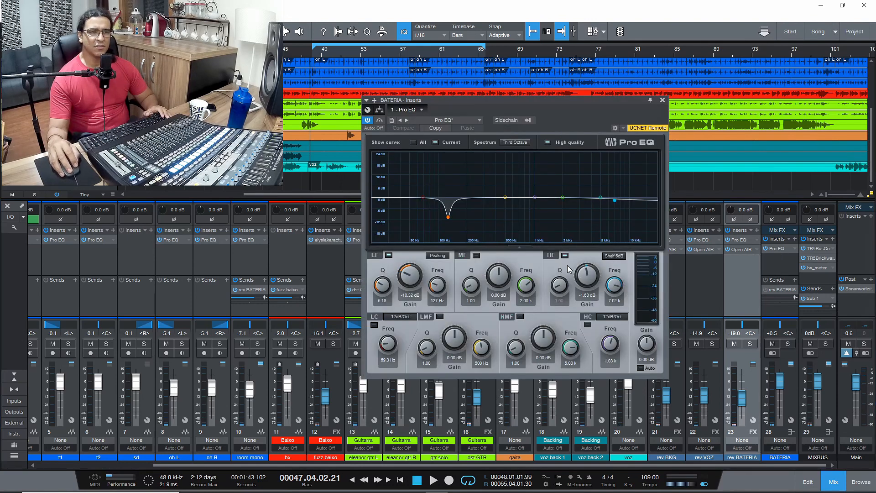
drag(587, 274, 587, 274)
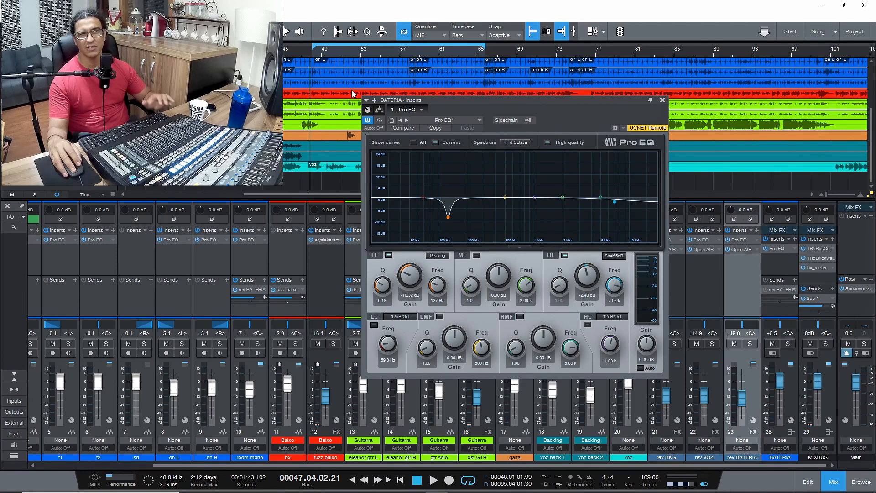
key(space)
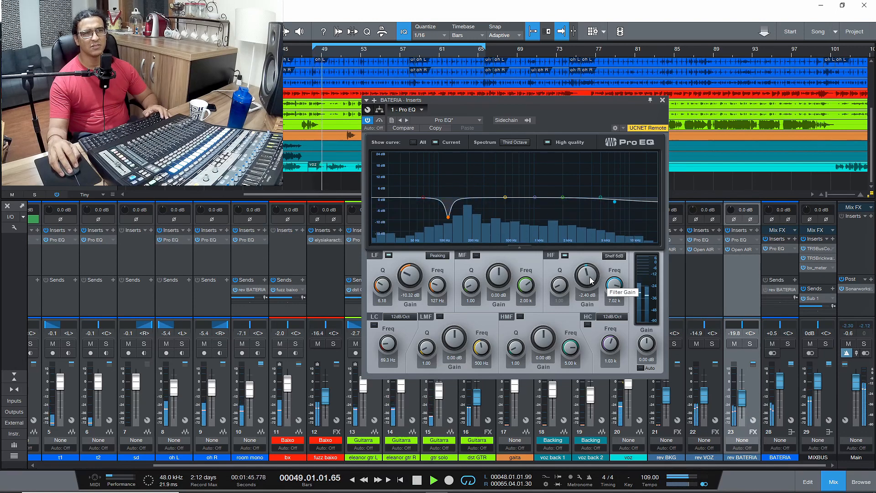
mouse_move(590, 280)
mouse_down()
mouse_move(580, 305)
mouse_move(588, 281)
mouse_up()
With BATERIA soloed, set the HF shelf to -1.92 dB at 6.11 kHz, compare the band off and on, and return to the full mix.
click(788, 343)
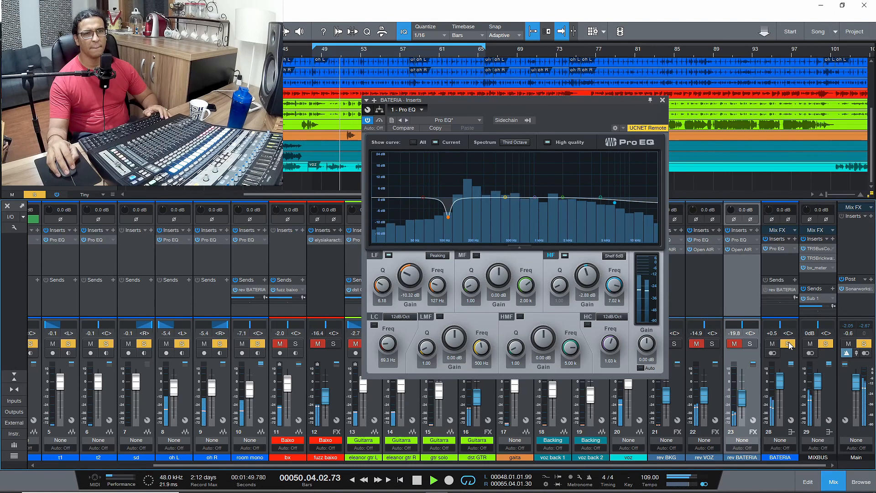
click(565, 255)
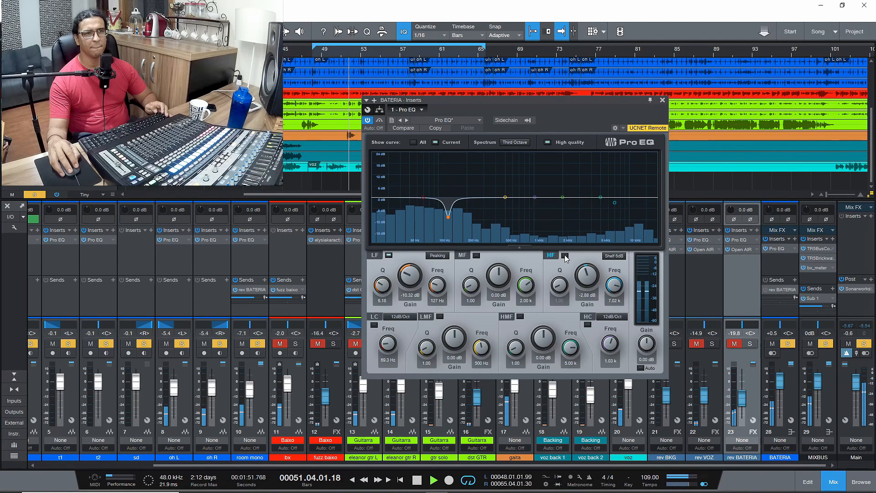
click(565, 255)
mouse_move(587, 273)
mouse_down()
mouse_move(616, 295)
mouse_move(591, 270)
mouse_up()
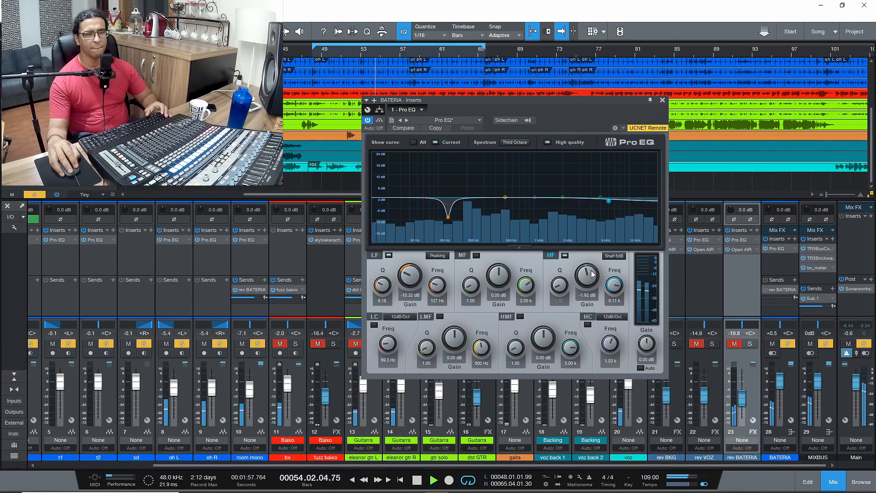
click(565, 254)
click(565, 255)
click(788, 344)
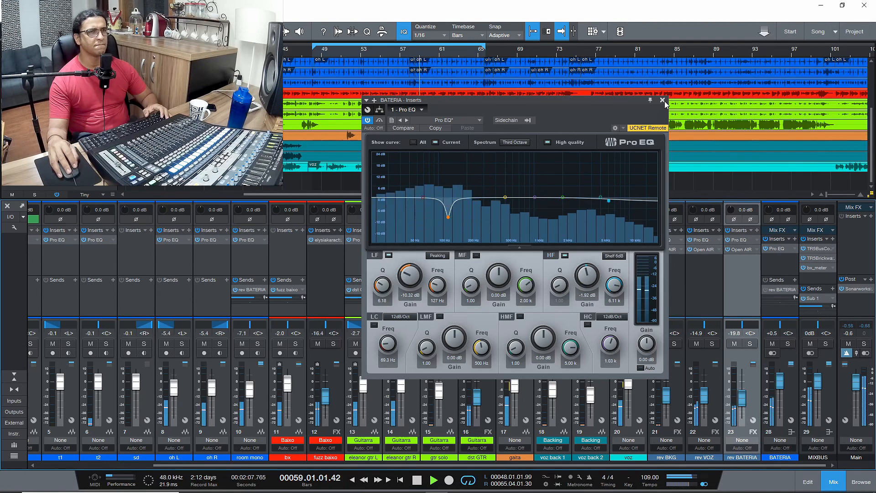
key(space)
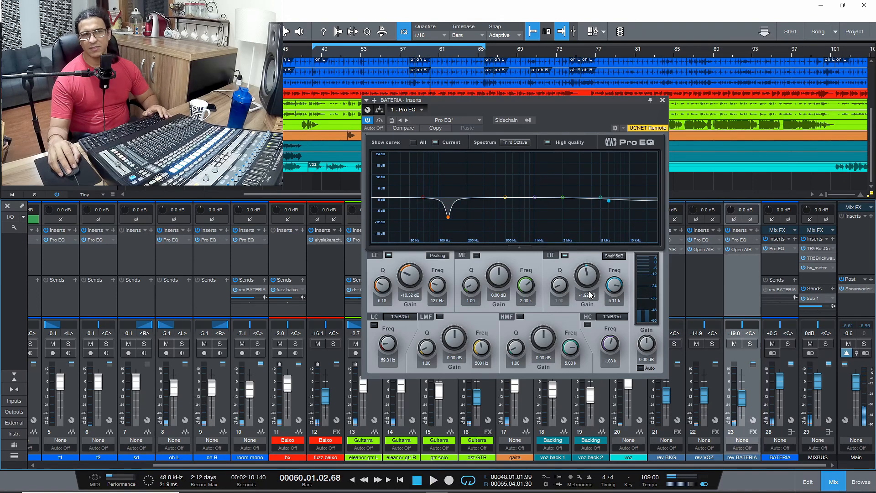
Enable the HMF band in BATERIA's Pro EQ with frequency 1.40 kHz, Q 9.89 and gain -4.08 dB.
click(520, 317)
click(571, 364)
text(140)
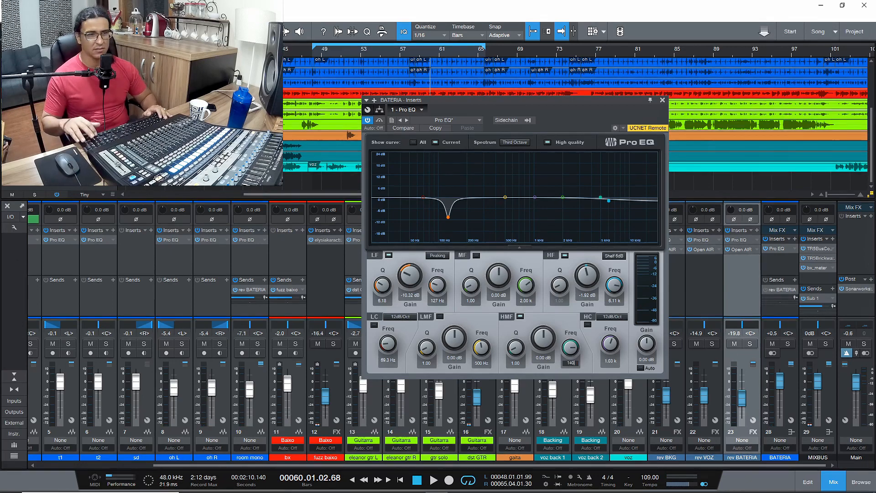
key(Return)
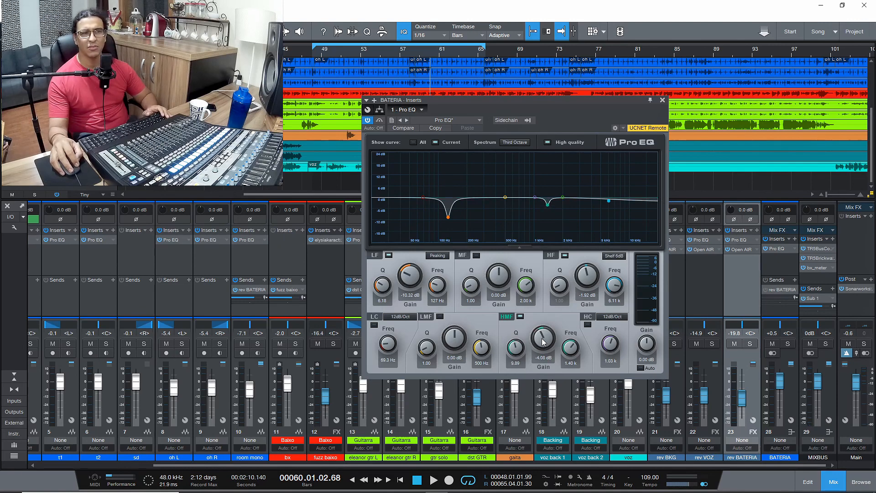
Demonstrate the HMF gain range by boosting it to 19.20 dB and bringing it back to -2.16 dB.
drag(545, 333, 552, 316)
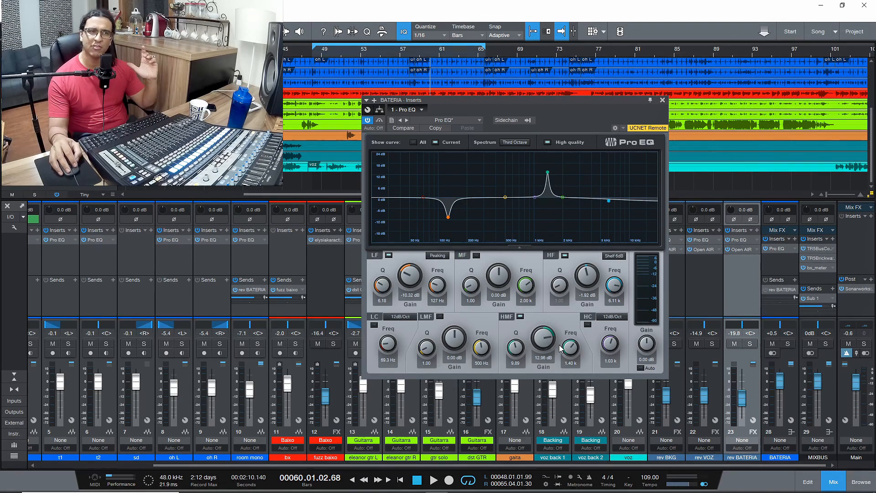
drag(545, 338, 545, 325)
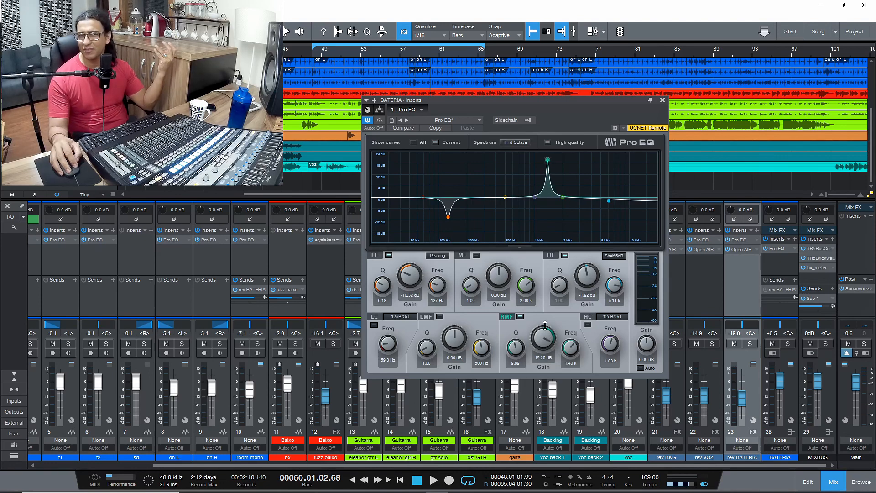
drag(545, 325, 544, 355)
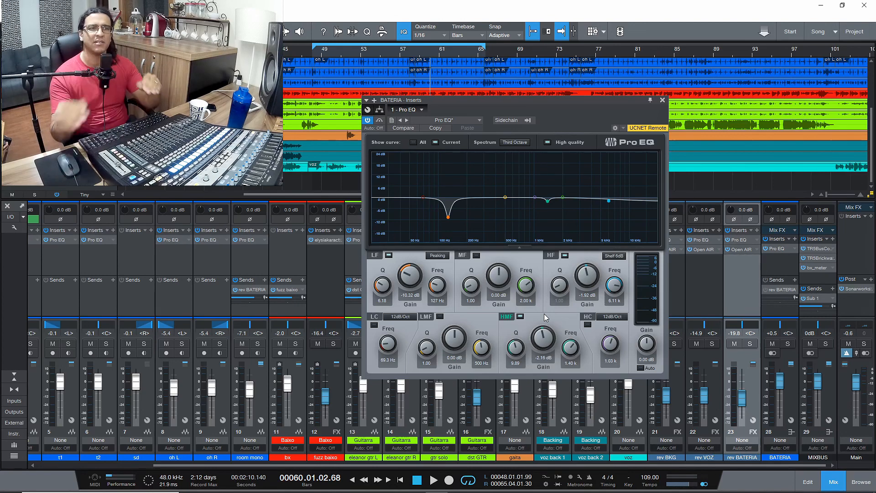
Play the mix with the HMF gain boosted to 24 dB and sweep its frequency down to 1.30 kHz and back to about 1.40 kHz.
key(space)
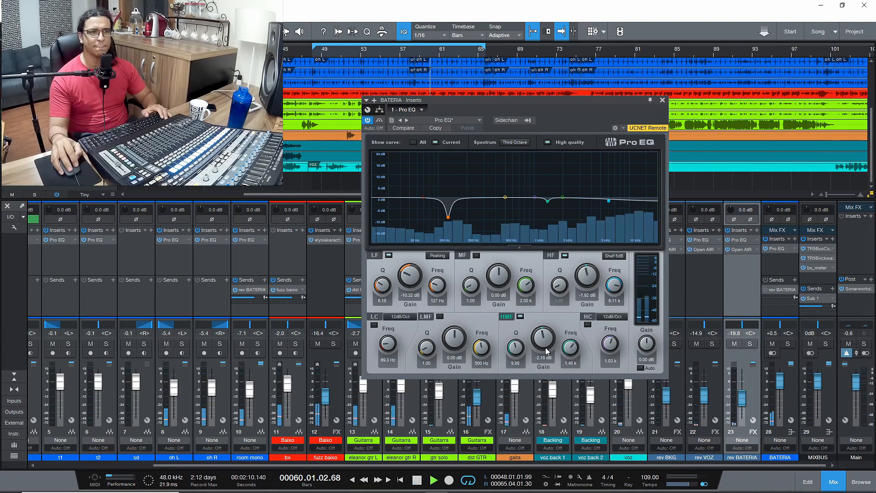
drag(546, 349, 542, 283)
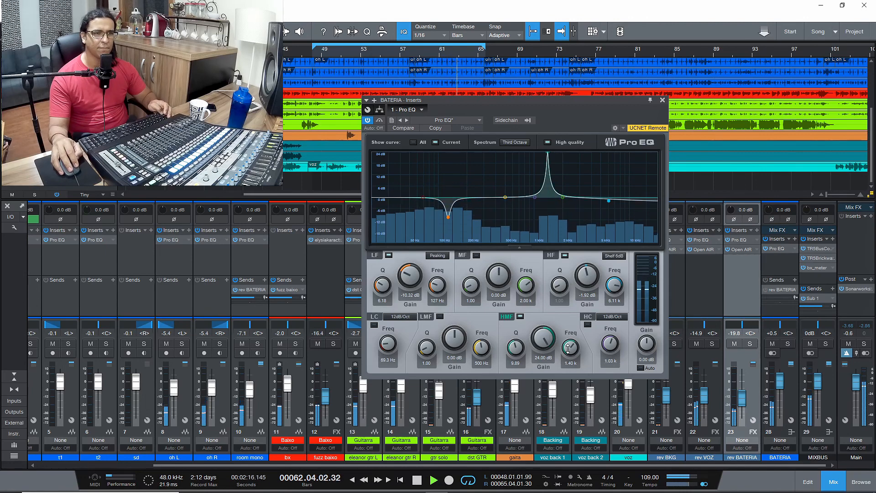
drag(568, 353, 565, 364)
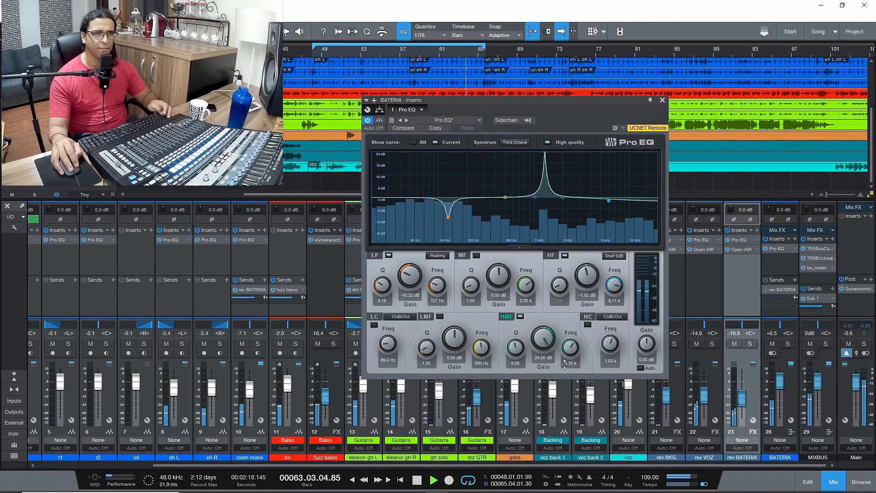
drag(565, 365, 570, 349)
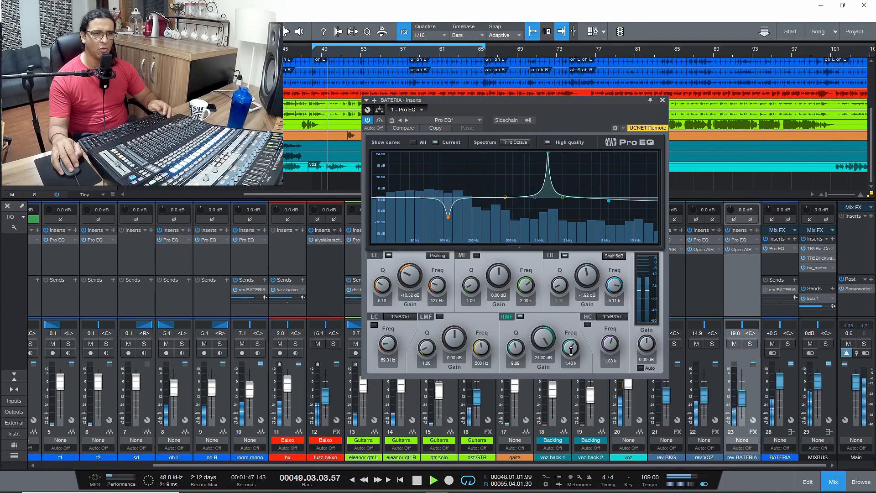
Set the HMF band to a -3.60 dB cut at 1.41 kHz with Q 7.69, comparing it off and on before stopping playback.
drag(543, 340, 532, 379)
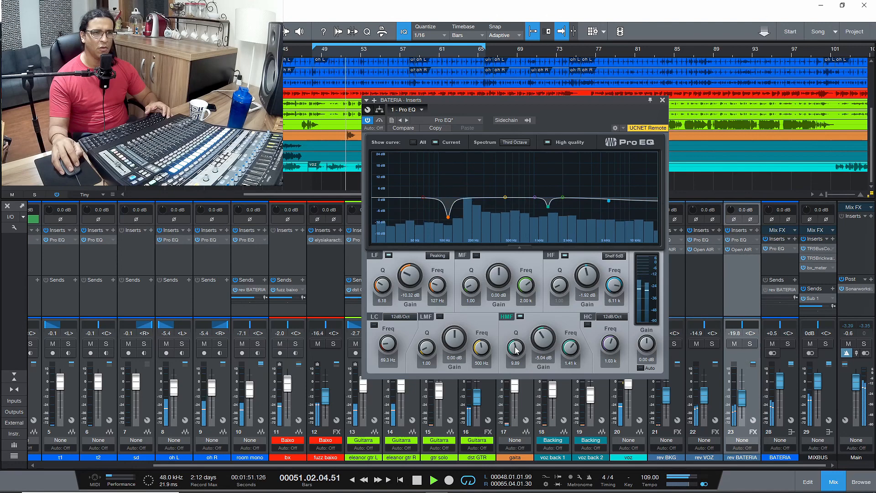
drag(518, 351, 550, 338)
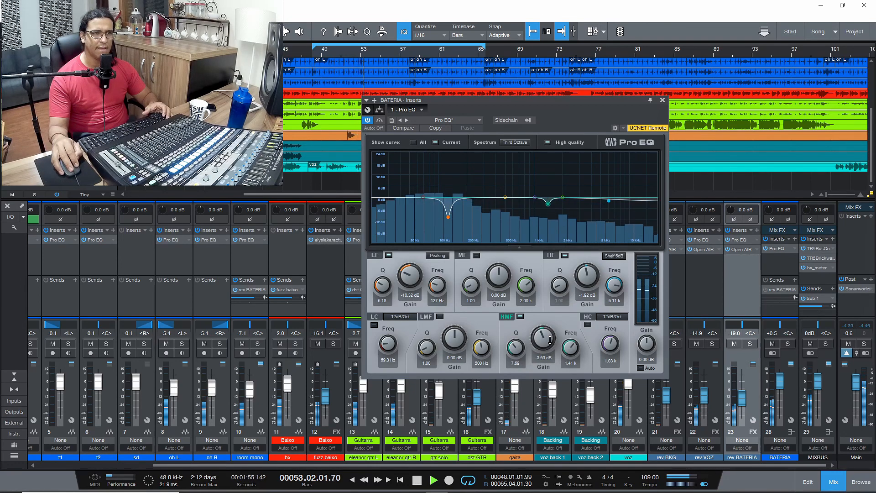
click(520, 316)
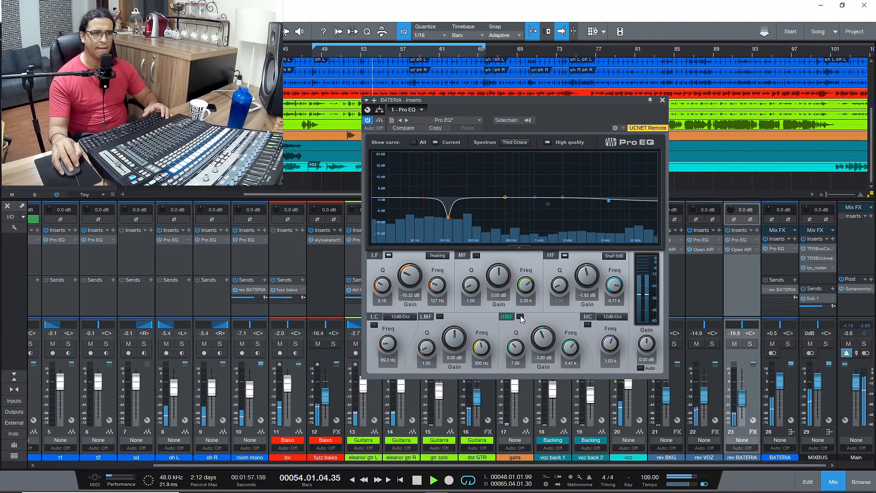
click(520, 317)
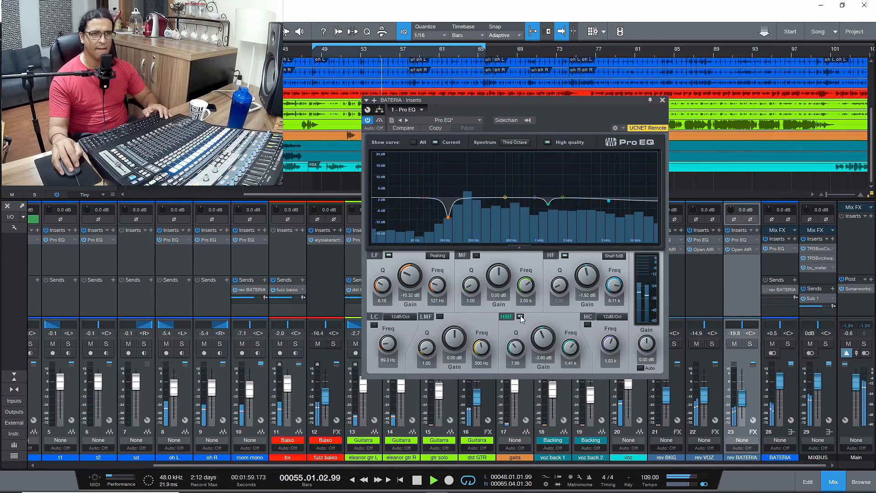
key(space)
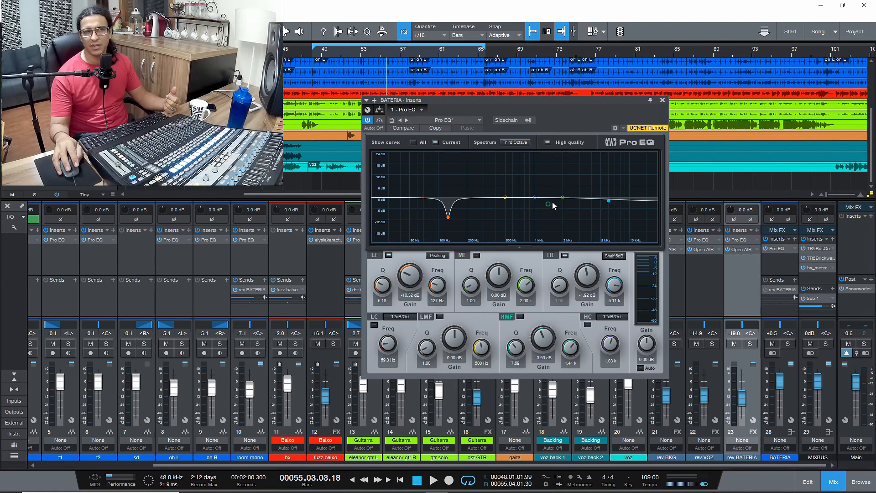
Play the mix and compare the drum bus EQ with its HMF cut switched off and on.
click(520, 317)
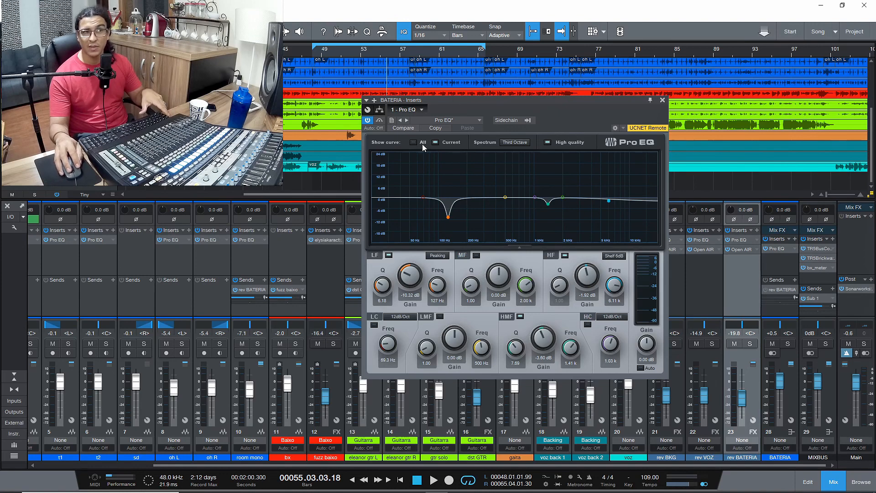
key(space)
click(520, 317)
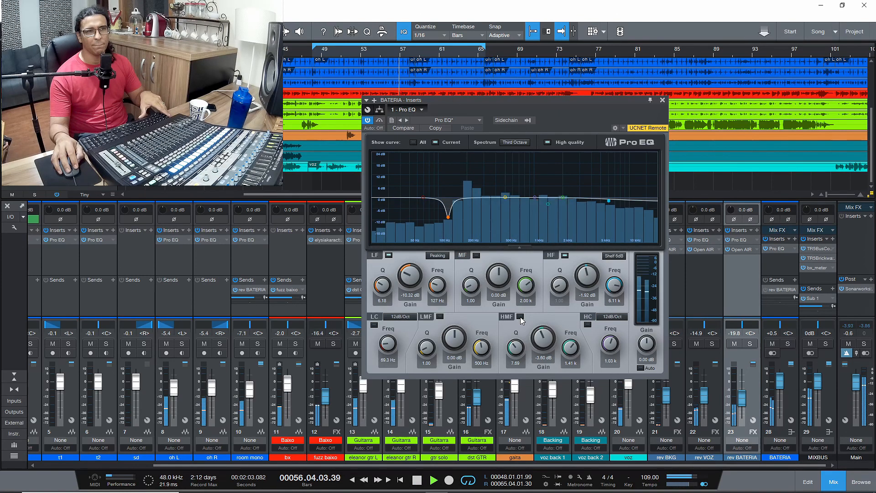
click(520, 317)
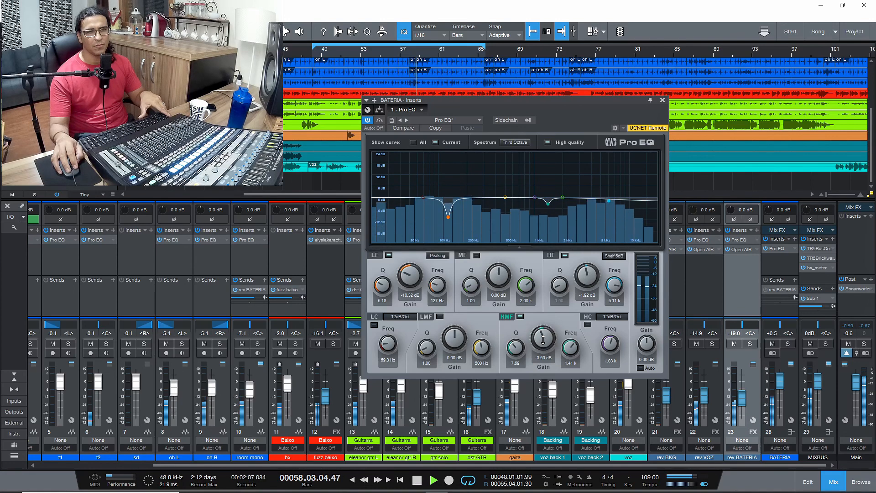
click(520, 317)
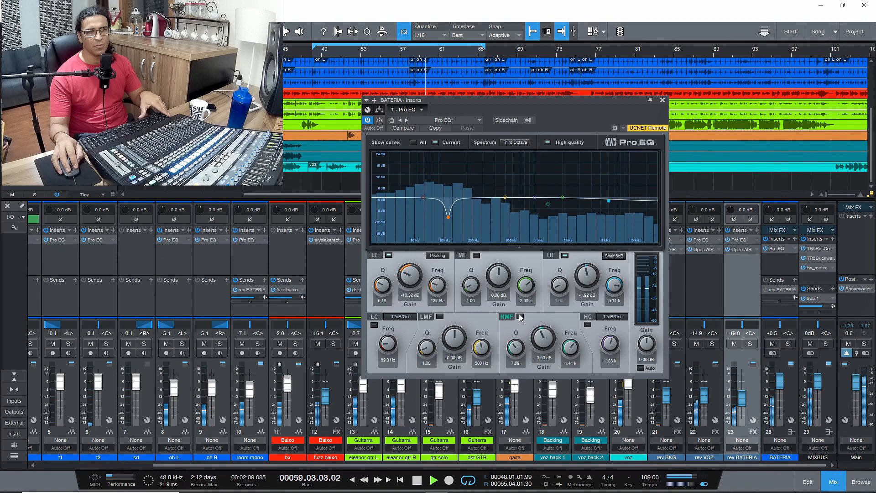
click(520, 317)
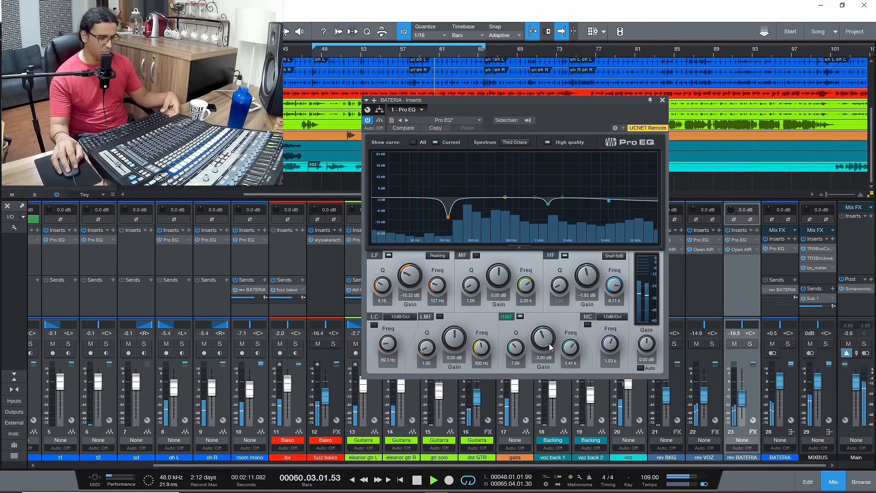
Set the HMF gain to -3.36 dB, compare the band off and on, and close BATERIA's Pro EQ.
drag(550, 348, 546, 337)
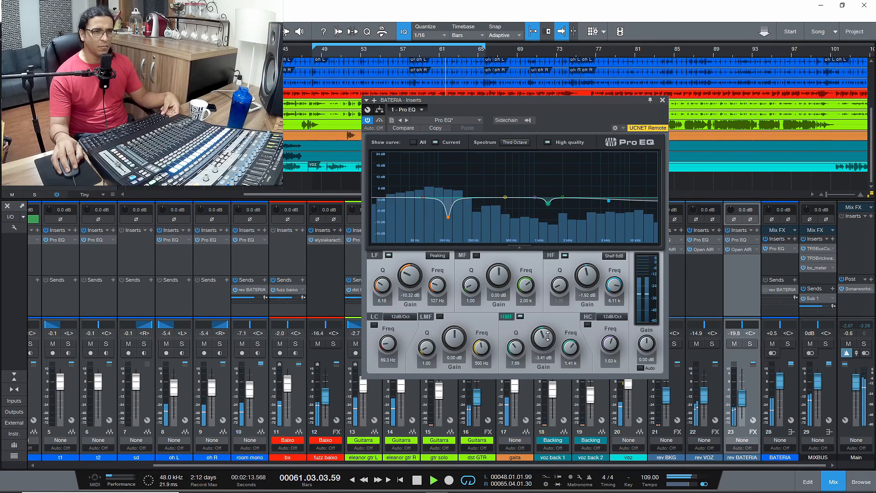
click(520, 317)
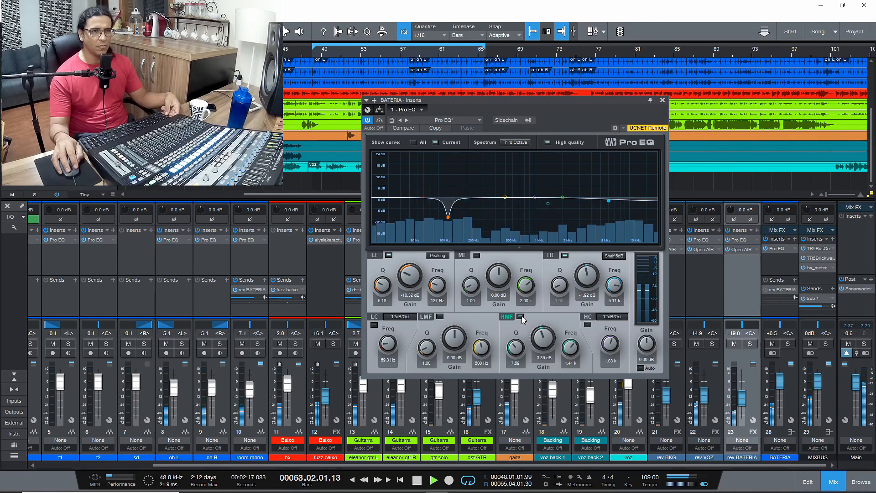
click(520, 317)
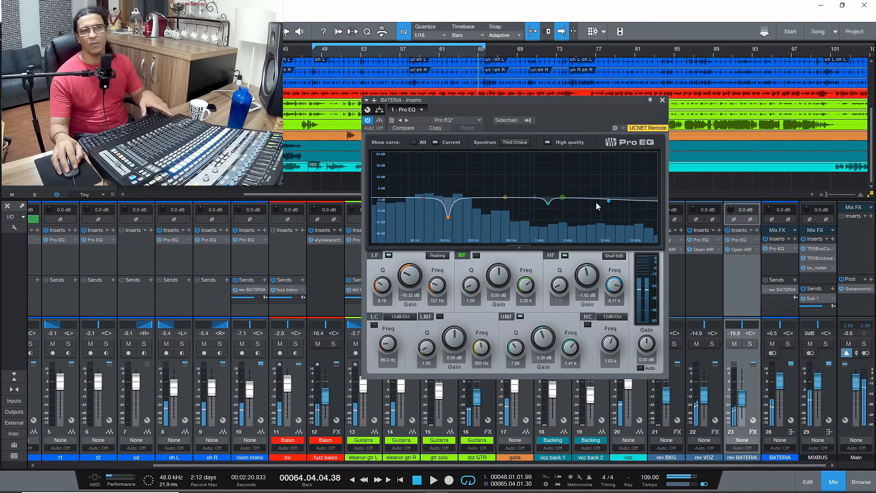
click(662, 100)
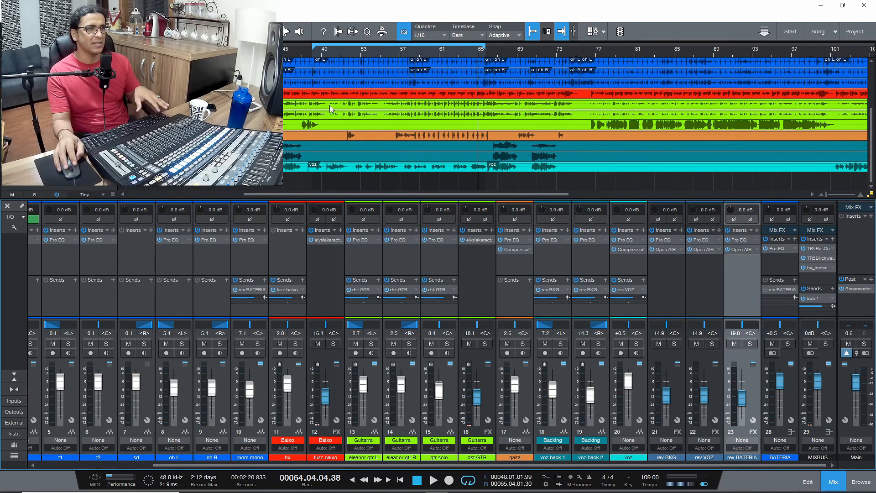
double_click(319, 346)
click(356, 346)
click(356, 346)
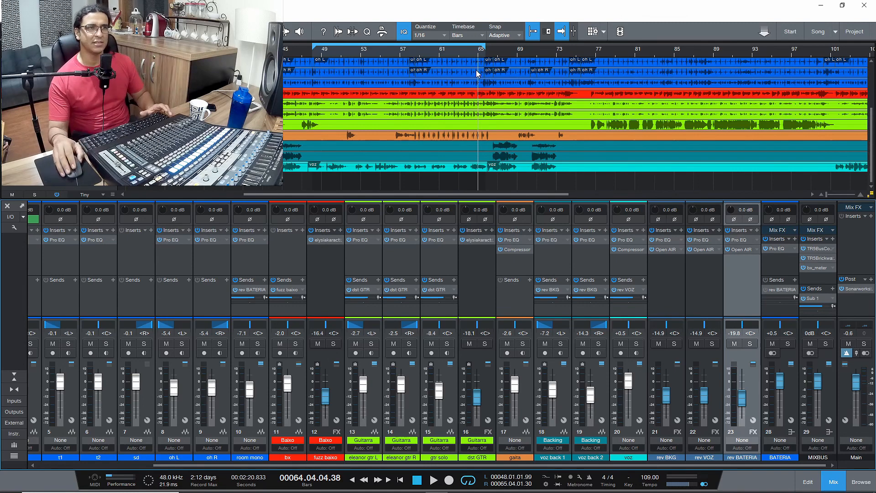
Show MIXBUS's TR5 Brickwall Limiter and bx_meter side by side, and play the mix from about bar 49.
scroll(493, 42, down, 3)
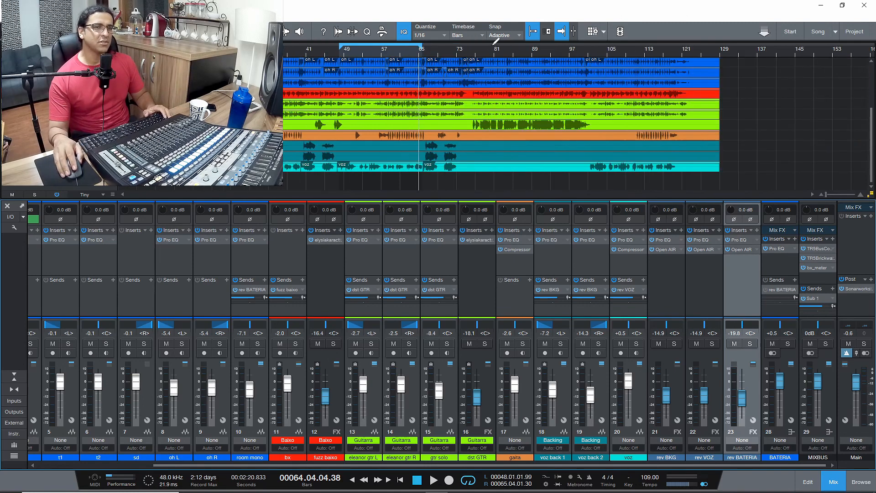
click(817, 259)
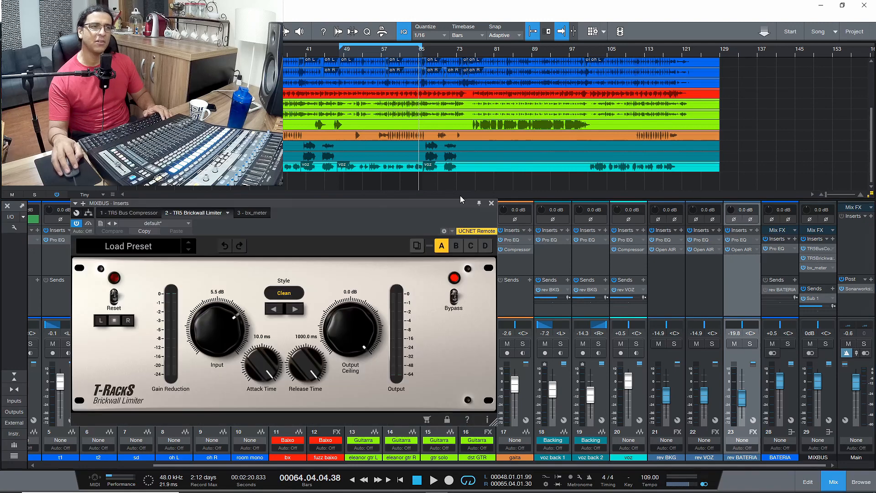
click(812, 268)
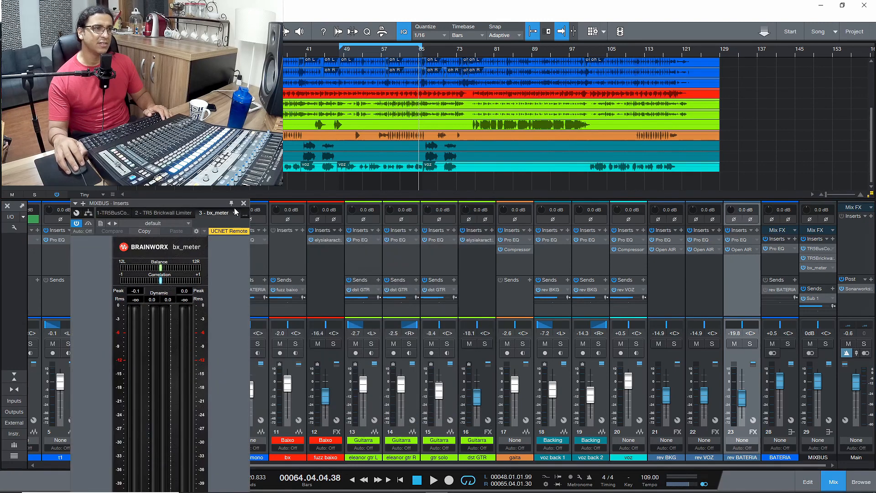
drag(212, 202, 649, 91)
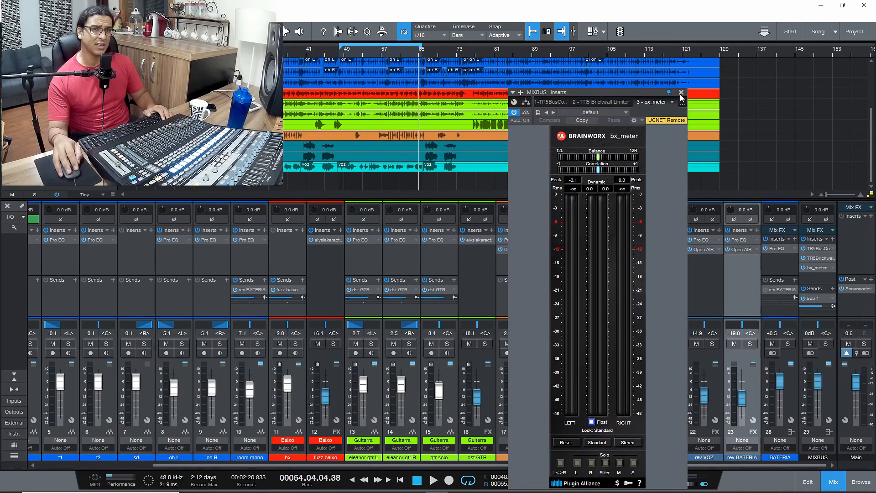
click(820, 258)
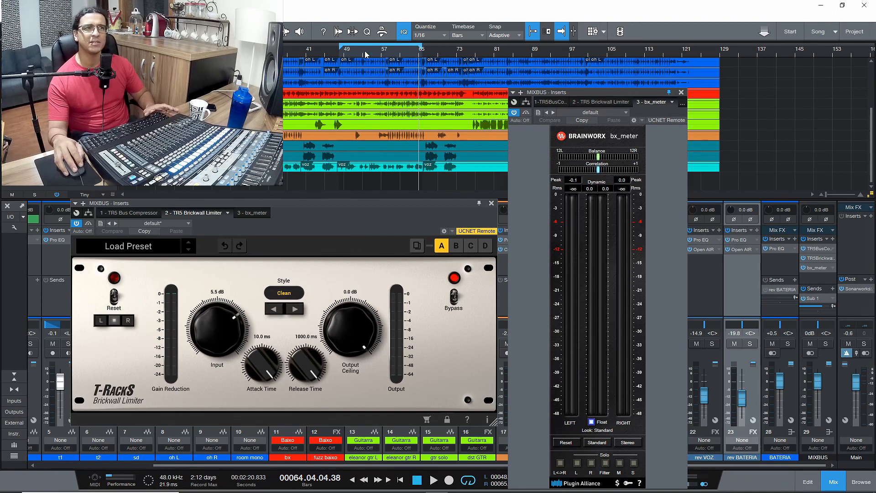
click(350, 50)
key(space)
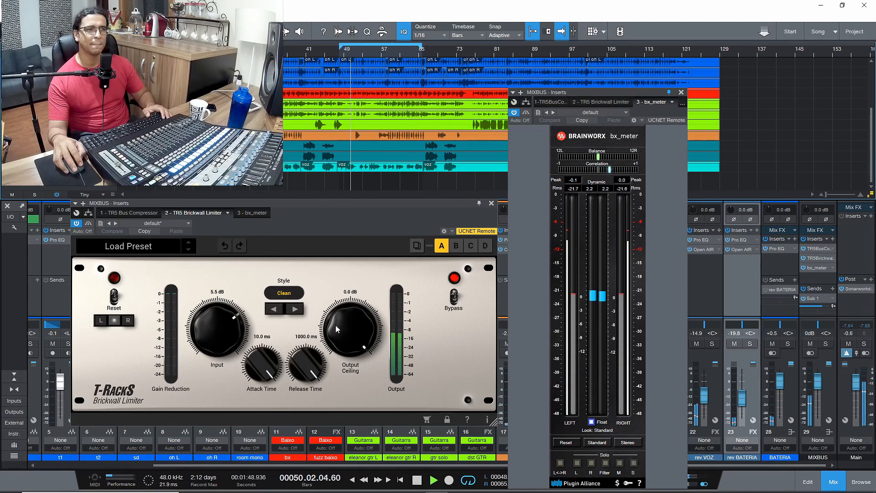
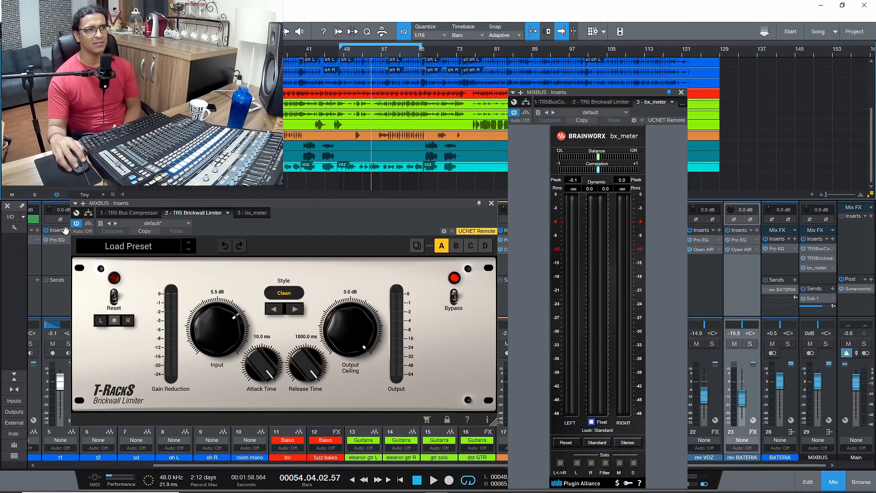
Compare the mix with the Brickwall Limiter bypassed and active during playback, stop, and close the limiter and meter windows.
click(76, 223)
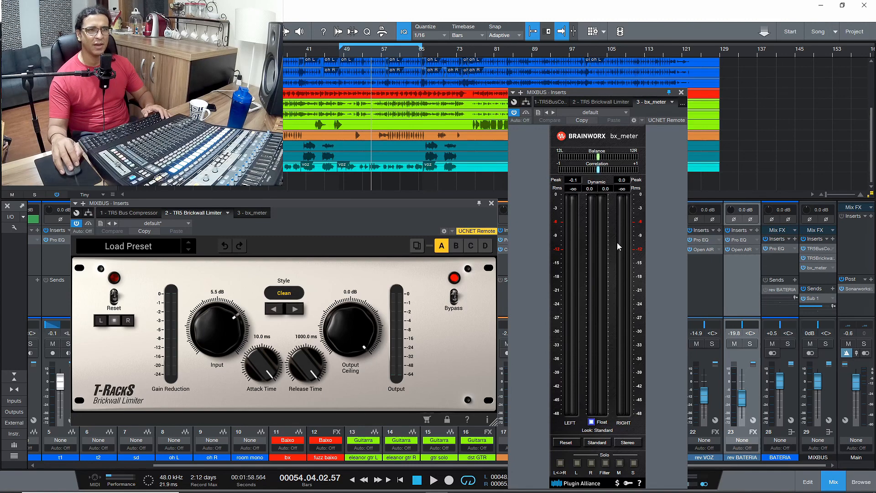
click(455, 297)
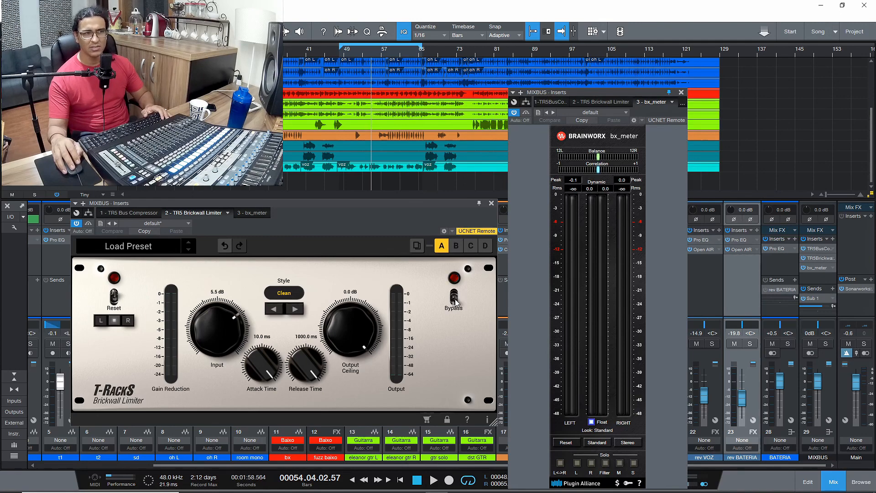
click(454, 299)
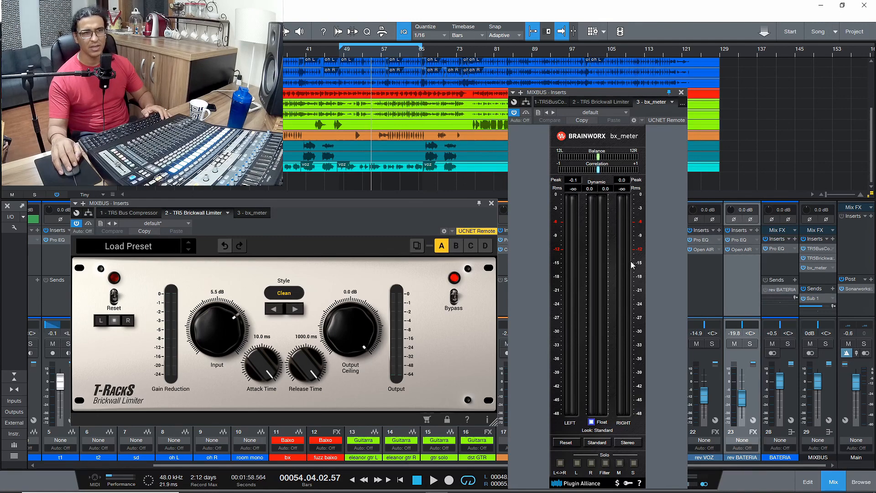
key(space)
click(453, 303)
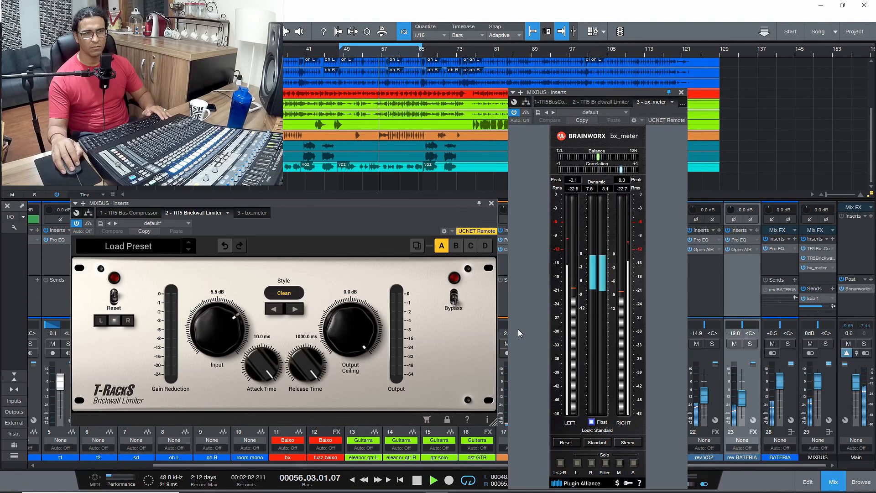
click(454, 299)
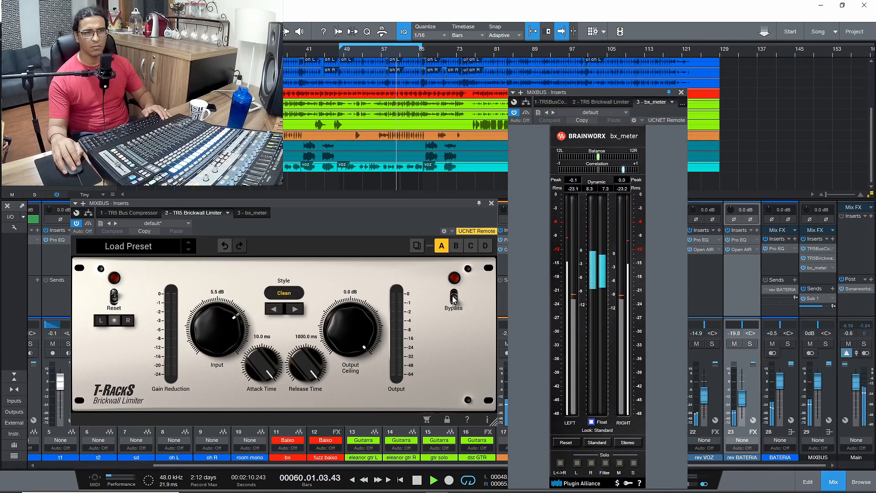
click(454, 299)
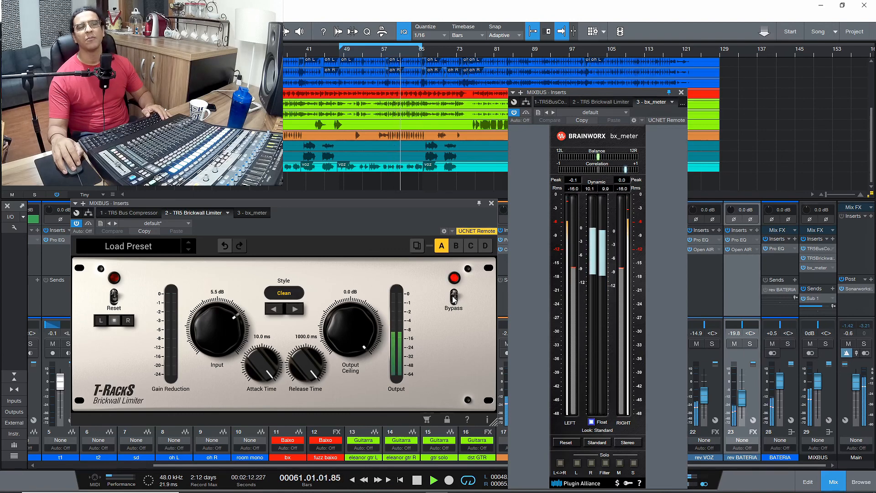
key(space)
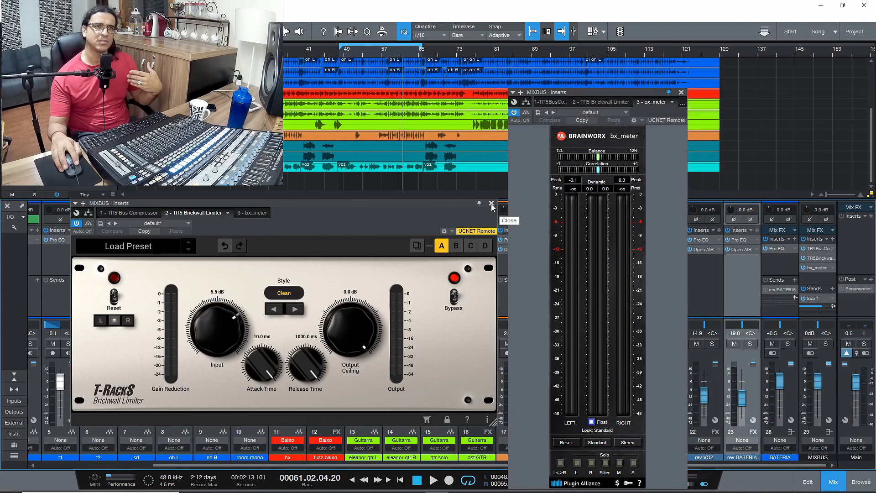
click(491, 204)
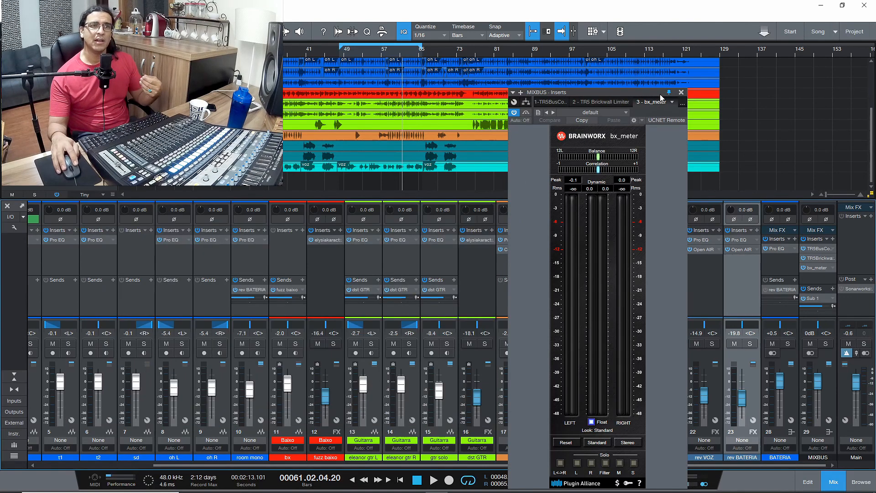
click(680, 92)
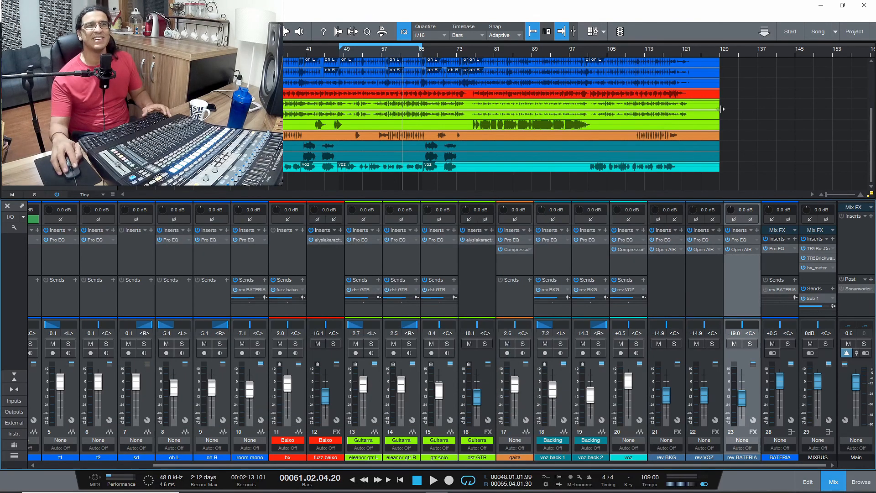
Set the loop range to span the whole song, from bar 4 to bar 129.
click(721, 53)
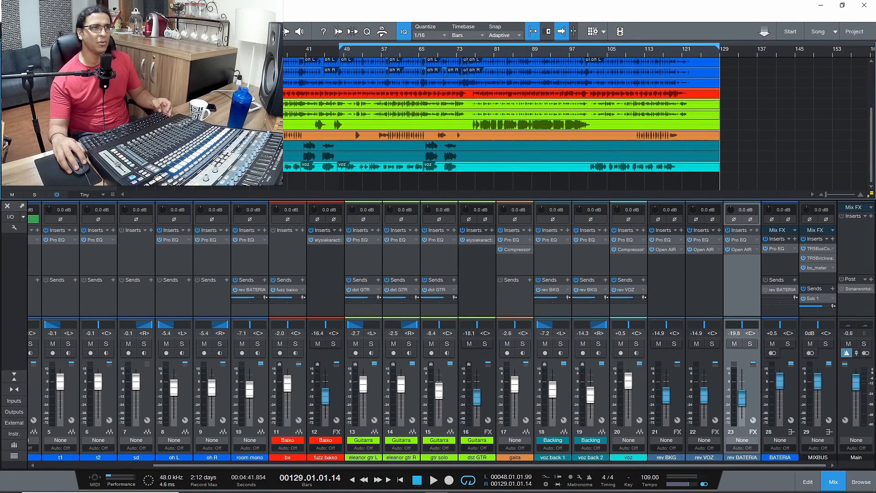
click(133, 53)
ctrl+click(133, 53)
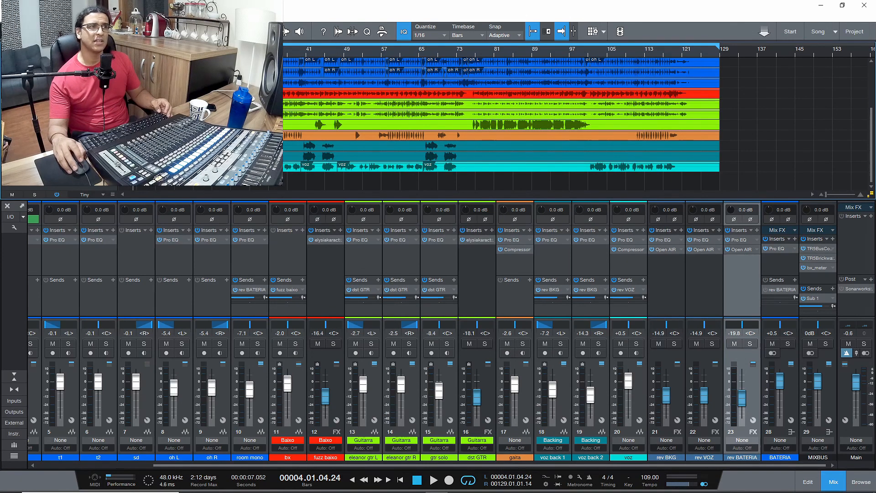
scroll(133, 53, up, 8)
scroll(133, 54, down, 4)
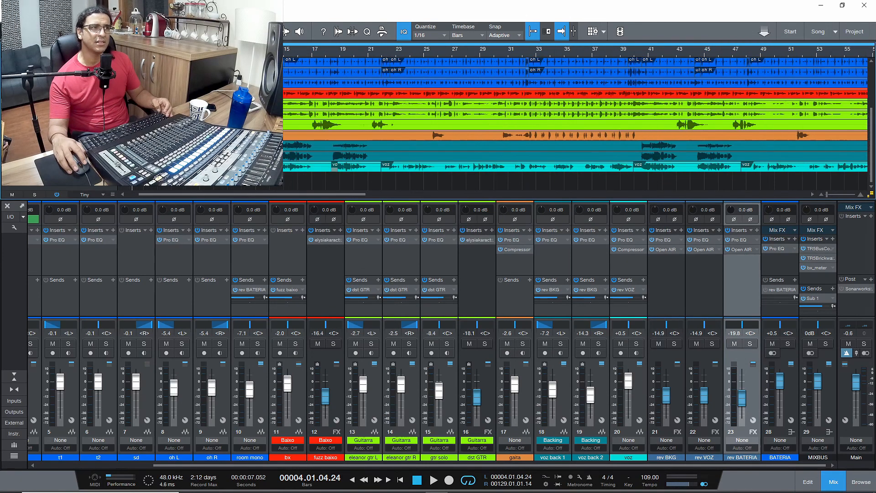
click(128, 54)
scroll(127, 54, up, 6)
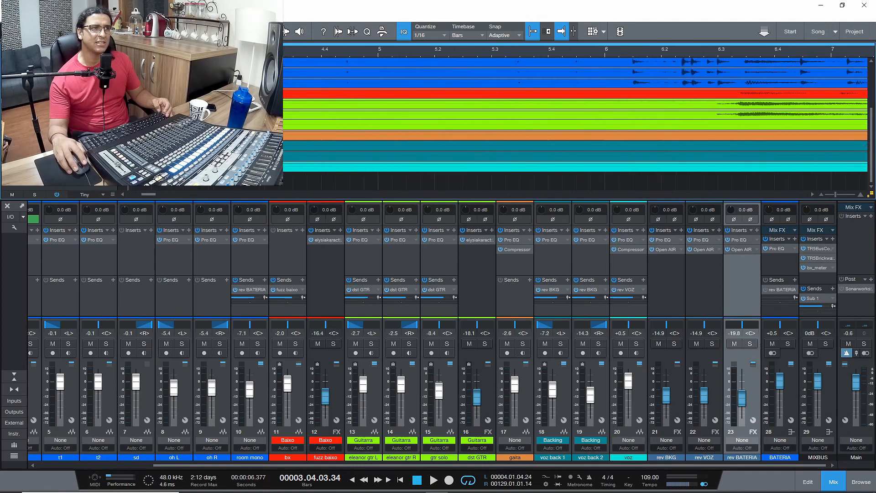
scroll(128, 54, down, 10)
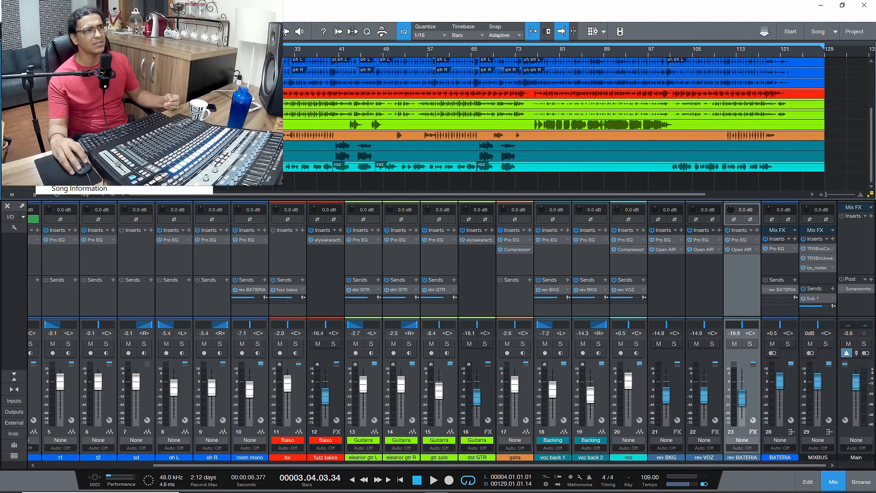
Set up a mixdown export between the loop points, check the destination folder chooser, and name the file Pre-Mix.
key(ctrl+e)
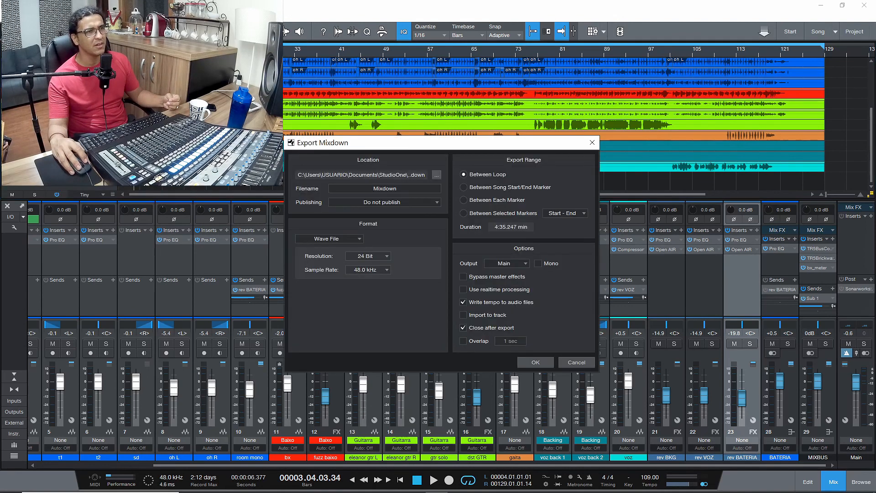
click(437, 176)
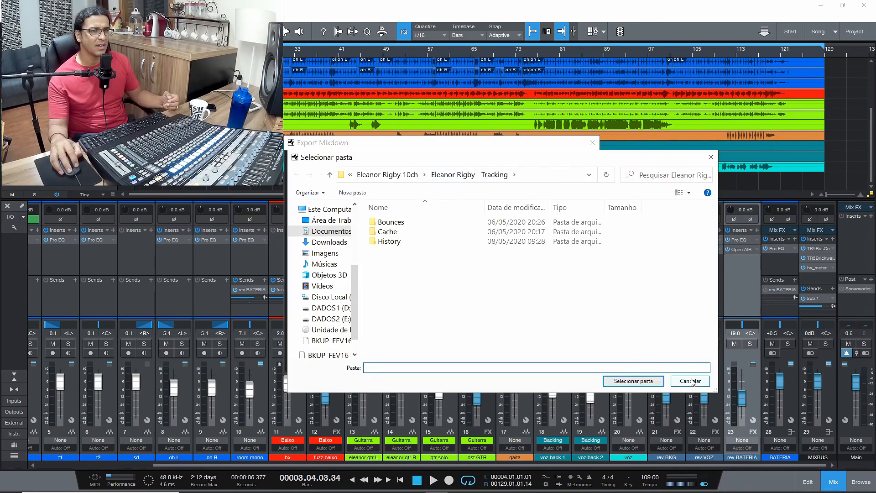
click(691, 382)
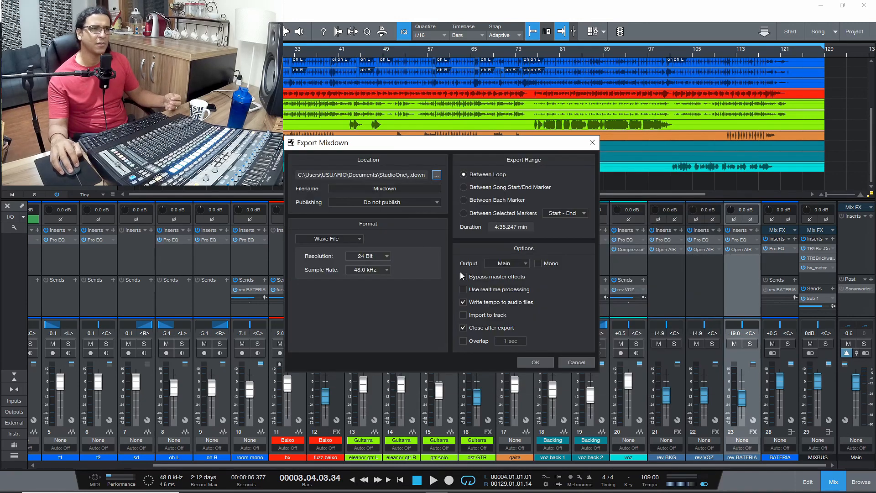
click(399, 188)
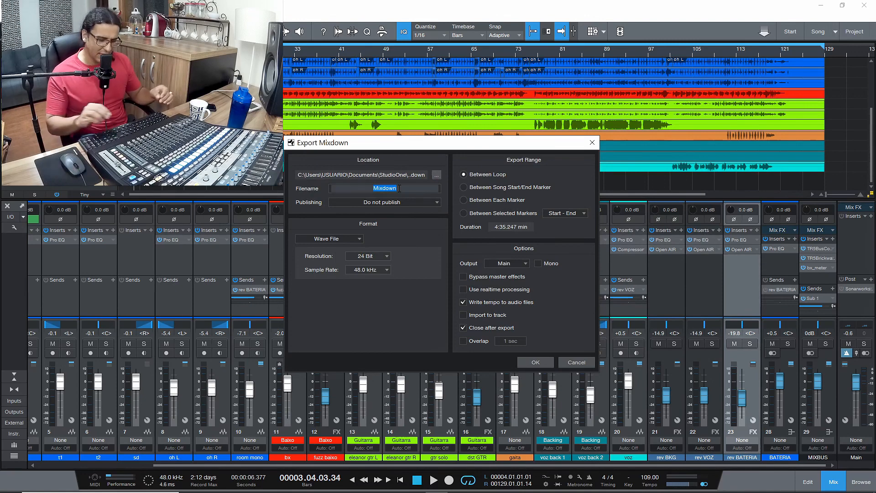
text(Pre-Mix)
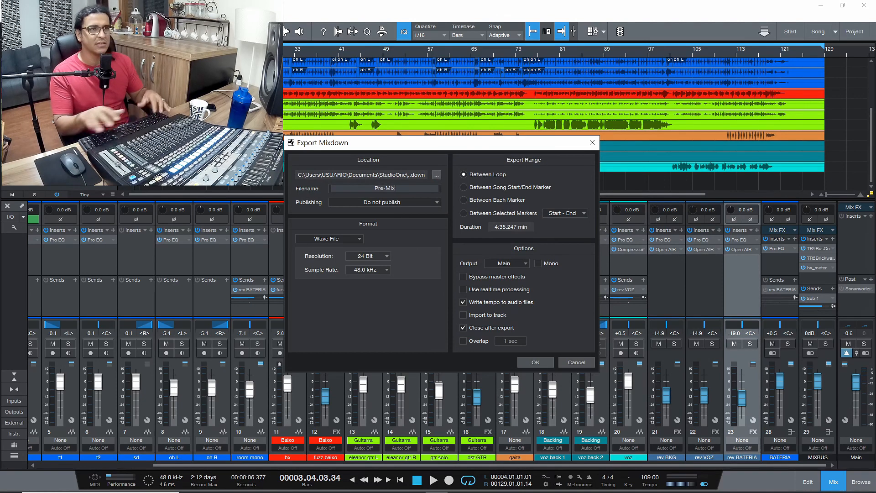
key(Return)
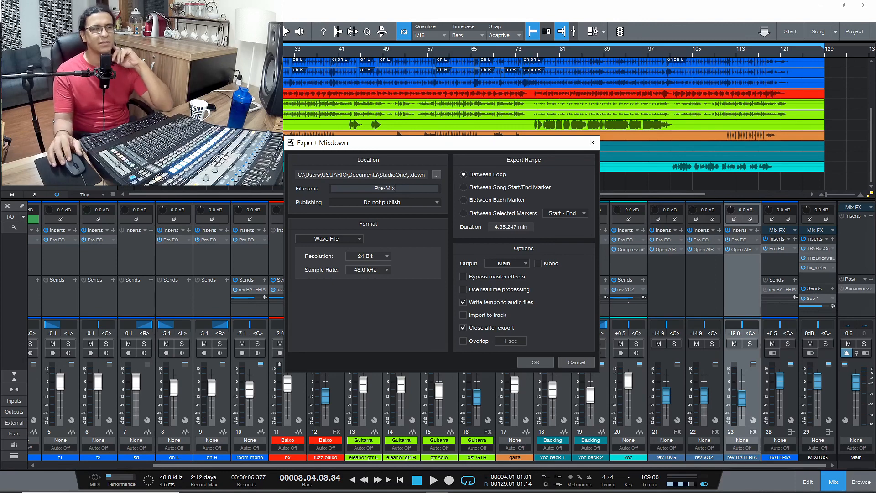
Export the Main output as a 24-bit, 48 kHz wave file with master effects included, select Pre-Mix.wav in its folder, and close the folder.
click(470, 280)
click(470, 278)
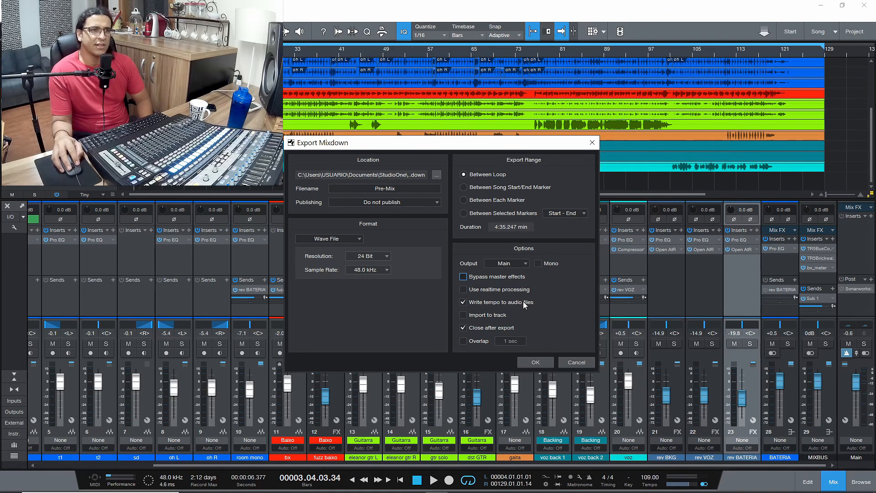
click(530, 362)
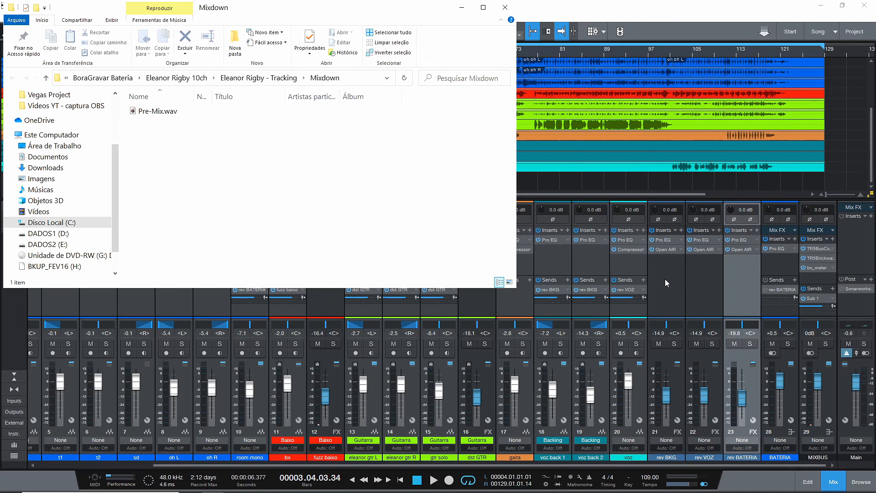
click(147, 111)
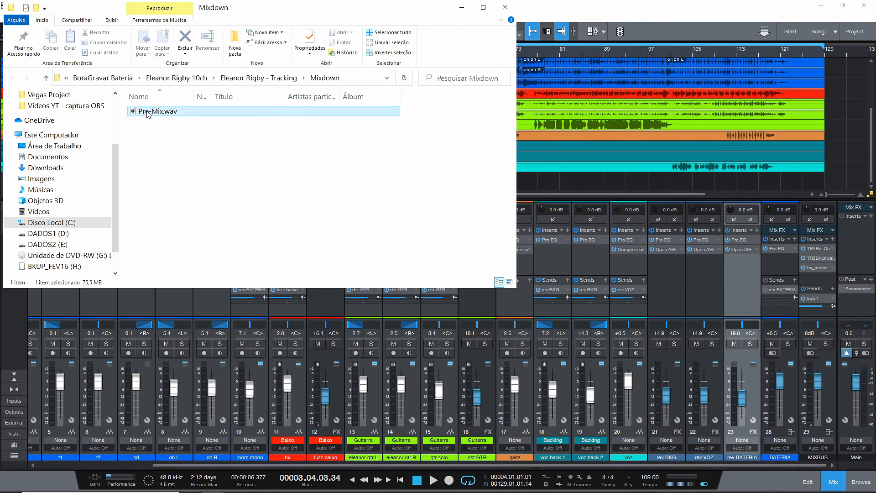
click(505, 7)
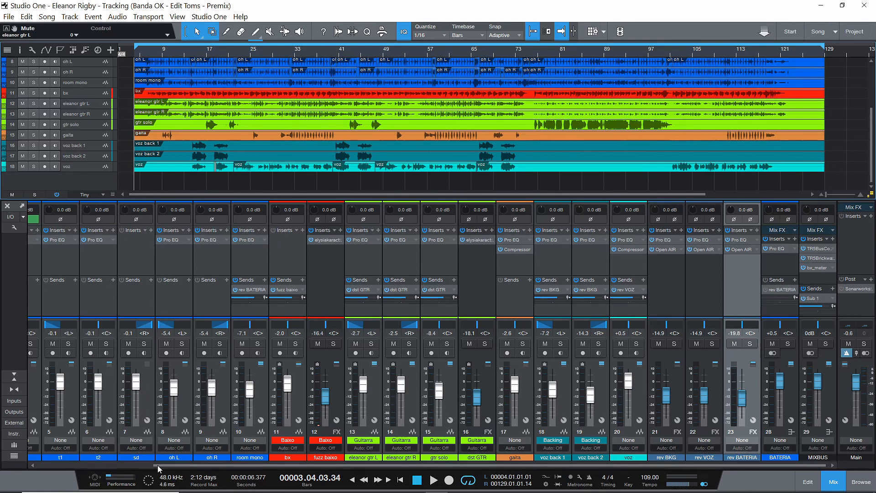
Deactivate the inserts and sends on all mixer channels, including BATERIA and MIXBUS.
drag(158, 465, 43, 464)
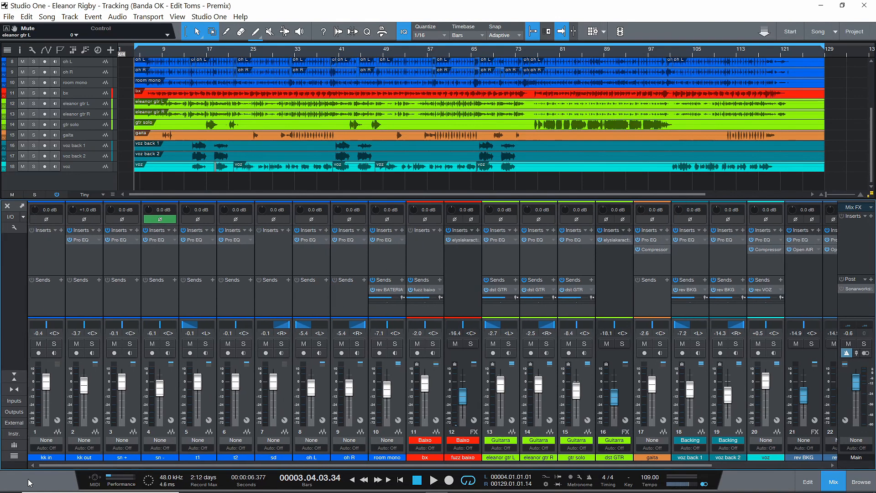
click(71, 230)
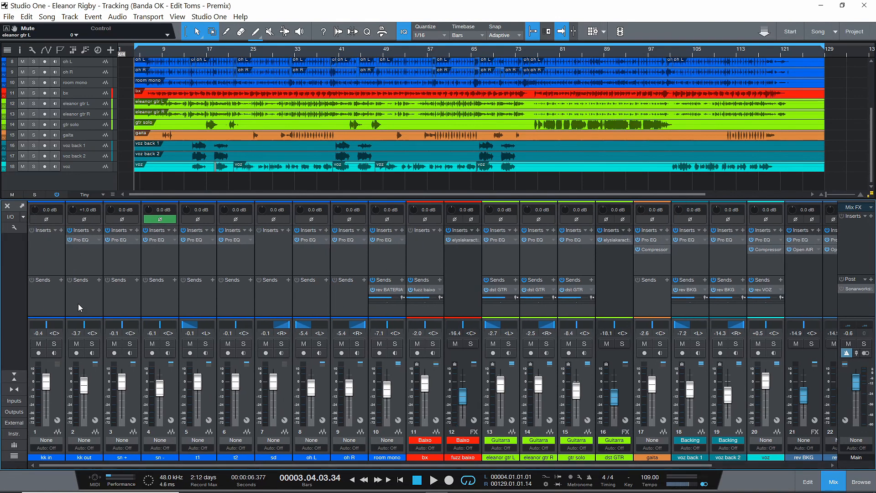
click(57, 195)
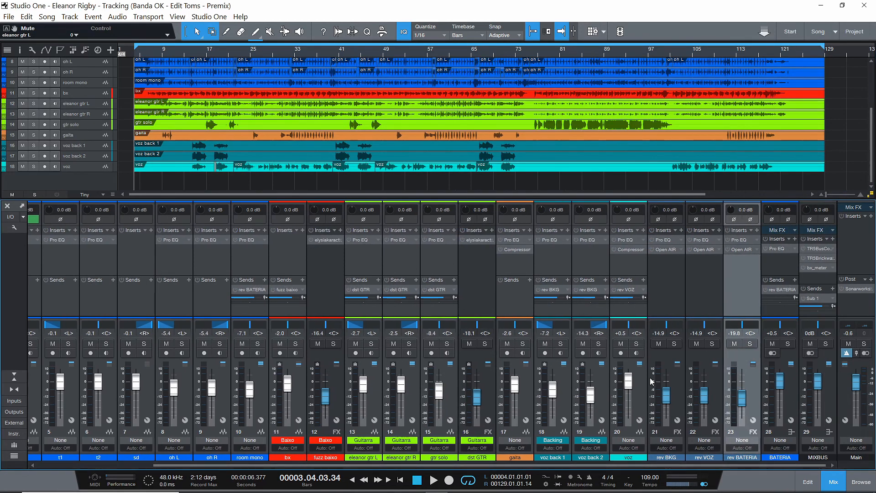
Reactivate the TR5 Brickwall Limiter on MIXBUS, and view the settings of the limiter and the TR5 Bus Compressor.
click(814, 278)
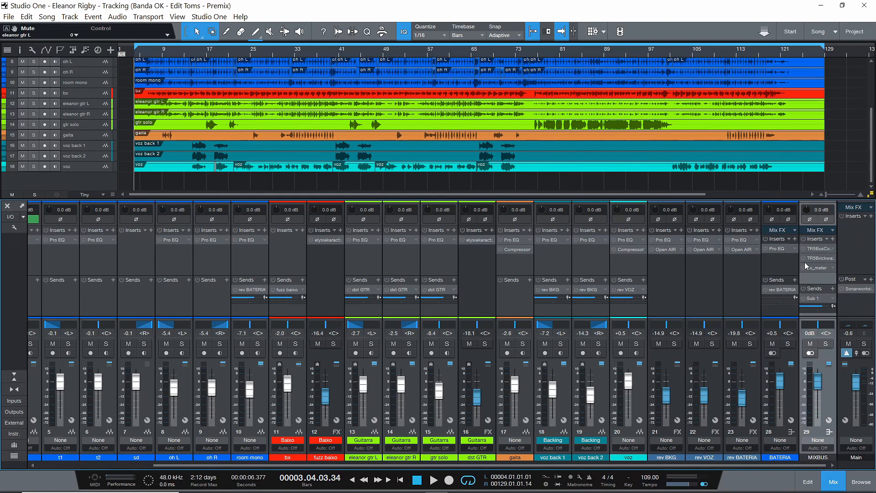
click(813, 258)
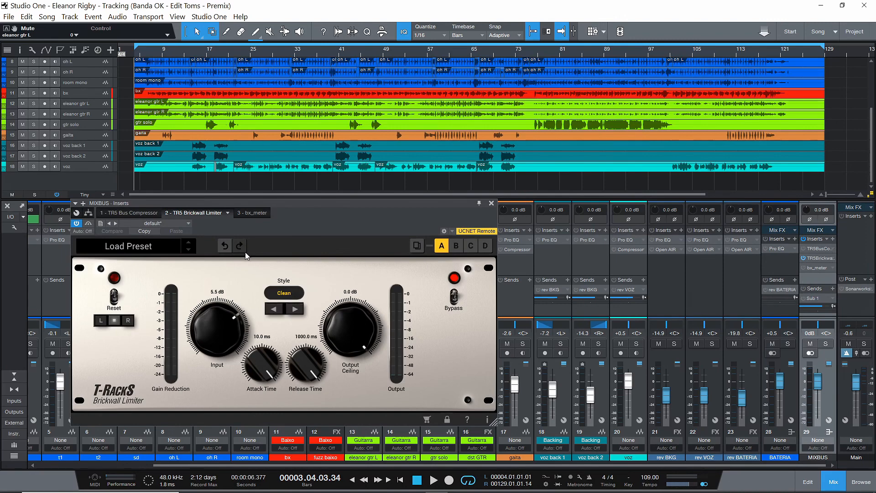
click(492, 203)
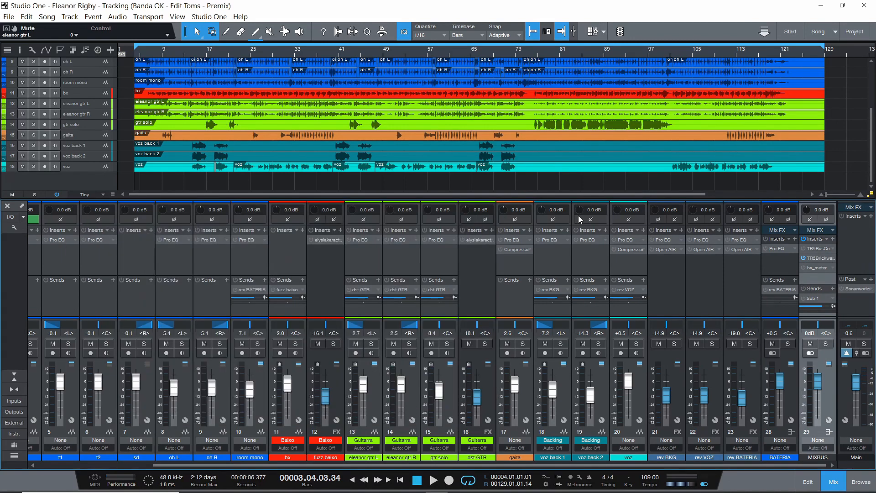
click(818, 248)
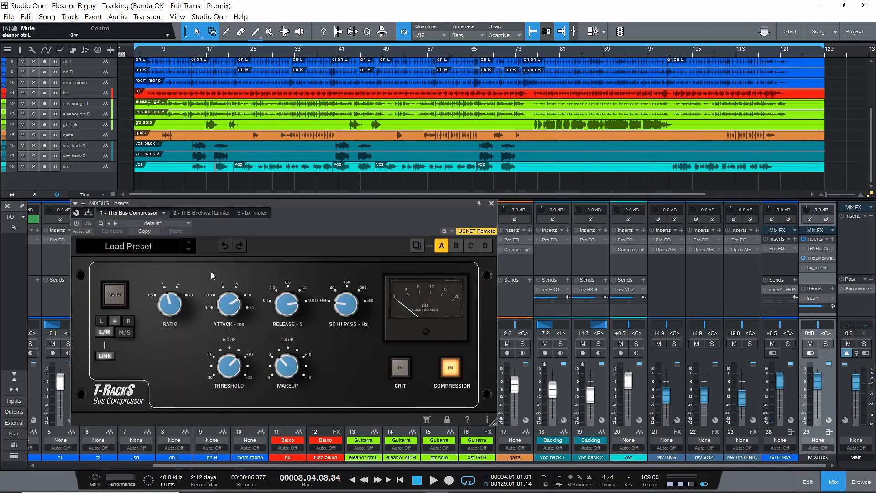
click(491, 204)
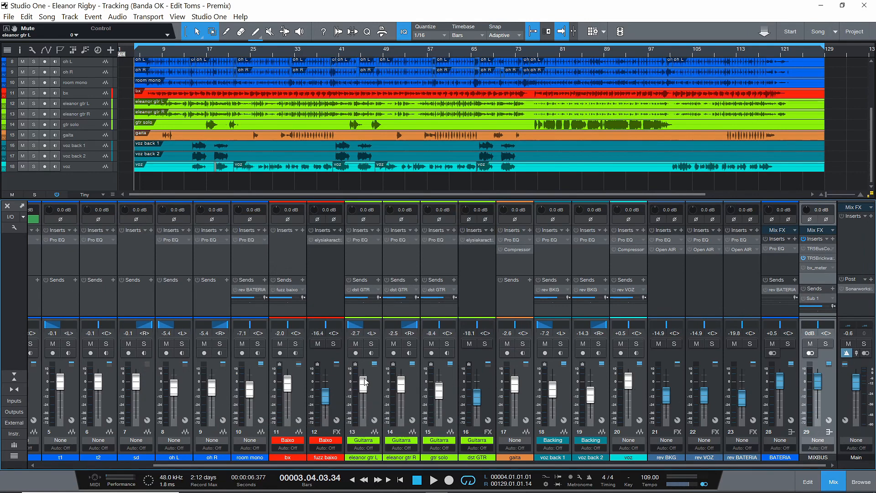
Play the mix from about bar 28 with the channel inserts and sends deactivated, and stop.
drag(396, 465, 148, 465)
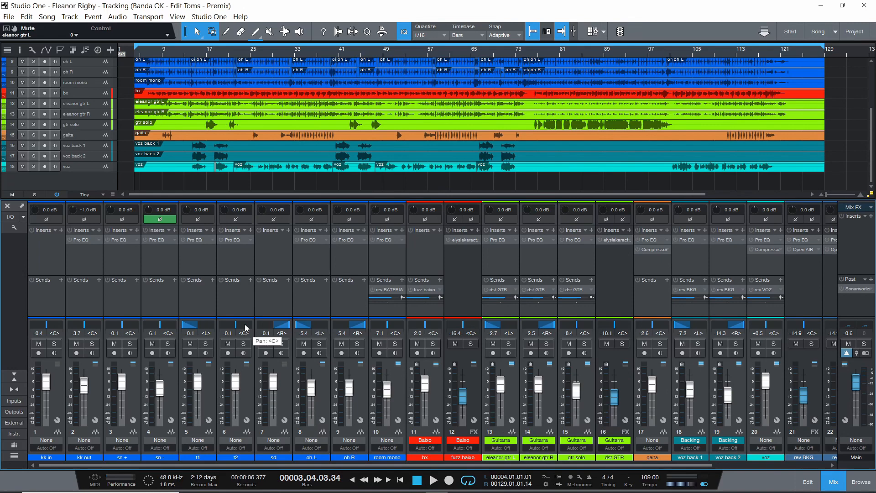
click(271, 54)
key(space)
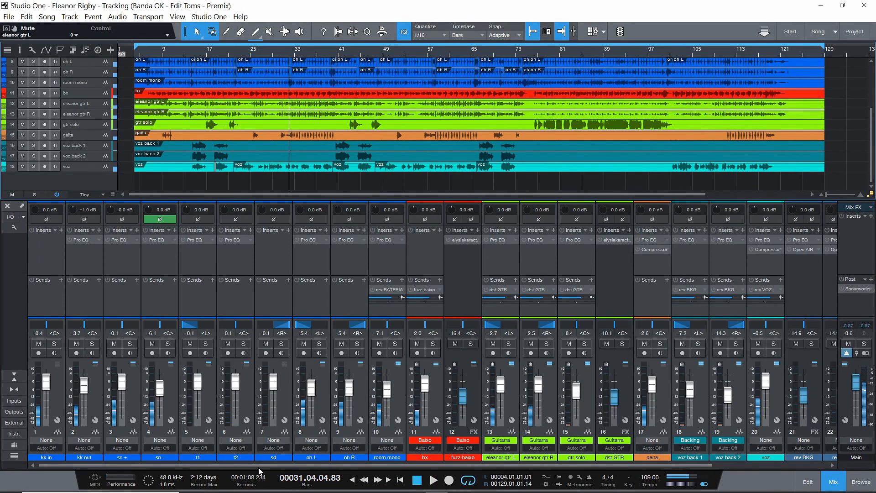
Select the mixer channels starting from kk out, and activate the Sub 1 send on MIXBUS.
click(83, 253)
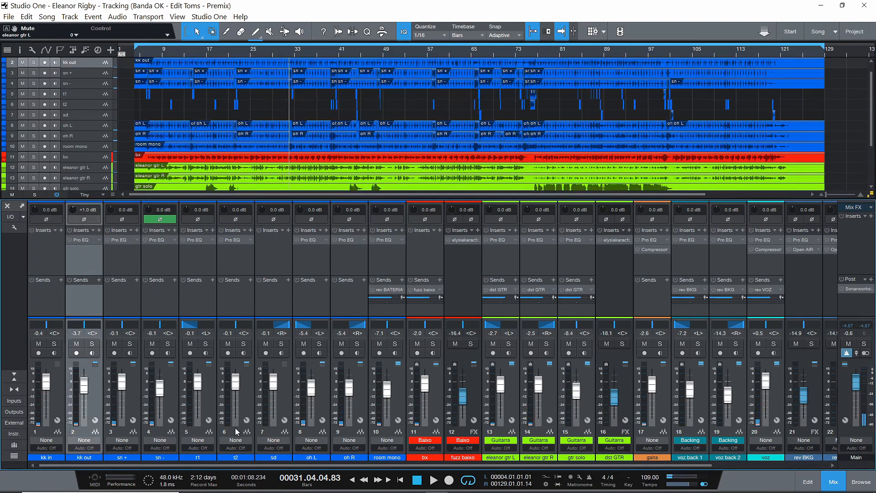
drag(694, 465, 808, 464)
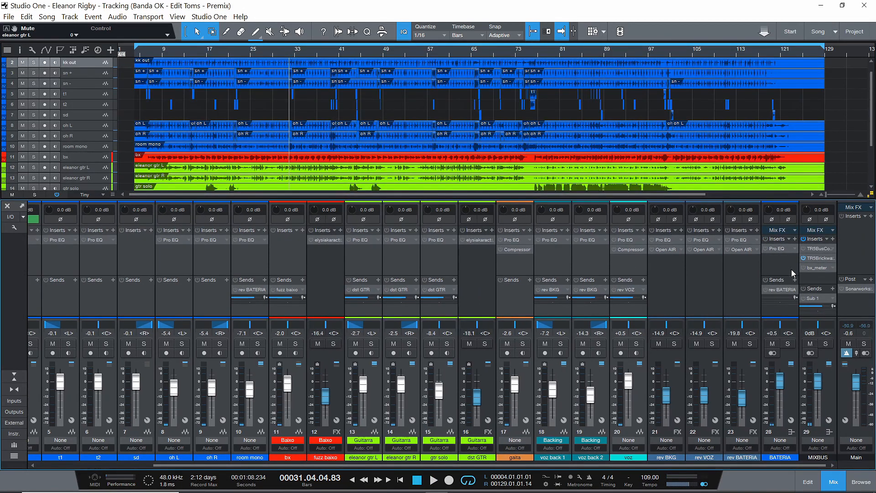
click(803, 298)
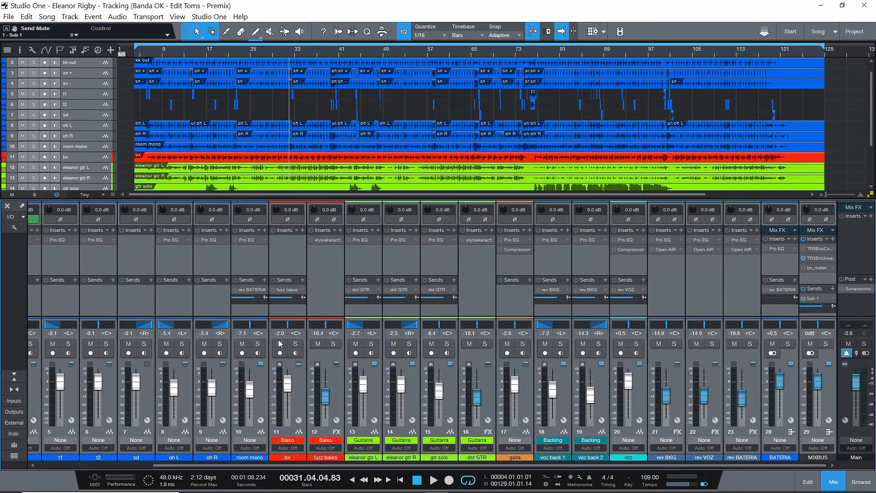
Listen to the unprocessed channels with the Sub 1 send active from about bars 20, 11 and 27, and stop.
click(225, 58)
key(space)
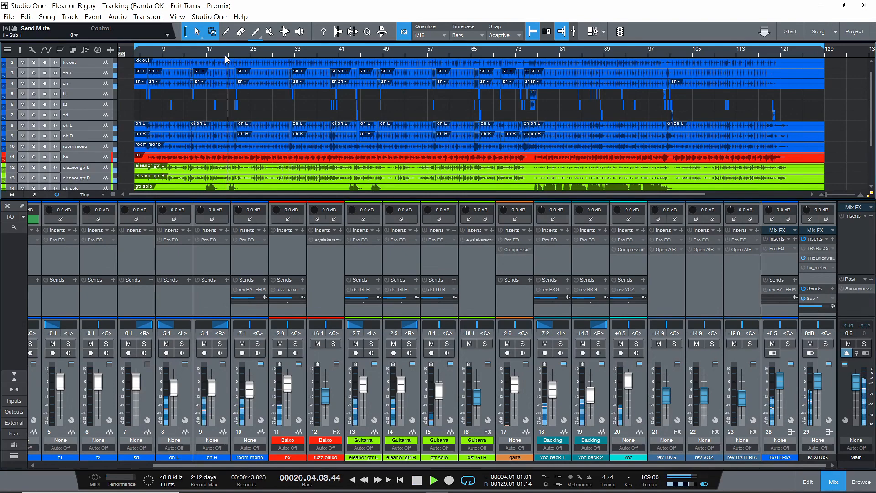
click(173, 58)
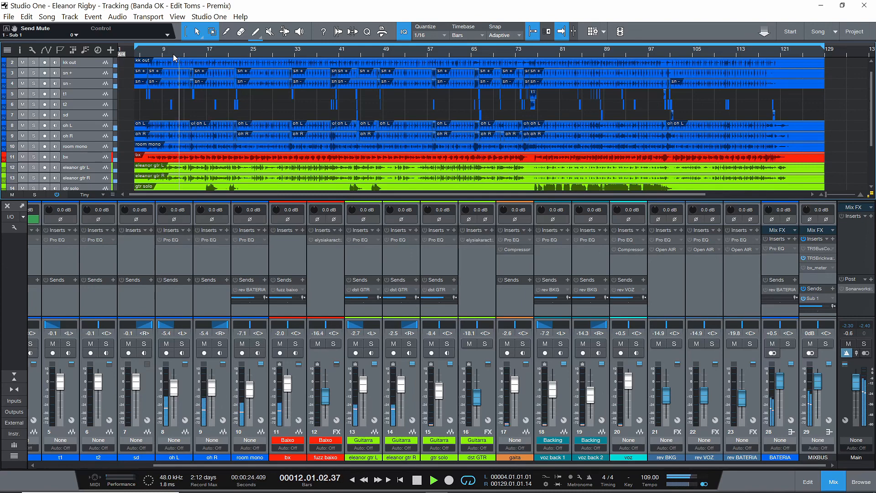
click(262, 52)
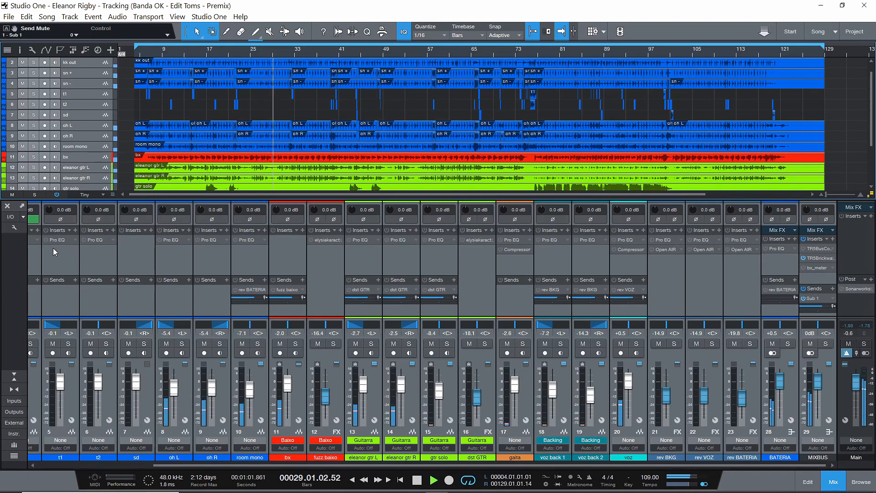
key(space)
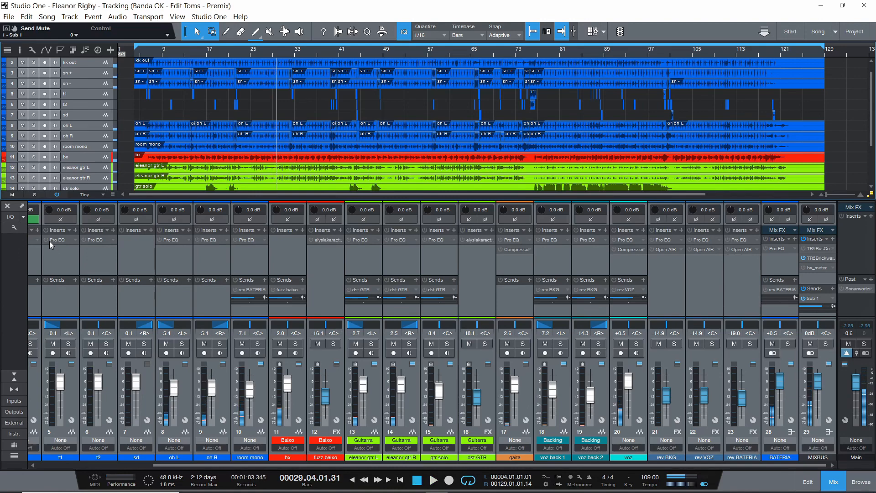
Reactivate the channel and bus inserts, and turn on the sends from room mono through the vocal channels.
click(48, 239)
click(502, 249)
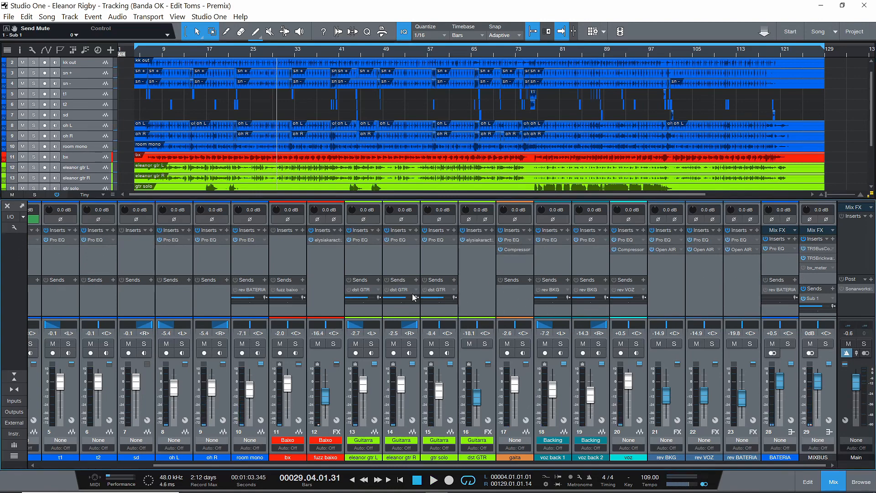
click(240, 283)
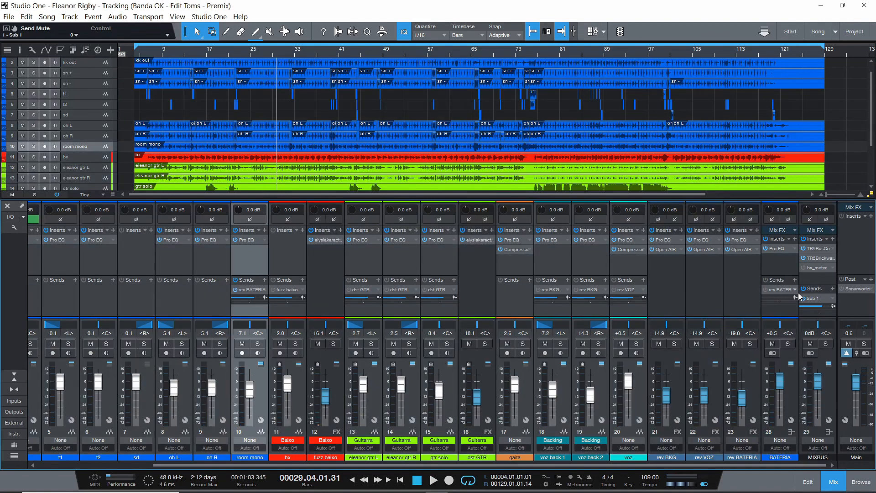
shift+click(725, 308)
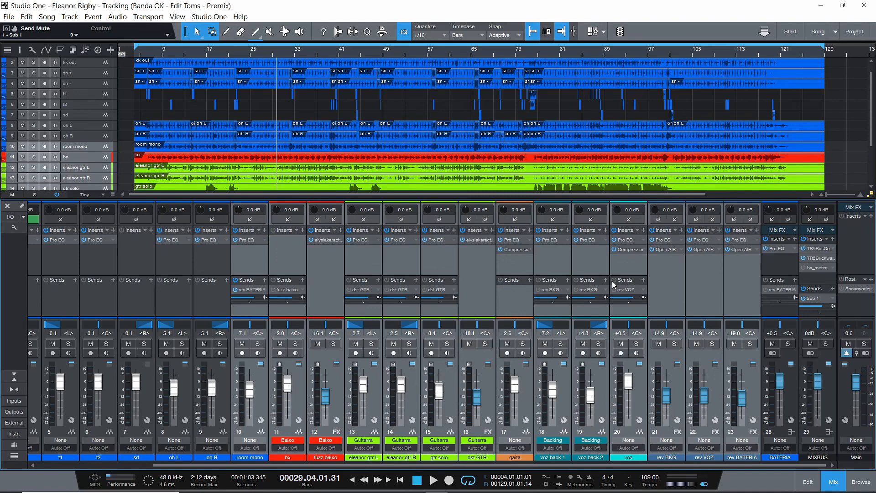
Play the mix from about bar 29 with inserts and sends active, and stop.
key(space)
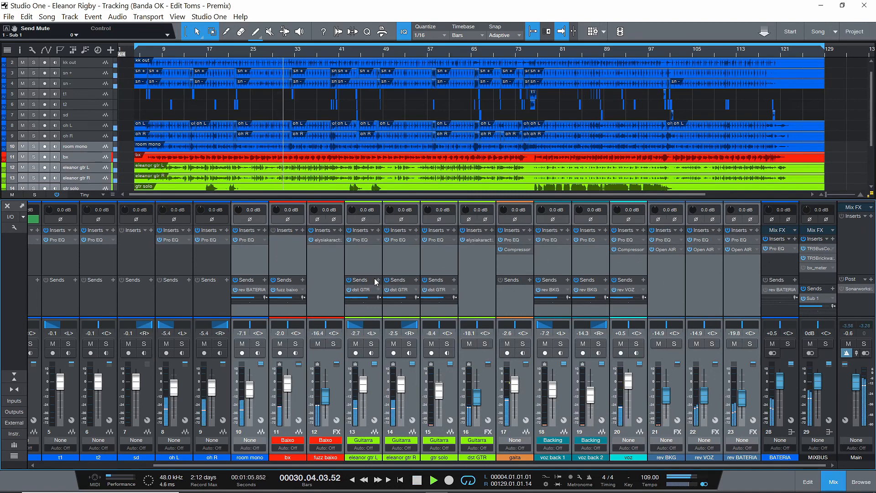
drag(267, 465, 287, 469)
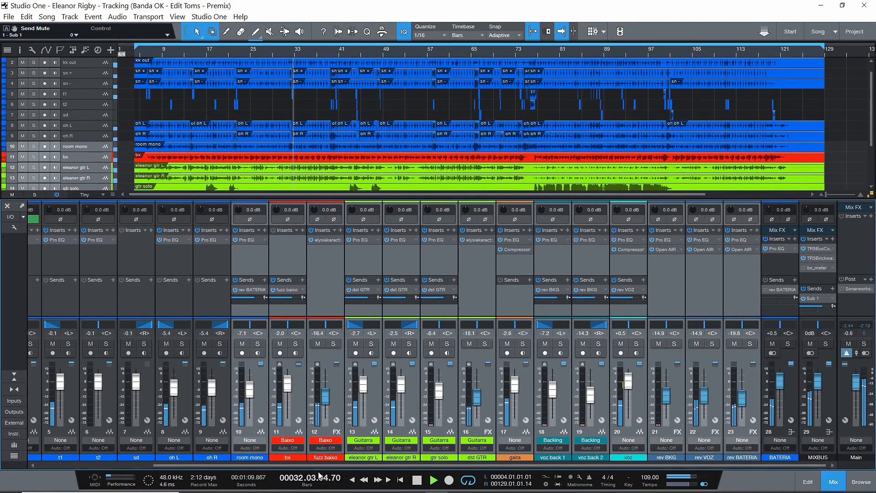
drag(283, 467, 167, 465)
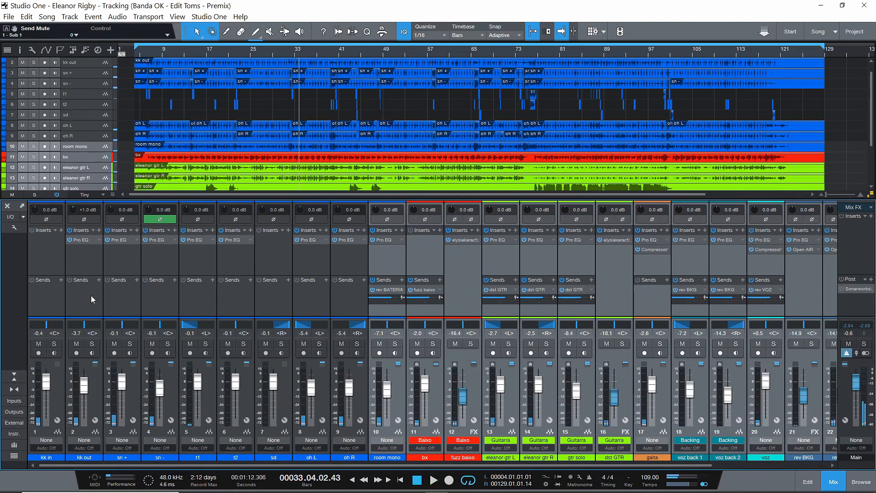
Deactivate the inserts from kk out through rev BATERIA, and the sends from room mono through voz.
click(69, 230)
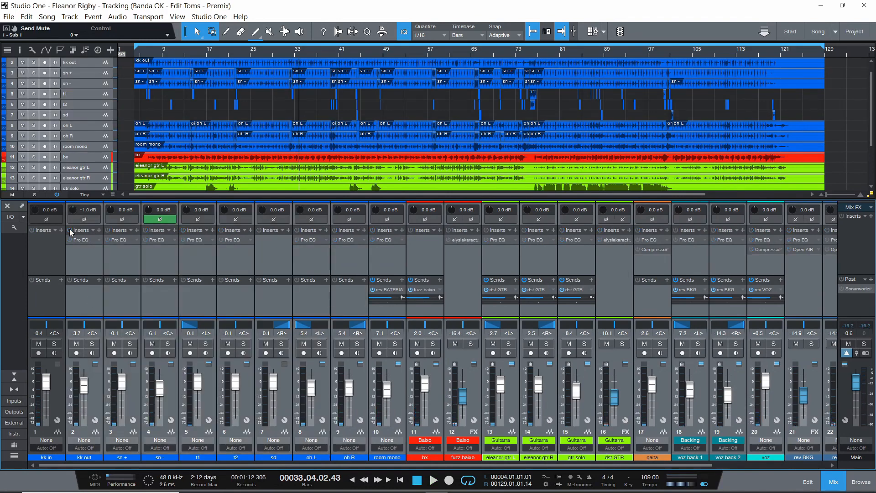
click(372, 281)
drag(307, 465, 511, 463)
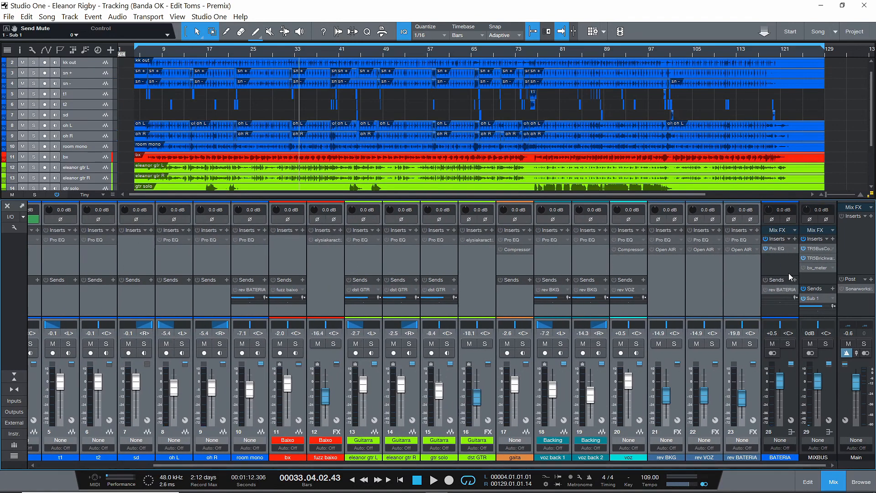
Deactivate the BATERIA inserts and the MIXBUS bus compressor, and export the loop range as a mixdown named Stems + Faders.
click(766, 239)
click(804, 248)
click(47, 16)
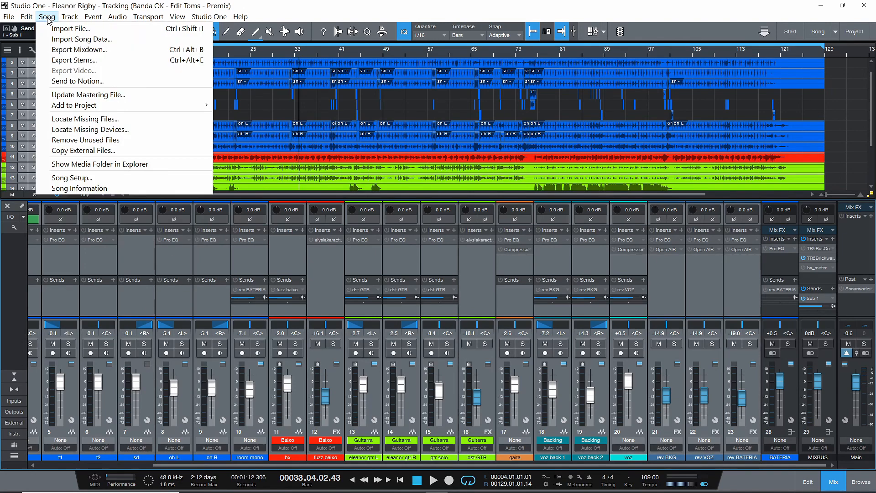
click(69, 53)
click(391, 187)
text(Stems)
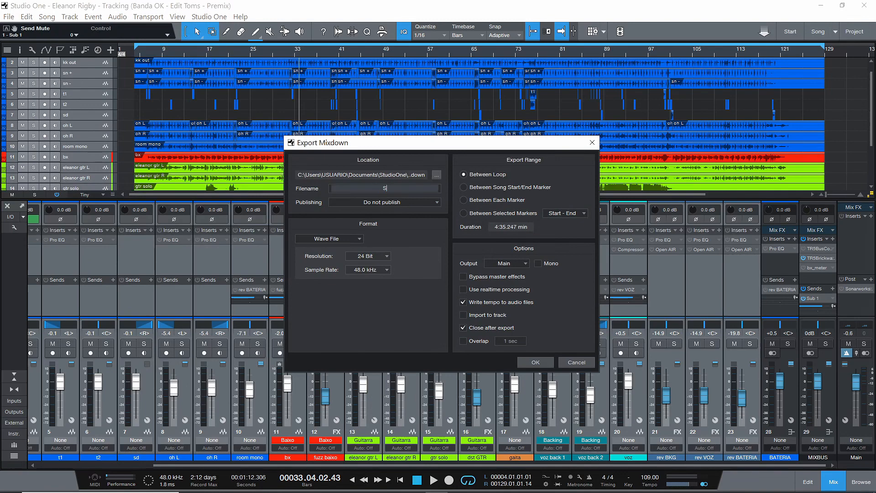
text( +)
key(BackSpace)
key(BackSpace)
text(+ Faders)
click(535, 362)
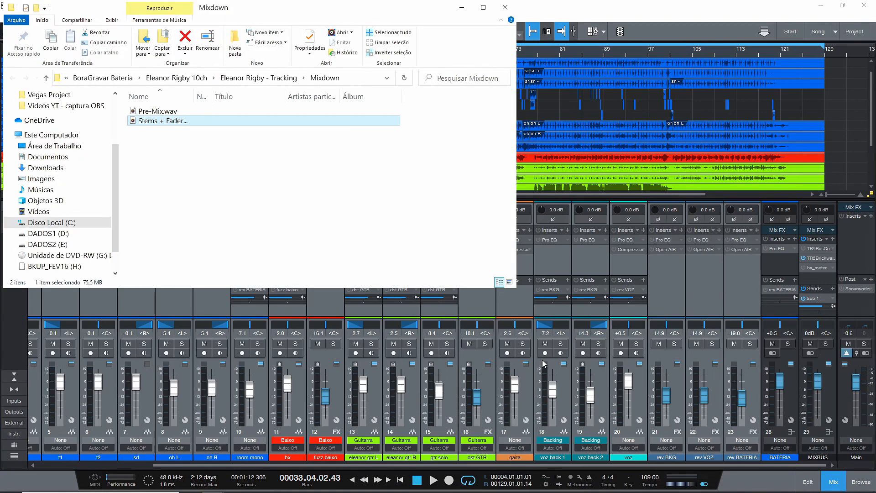
Widen the name column in the Mixdown folder and rename Stems + Faders.wav to 1 - Stems + Faders.wav.
double_click(195, 96)
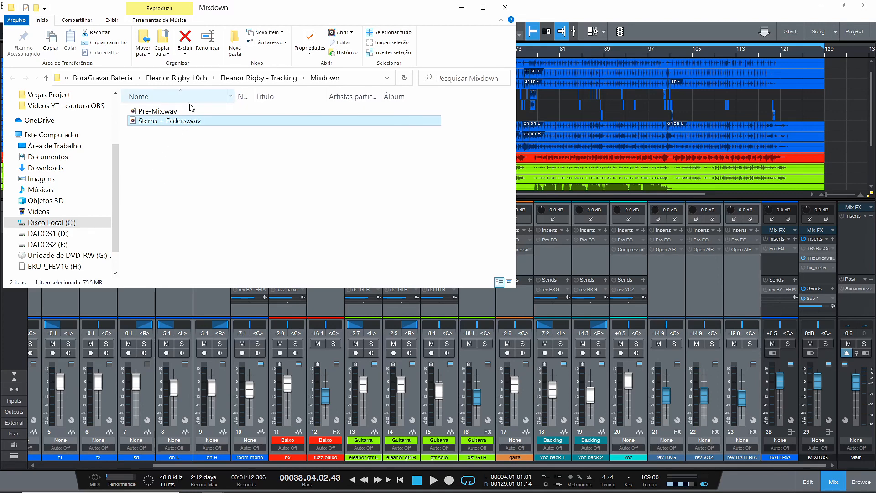
click(140, 123)
click(140, 122)
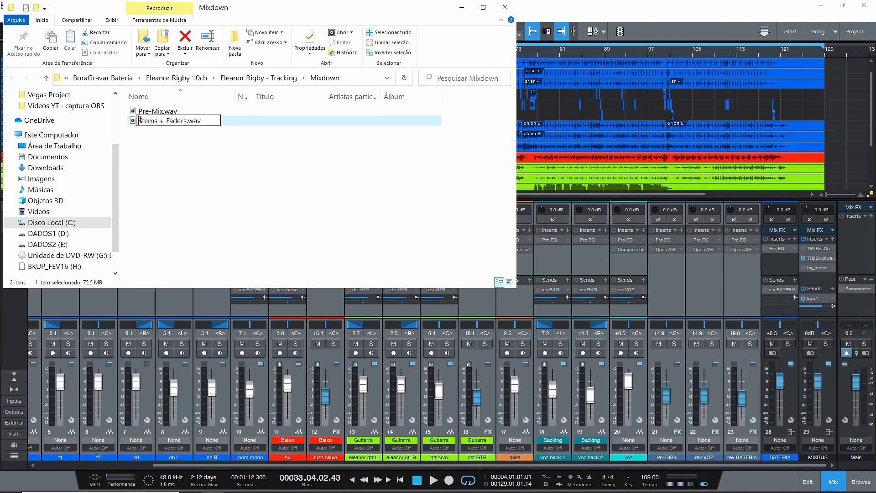
text(1 -)
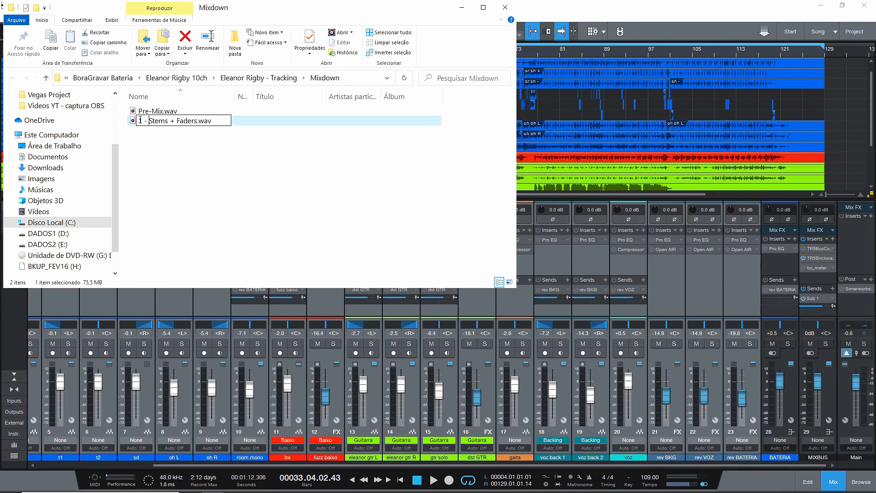
key(Return)
Rename Pre-Mix.wav to 2 - Pre-Mix.wav and close the Mixdown folder.
click(140, 122)
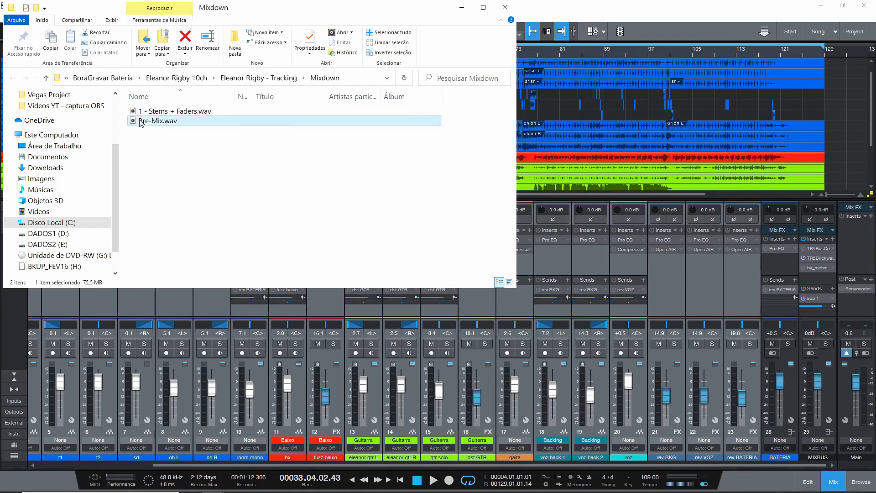
click(140, 121)
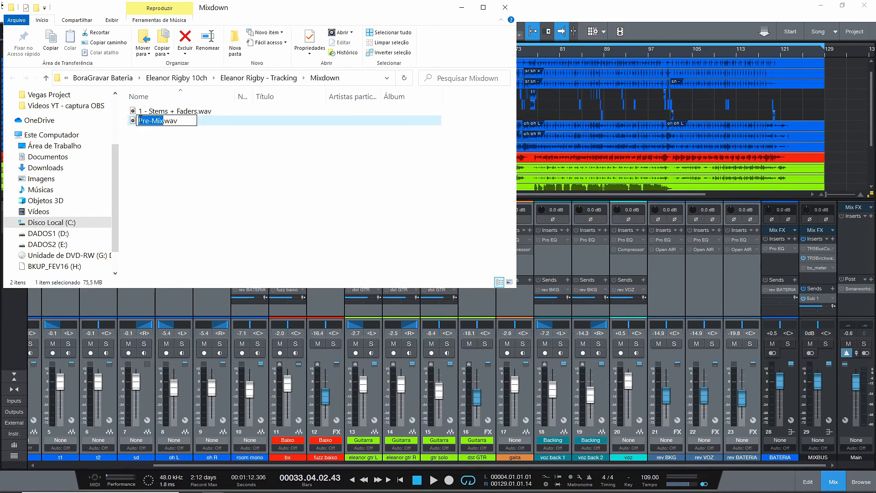
key(Home)
text(2 -)
click(206, 164)
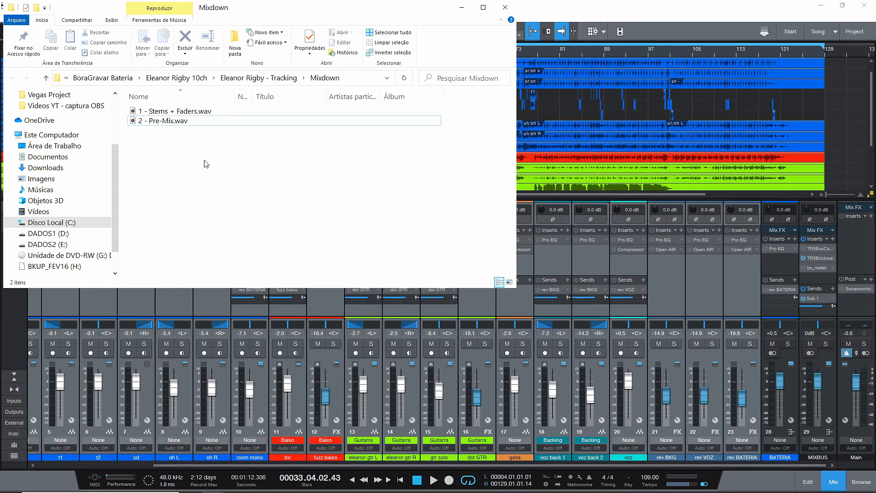
click(505, 8)
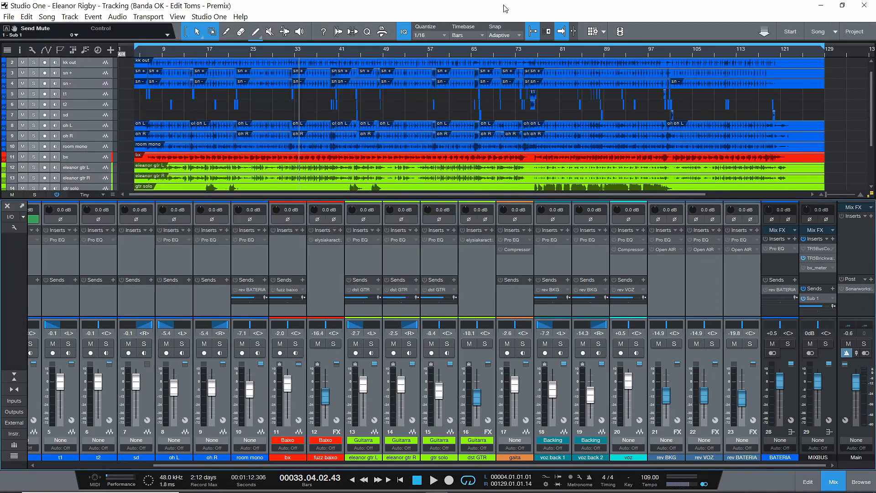